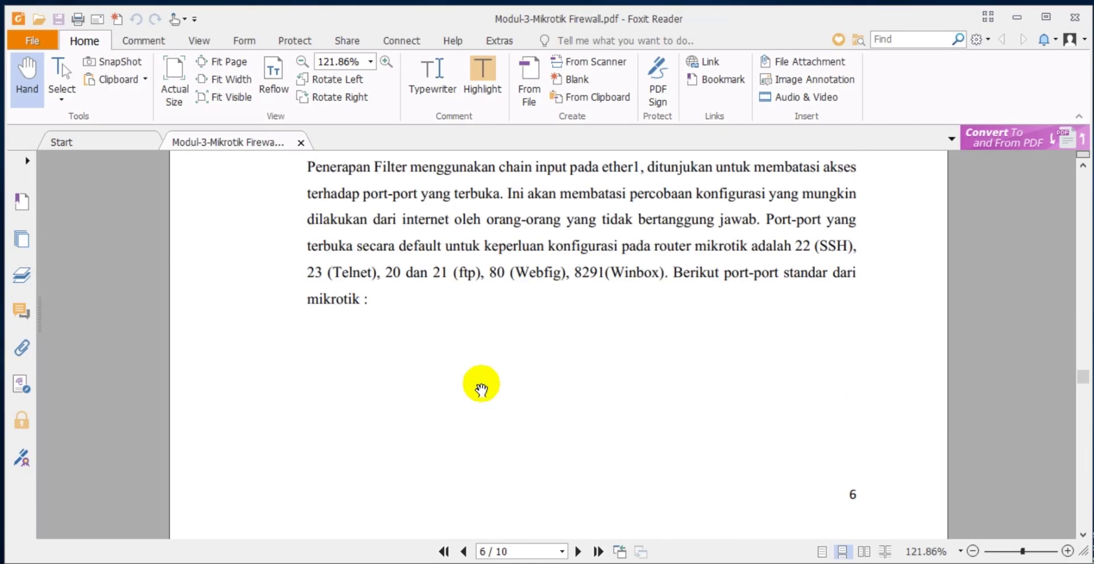
Step: Read through the standard port tables and the example case on restricting router access in the firewall module PDF
scroll(482, 389, "down", 10)
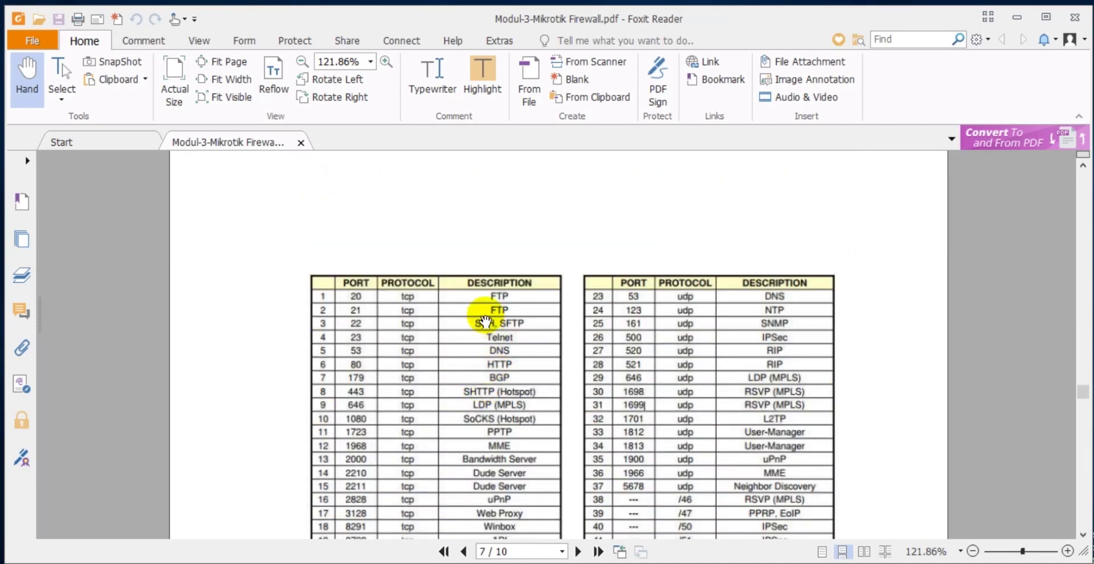
scroll(460, 298, "down", 2)
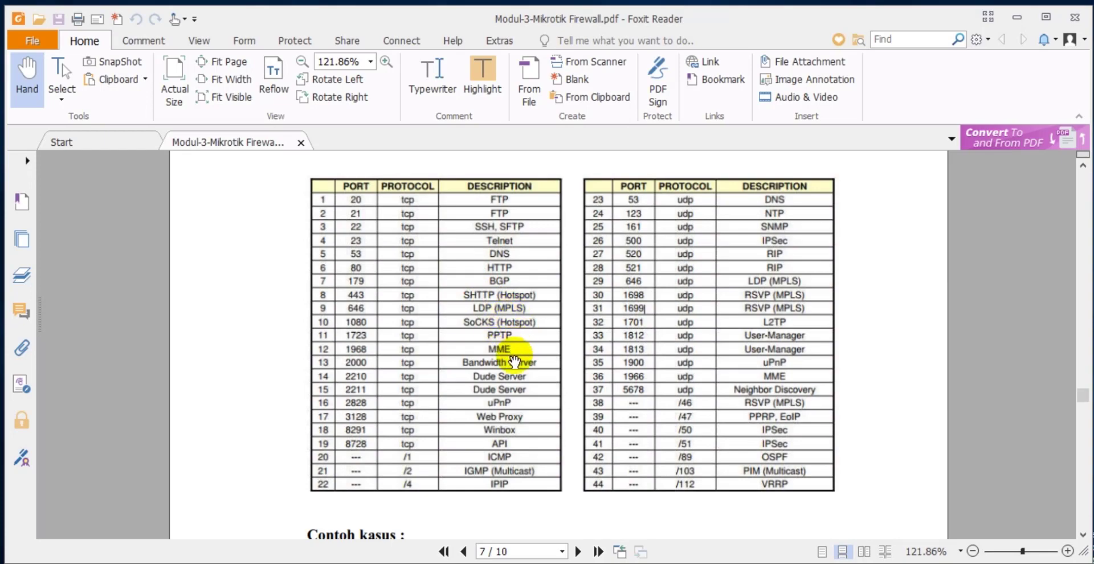
scroll(512, 353, "down", 3)
scroll(515, 354, "down", 3)
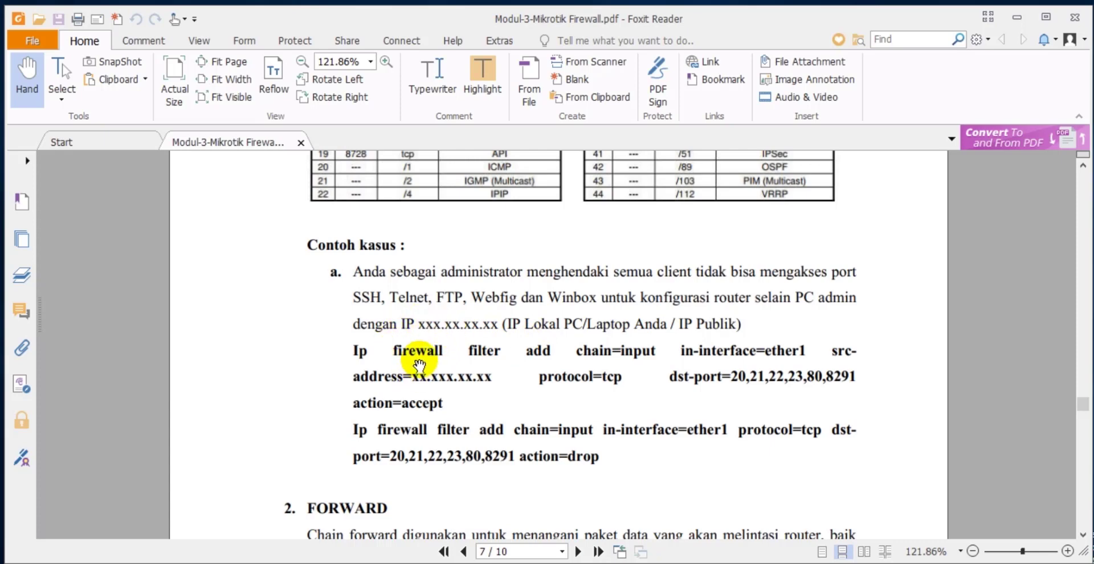
scroll(425, 356, "down", 1)
scroll(424, 356, "up", 1)
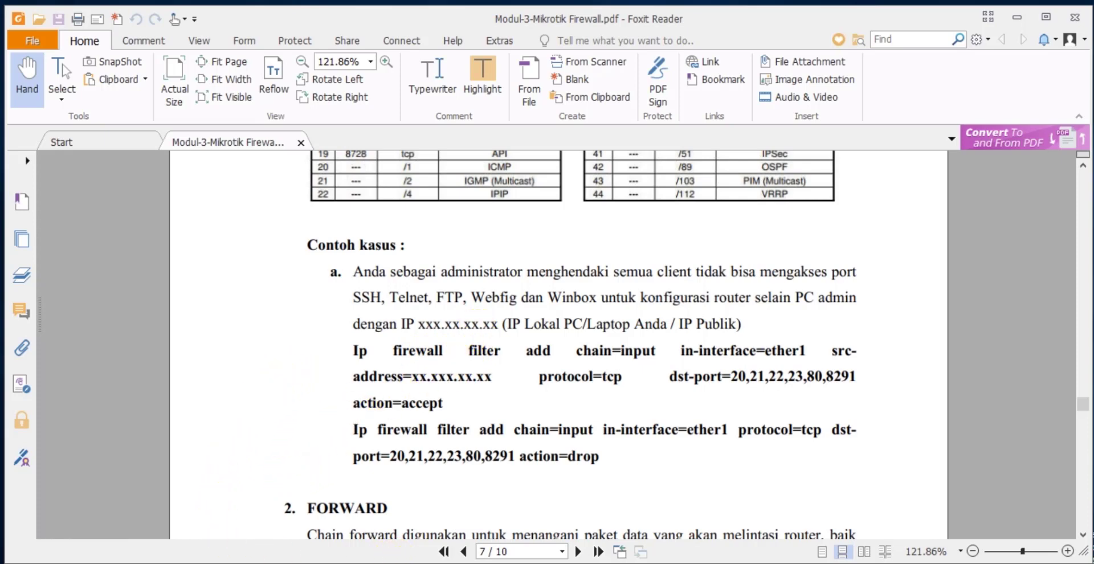
Step: Switch to VirtualBox, view the running Server-1 virtual machine's network connections, and minimize the machine's window
mouse_move(390, 563)
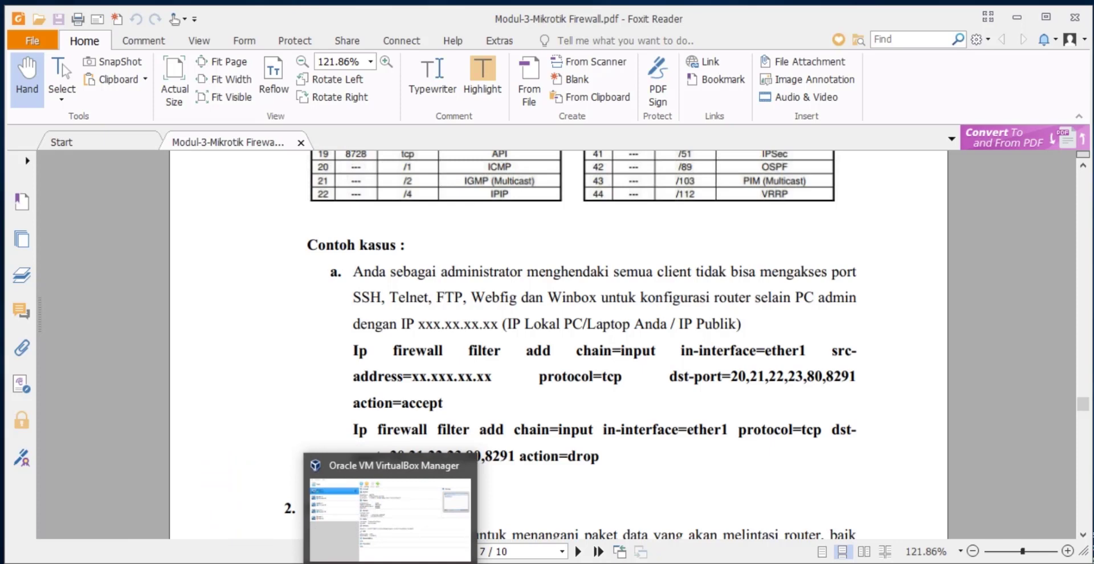
left_click(390, 563)
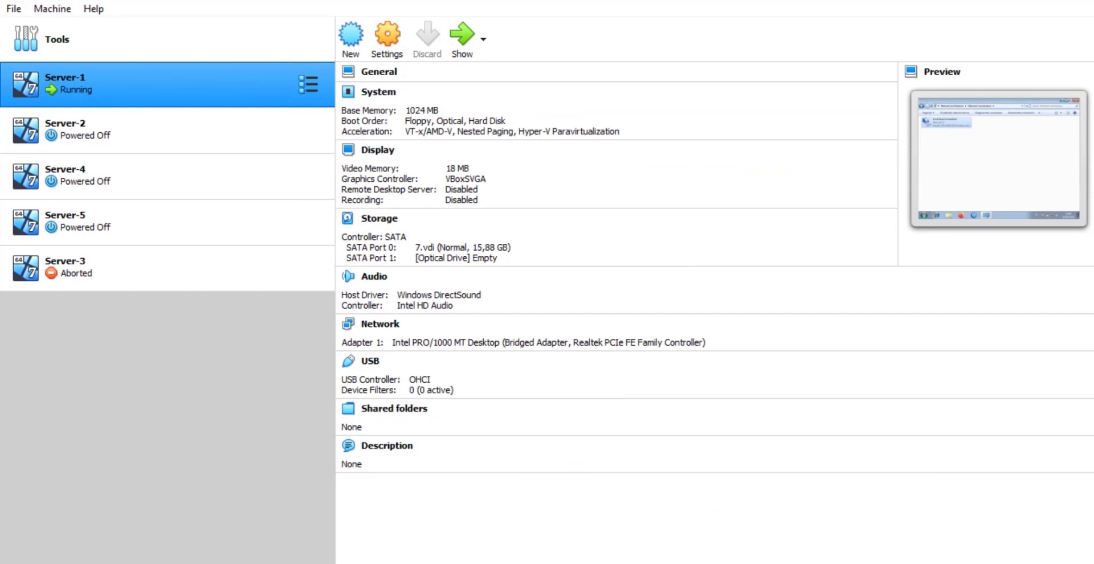
left_click(530, 563)
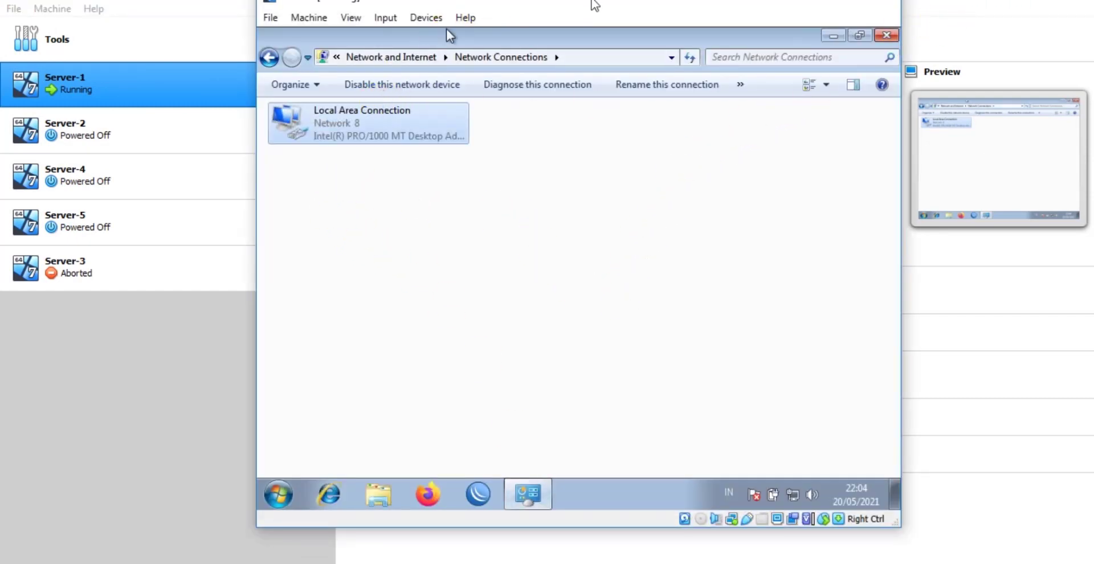
left_click_drag(585, 5, 464, 53)
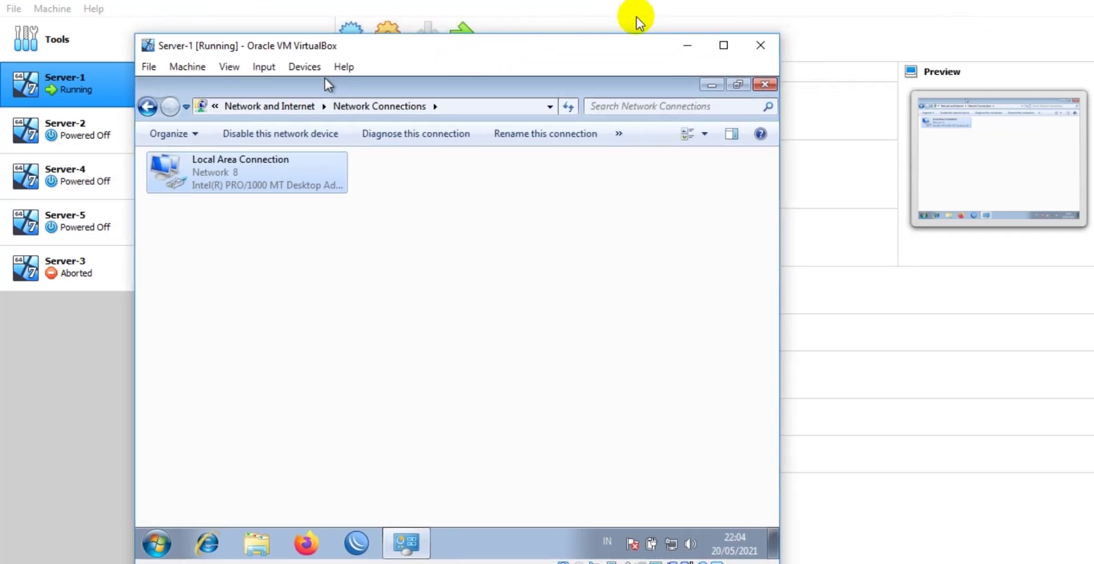
left_click(1037, 9)
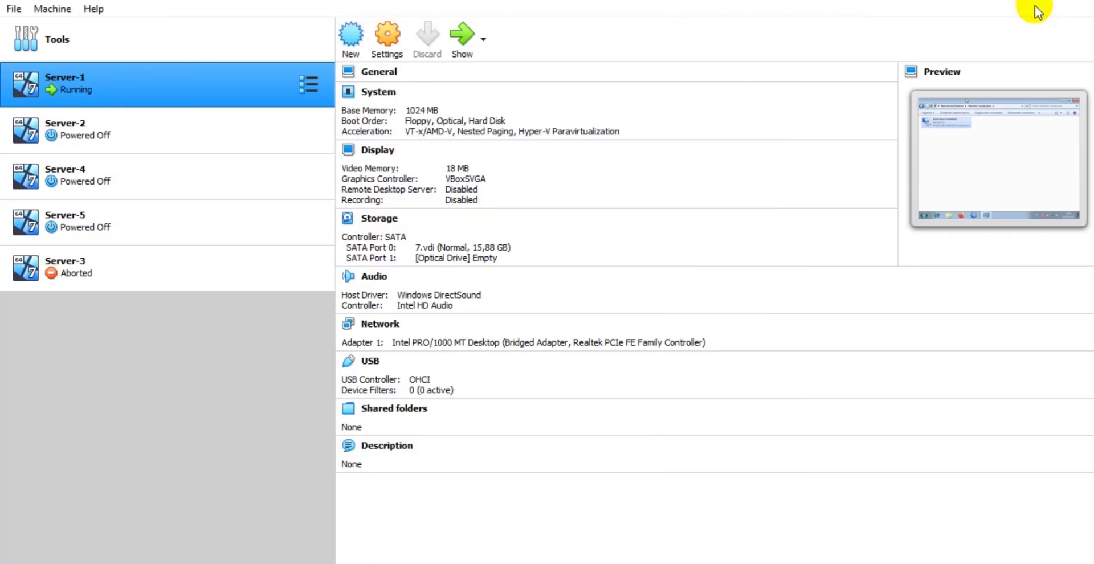
left_click(380, 563)
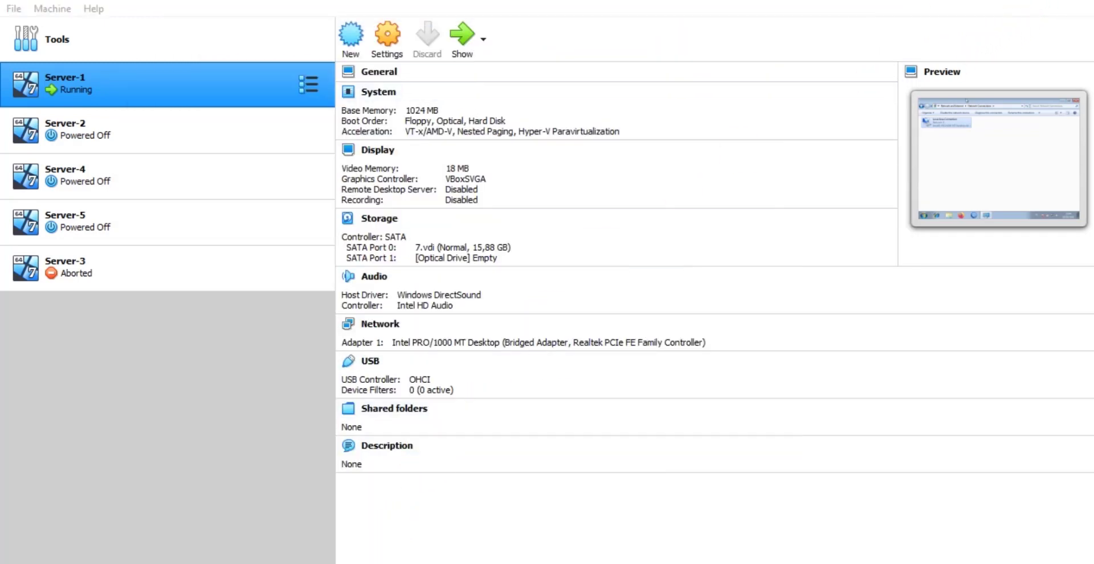
left_click(516, 436)
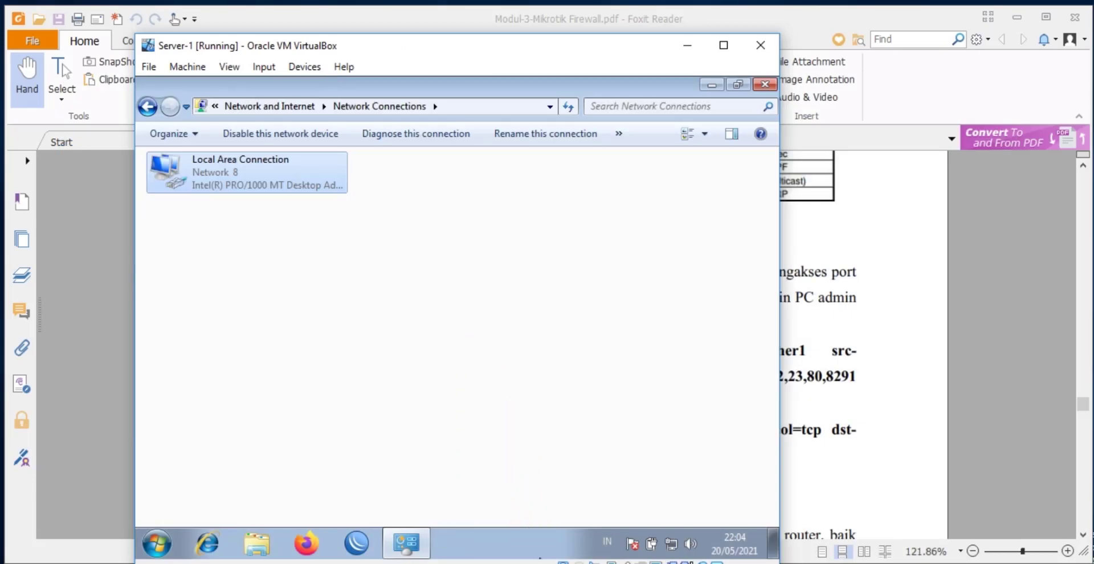
mouse_move(547, 563)
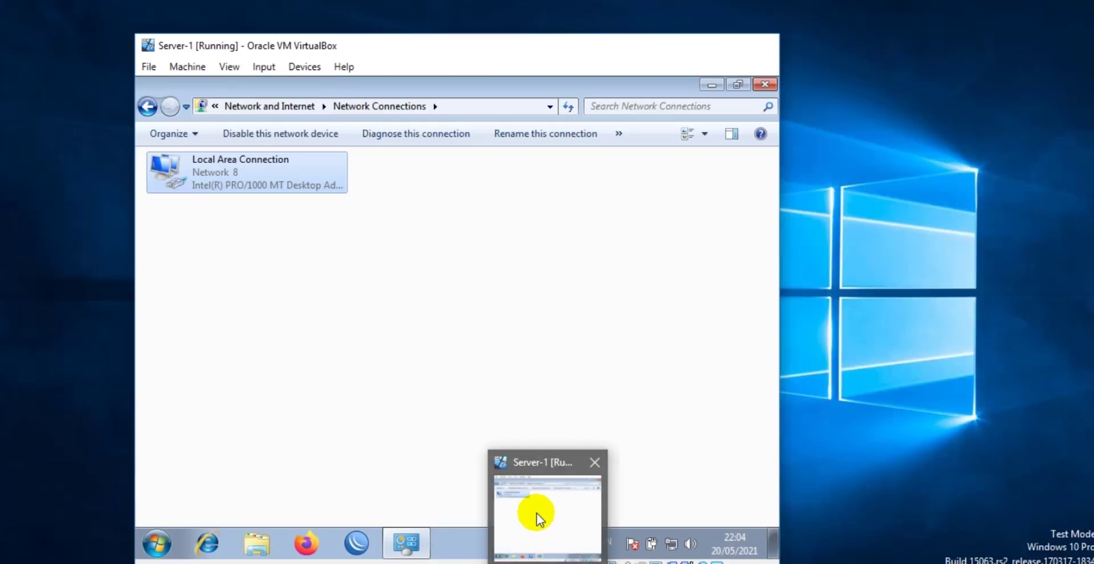
left_click(539, 518)
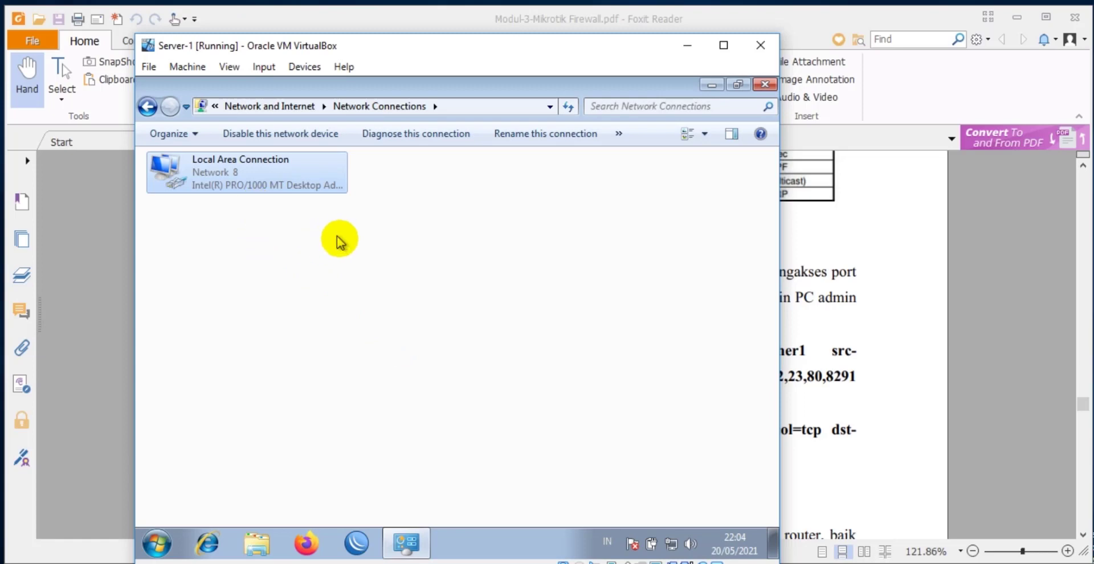
left_click(377, 237)
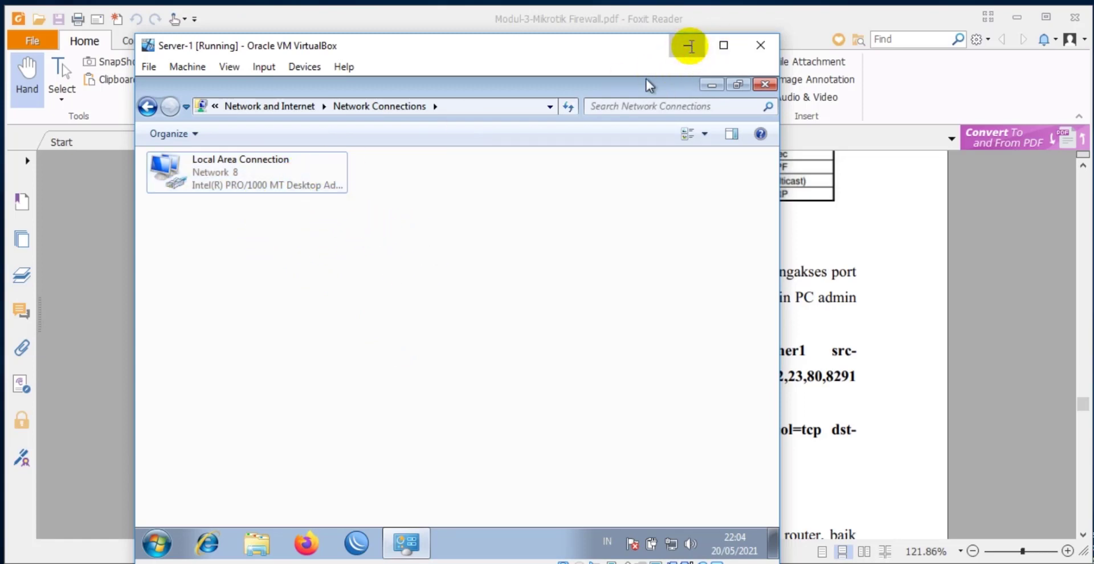
left_click(689, 46)
Step: Review the port tables again and return to the input-chain example commands in the PDF
scroll(333, 288, "up", 3)
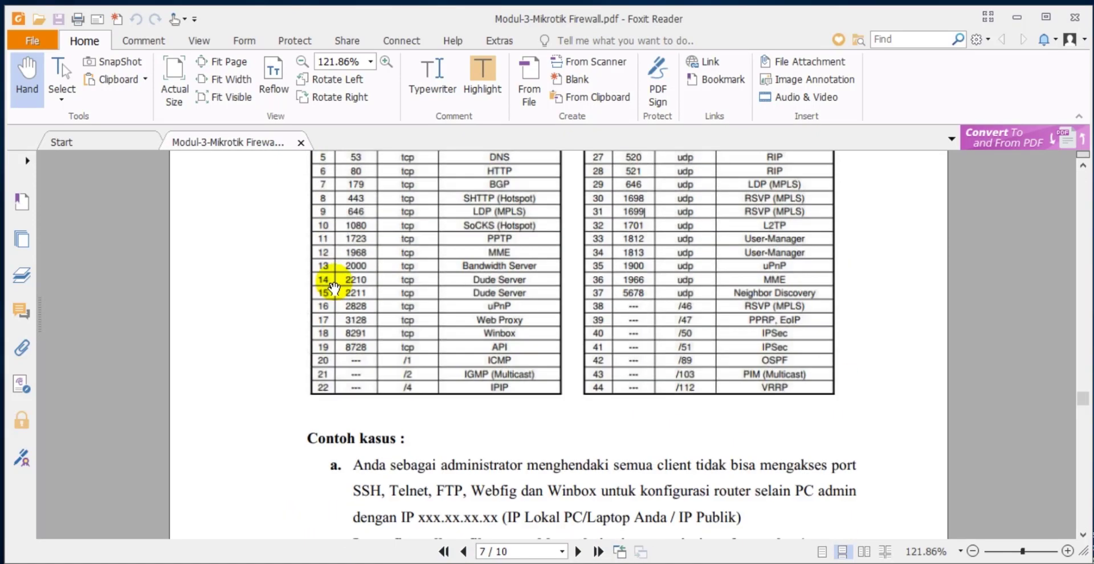
scroll(333, 288, "up", 3)
scroll(359, 293, "down", 6)
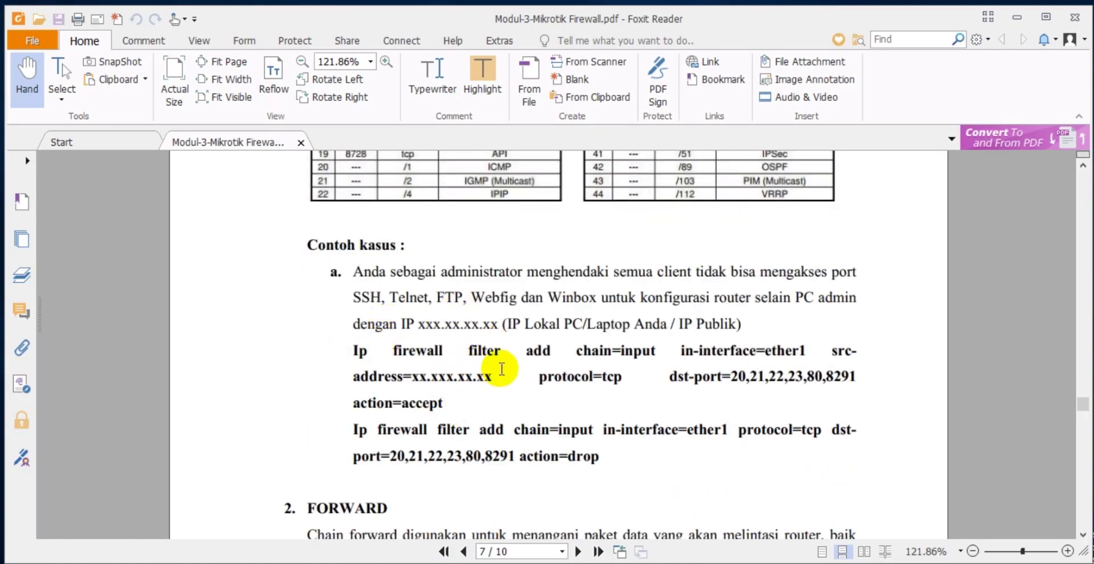
Step: Switch to WinBox and narrow the PDF reader's window so both programs are visible side by side
left_click(265, 563)
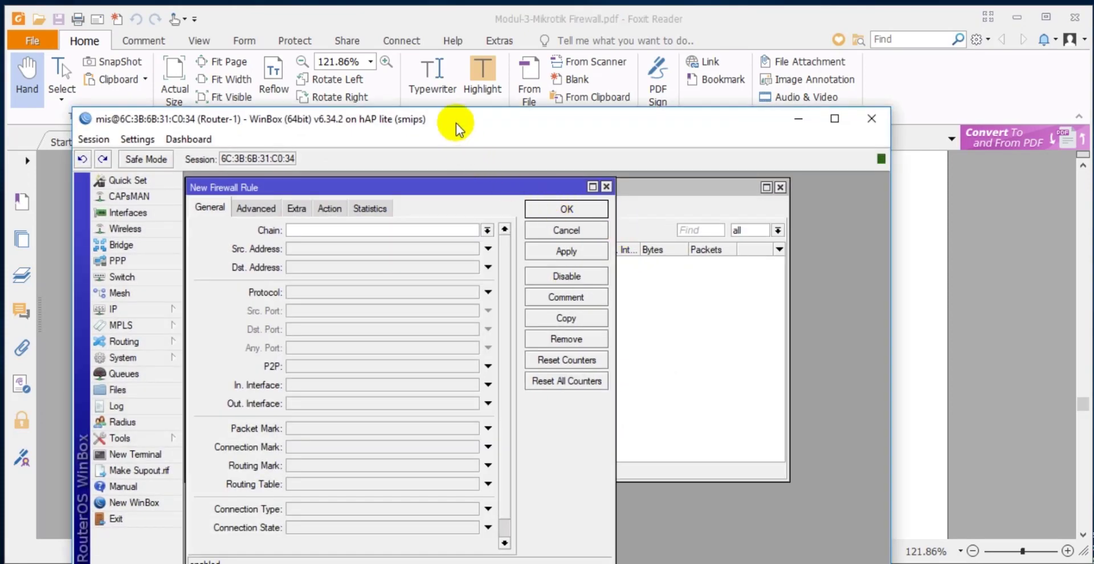
left_click_drag(456, 123, 889, 111)
left_click_drag(880, 19, 781, 24)
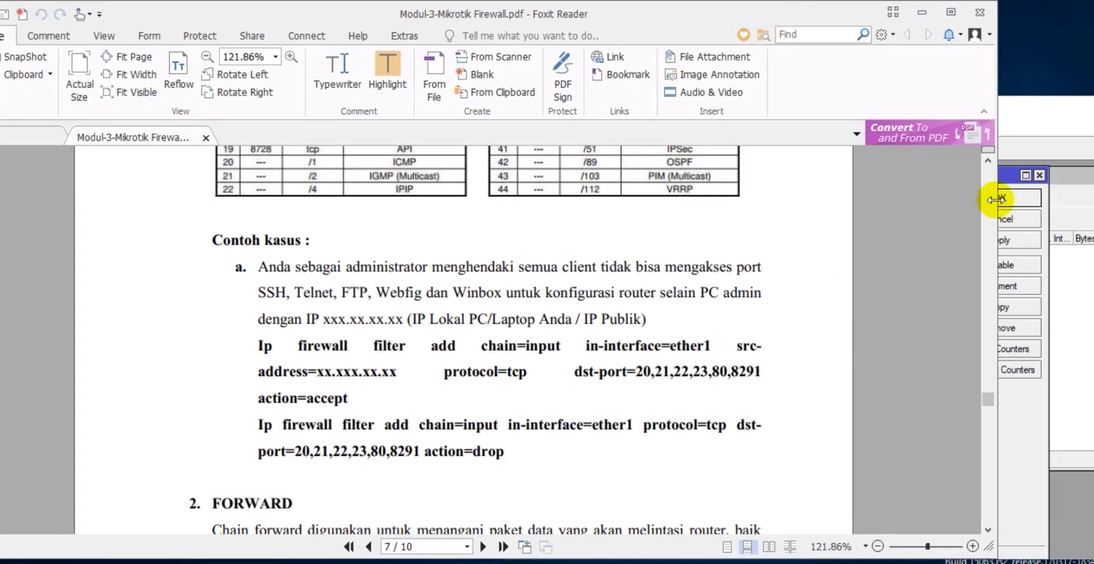
left_click_drag(993, 200, 655, 259)
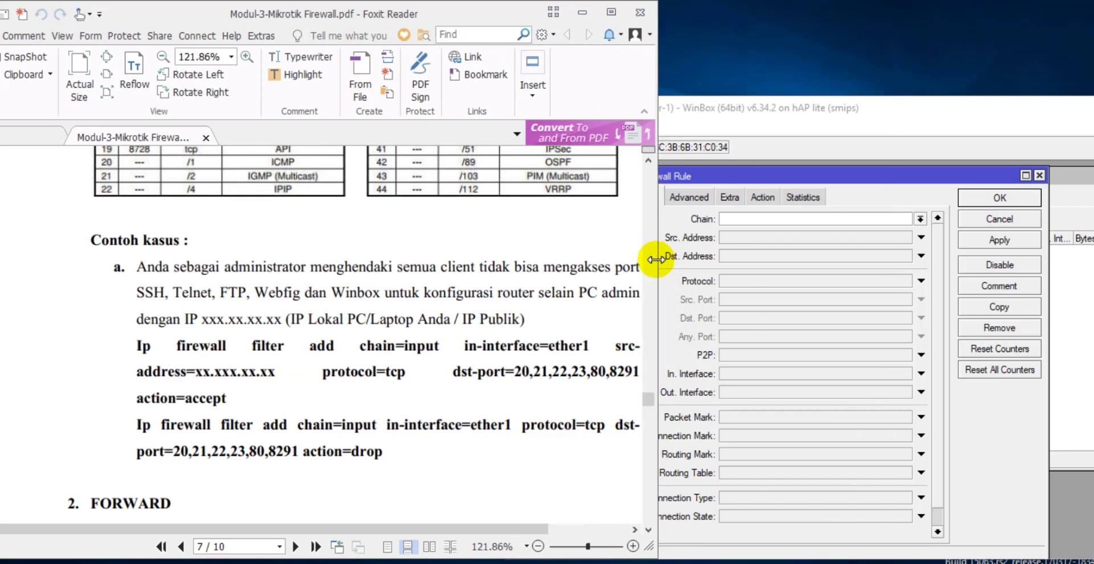
Step: Position WinBox beside the PDF's example commands and fit the whole new firewall rule form inside its window
left_click(838, 136)
mouse_move(780, 110)
left_mouse_down()
mouse_move(778, 72)
mouse_move(778, 112)
left_mouse_up()
left_click_drag(639, 109, 586, 96)
left_click(985, 160)
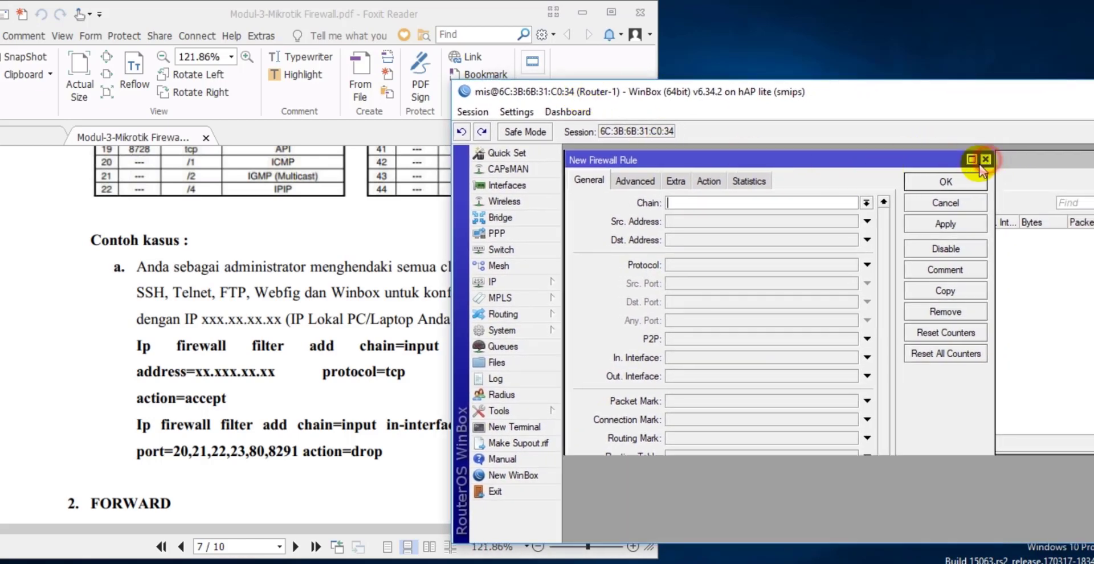
left_click(577, 203)
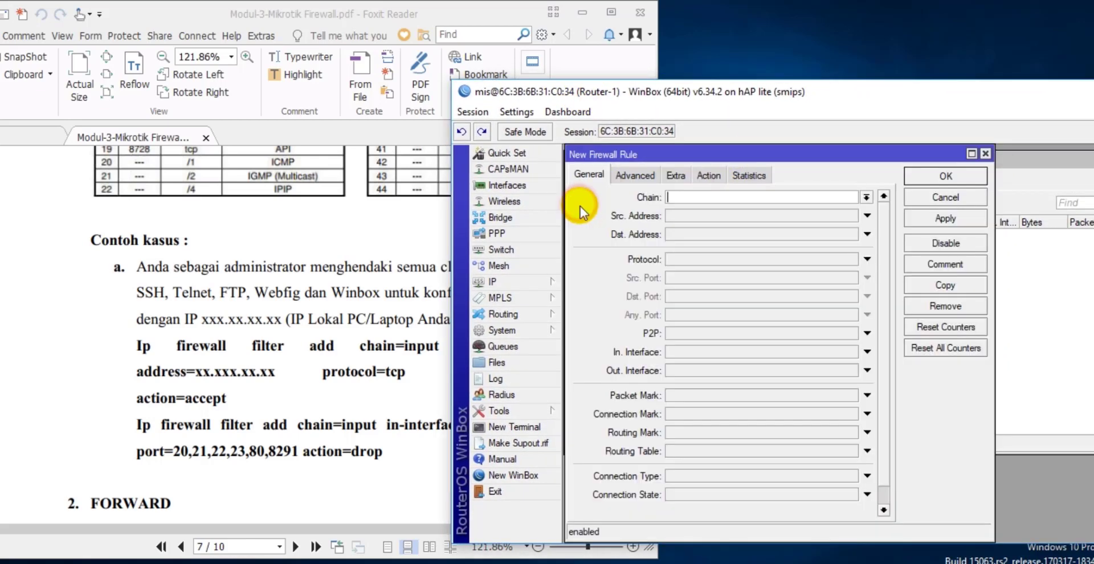
left_click_drag(662, 101, 643, 85)
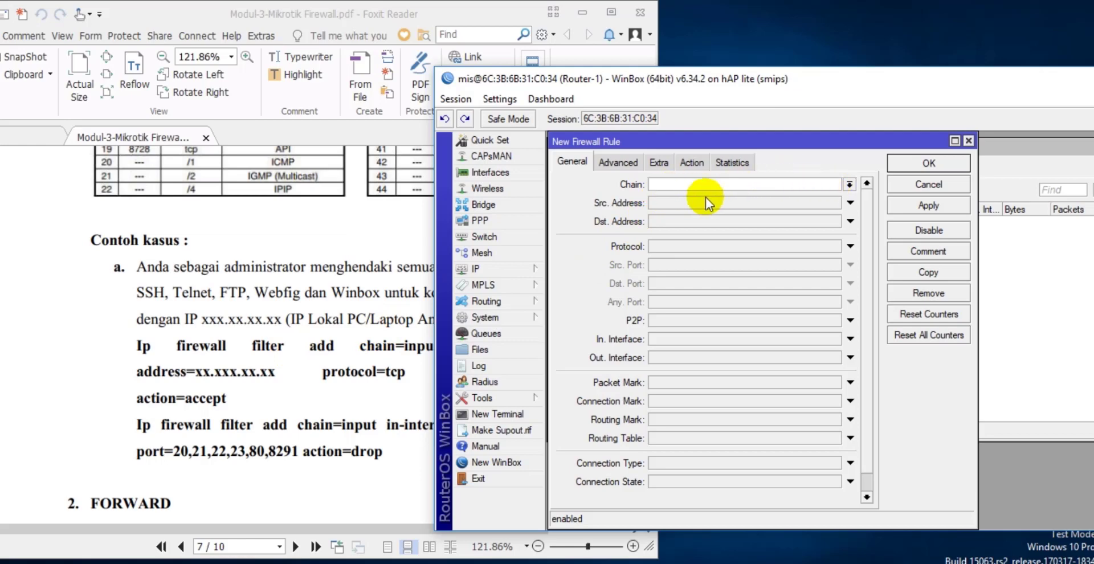
mouse_move(656, 147)
left_mouse_down()
mouse_move(668, 211)
mouse_move(673, 187)
mouse_move(656, 150)
left_mouse_up()
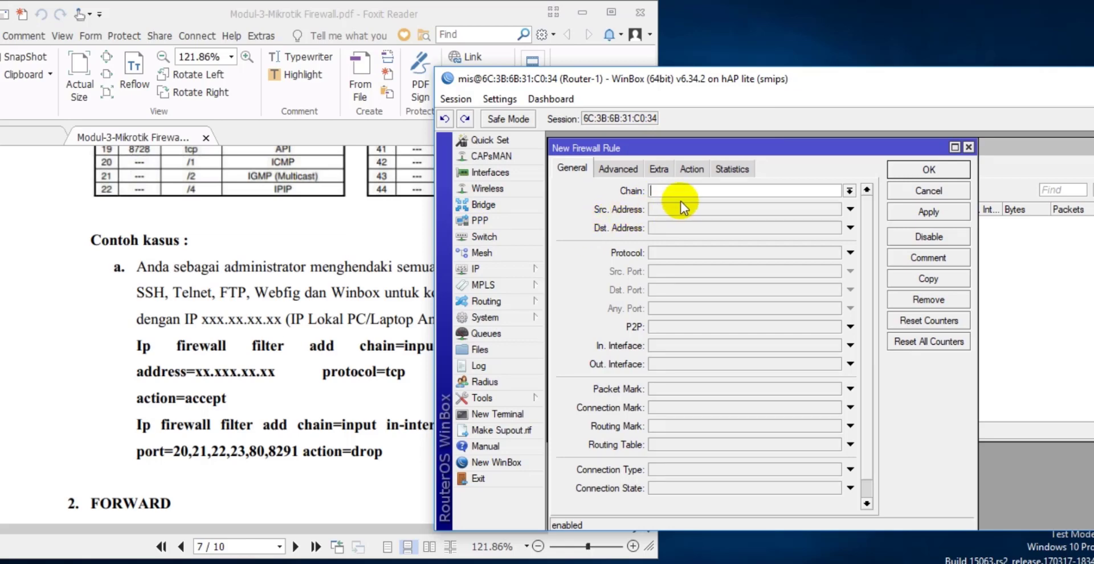
Step: Set the new firewall rule's chain to input and its incoming interface to ether4
left_click(848, 192)
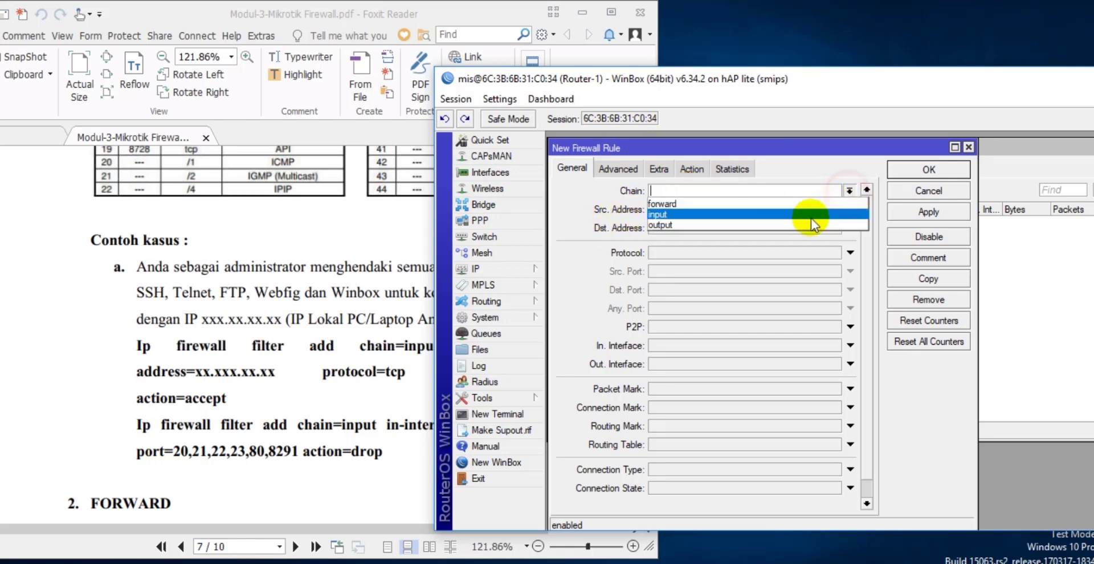
left_click(785, 214)
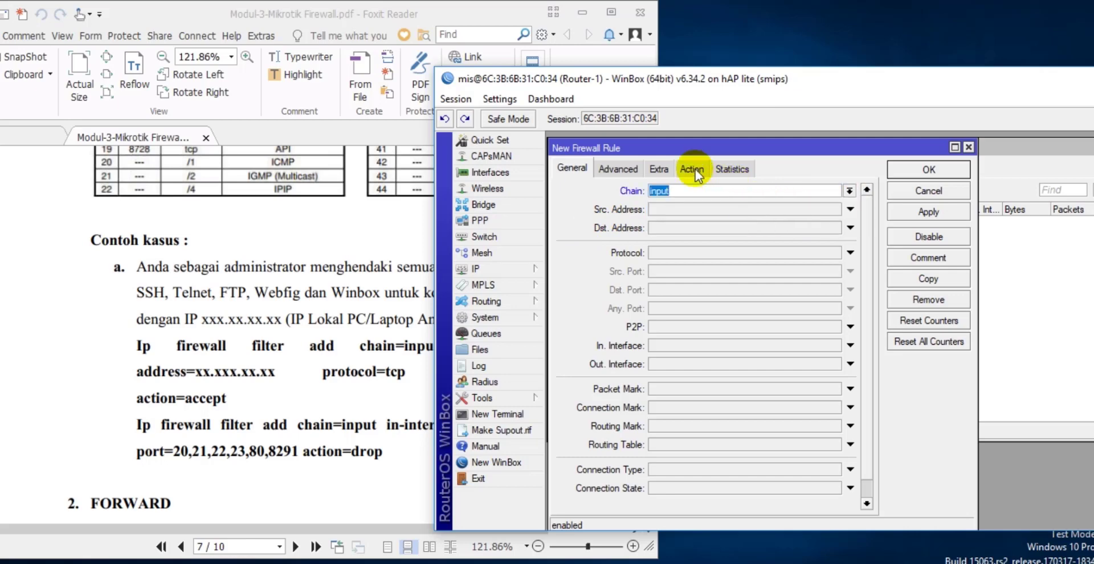
mouse_move(621, 80)
left_mouse_down()
mouse_move(613, 21)
mouse_move(790, 21)
mouse_move(643, 81)
left_mouse_up()
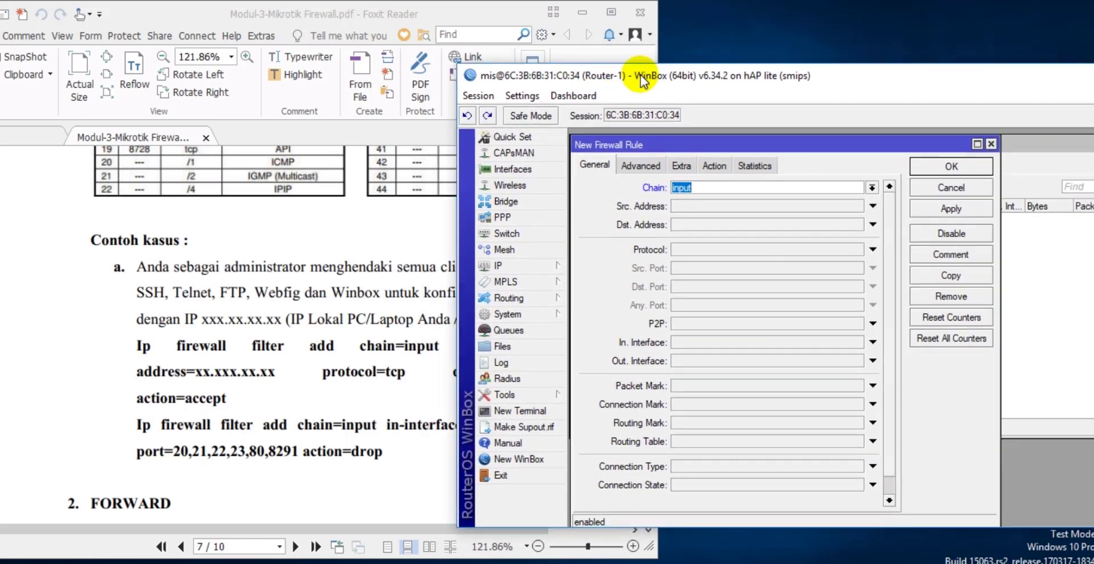
left_click(707, 337)
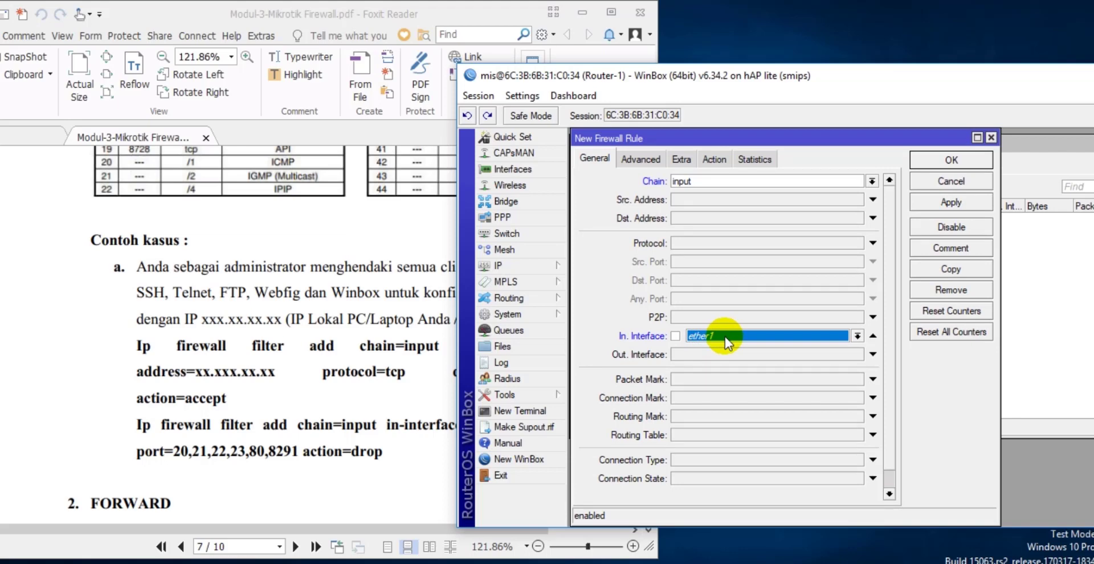
left_click(725, 340)
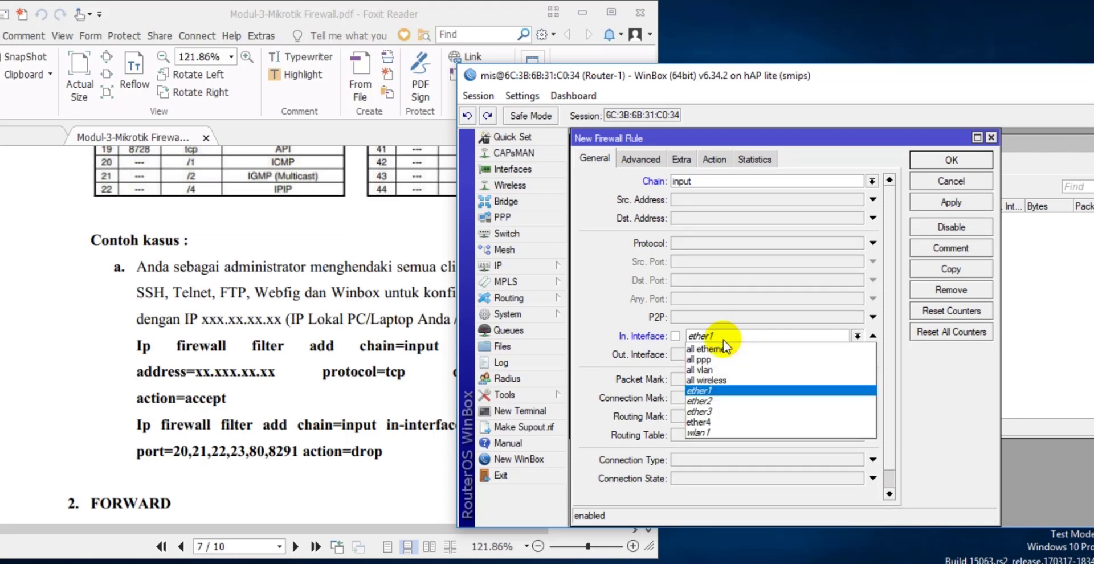
left_click(713, 422)
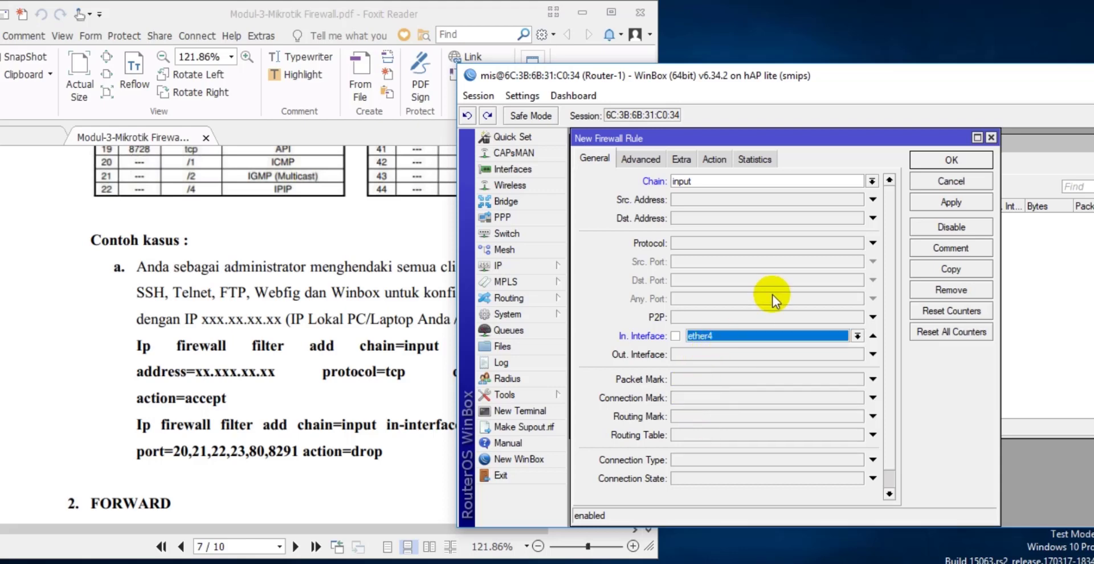
Step: Switch to Windows Network Connections and look up the PC's IPv4 address in the Ethernet adapter's connection details
left_click_drag(663, 77, 528, 66)
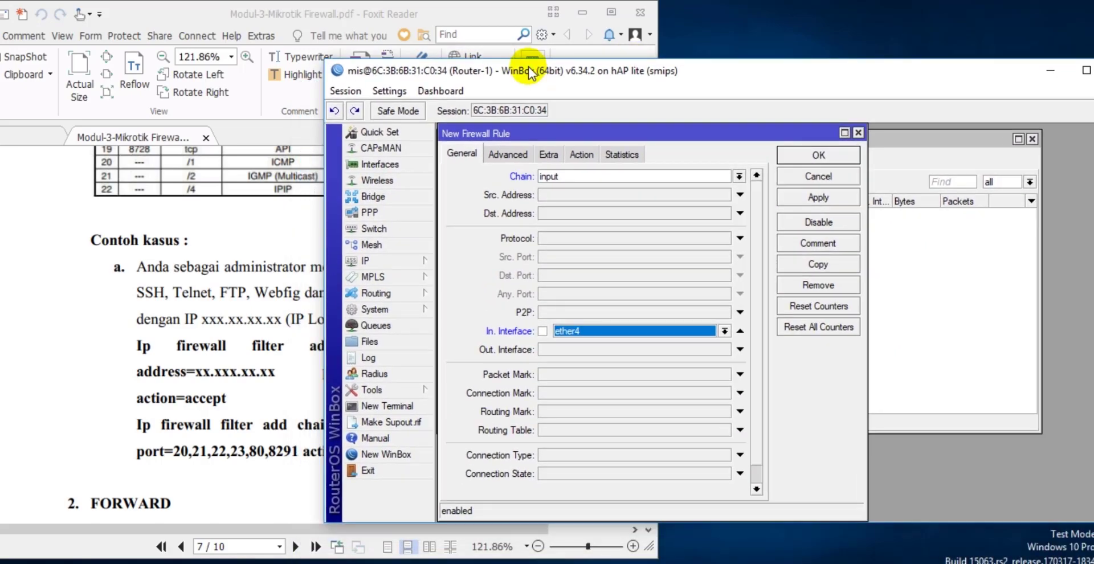
left_click(580, 194)
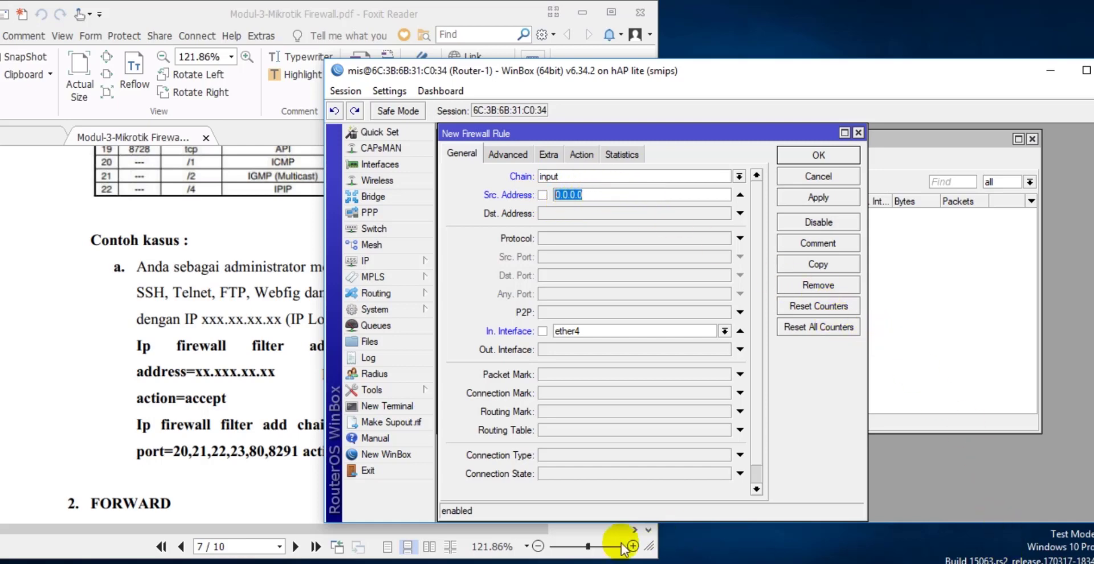
left_click(398, 561)
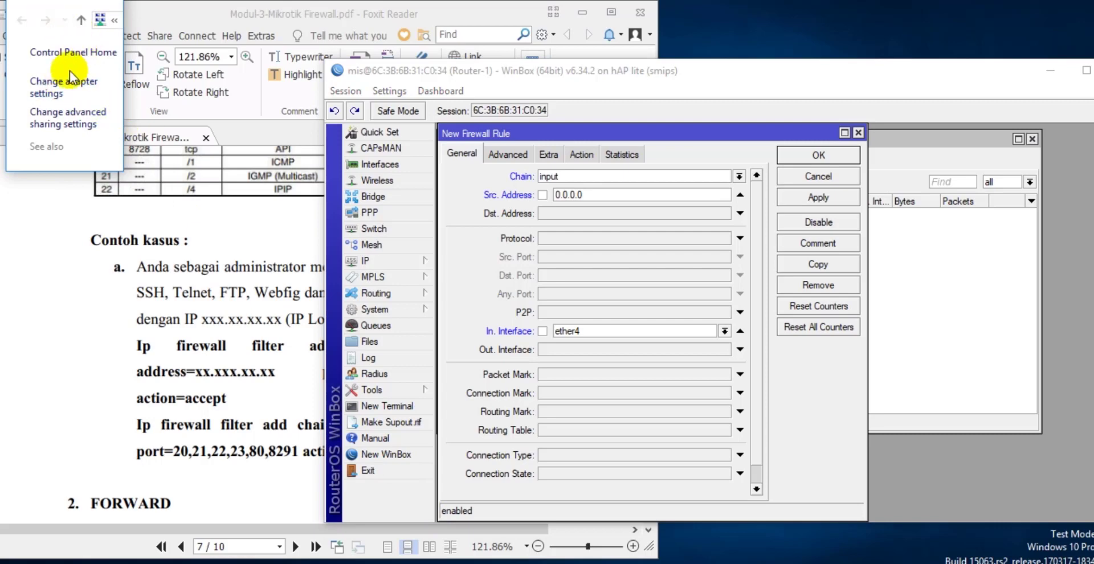
left_click(63, 86)
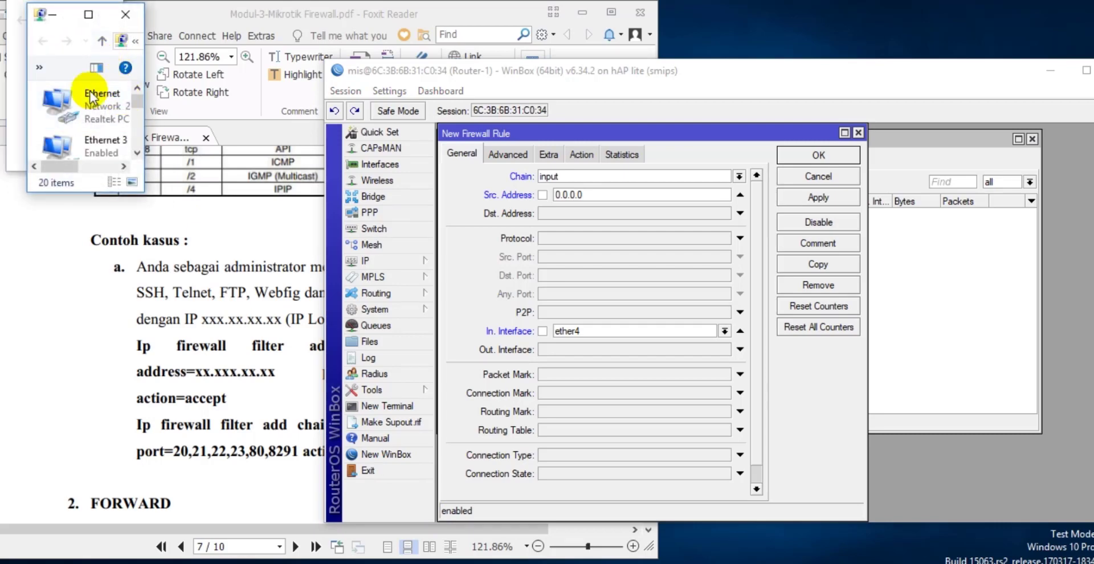
left_click(86, 25)
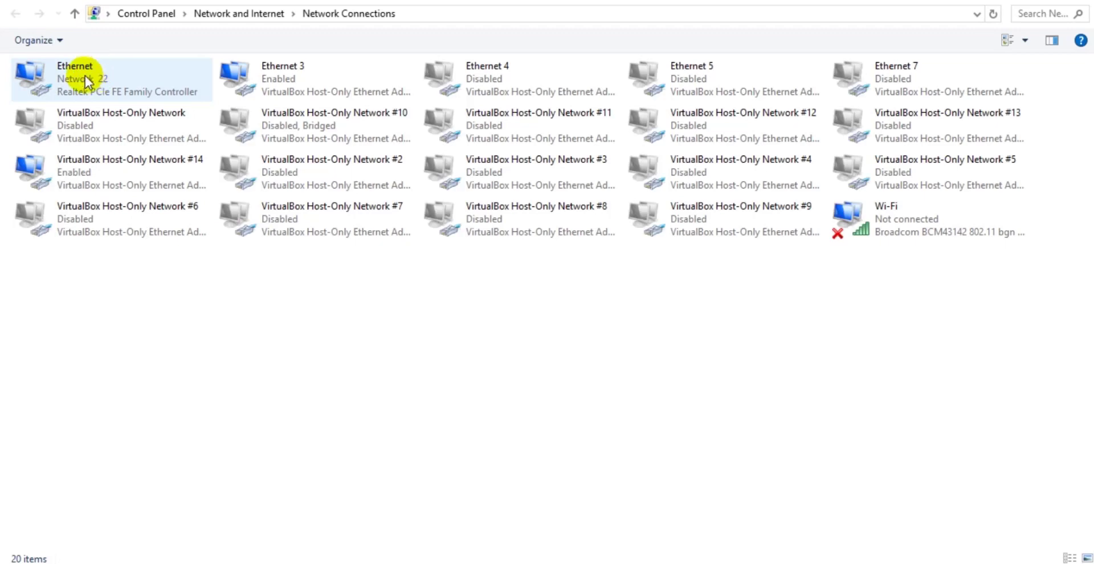
left_click(85, 78)
double_click(86, 78)
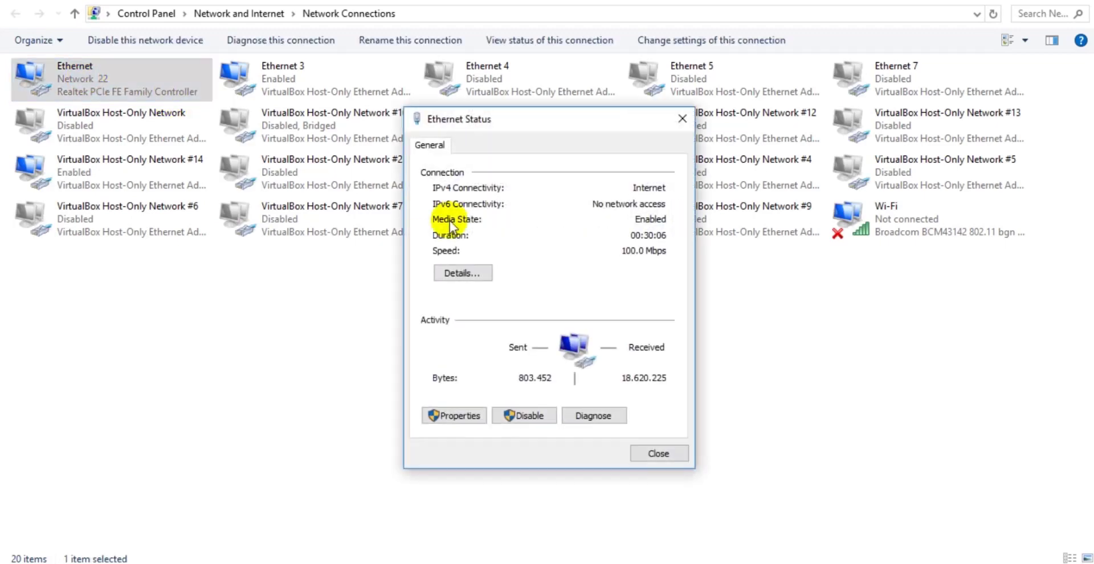
left_click(480, 274)
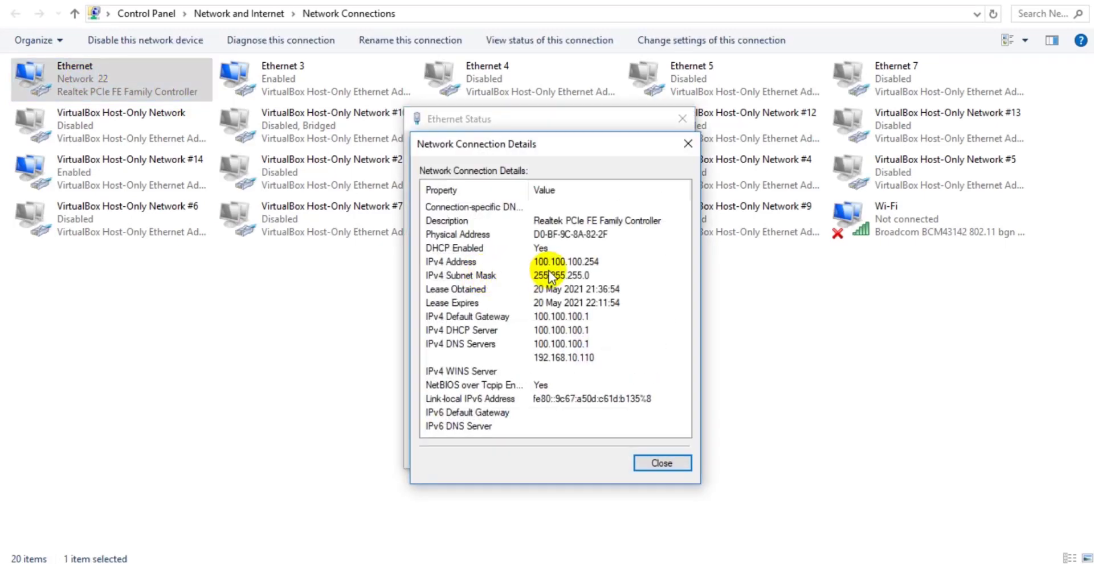
left_click(688, 143)
left_click(685, 122)
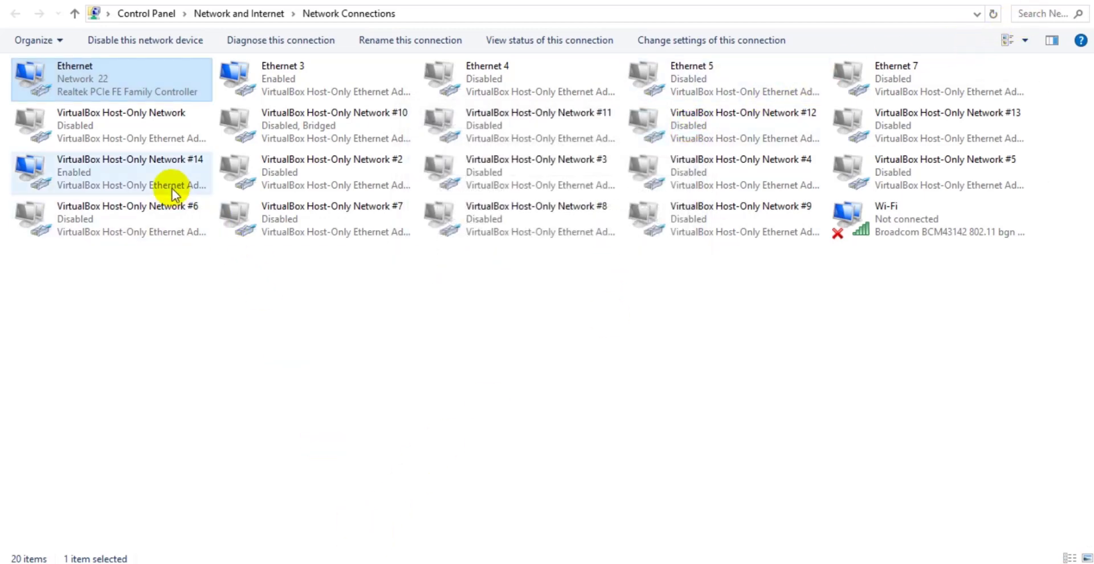
Step: Return to WinBox and set the new firewall rule's source address to 100.100.100.254
left_click(429, 563)
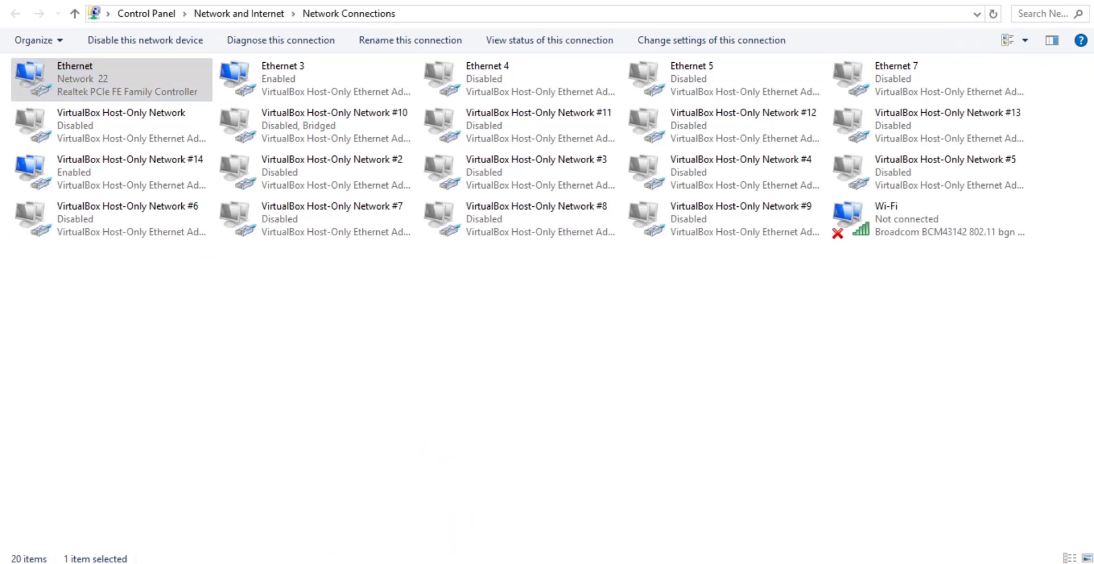
left_click(542, 464)
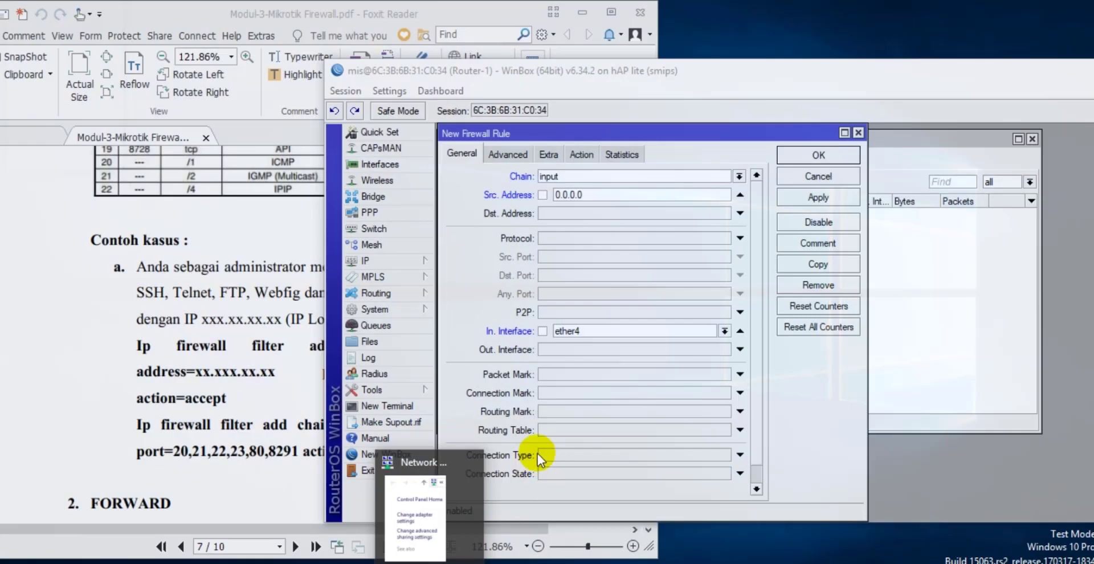
left_click_drag(620, 193, 497, 200)
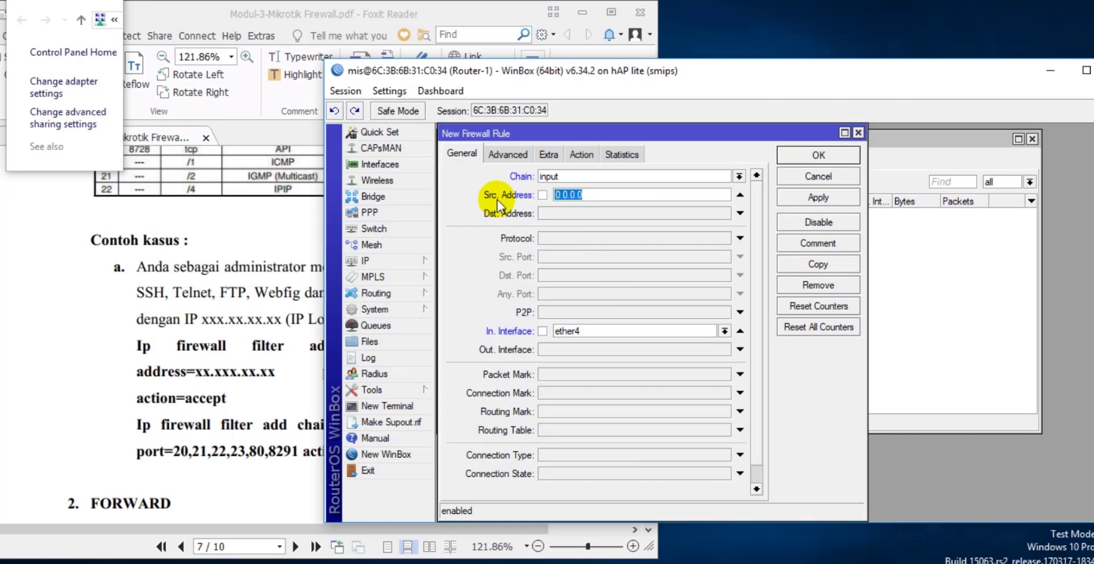
type("192")
key("BackSpace")
key("BackSpace")
key("BackSpace")
key("BackSpace")
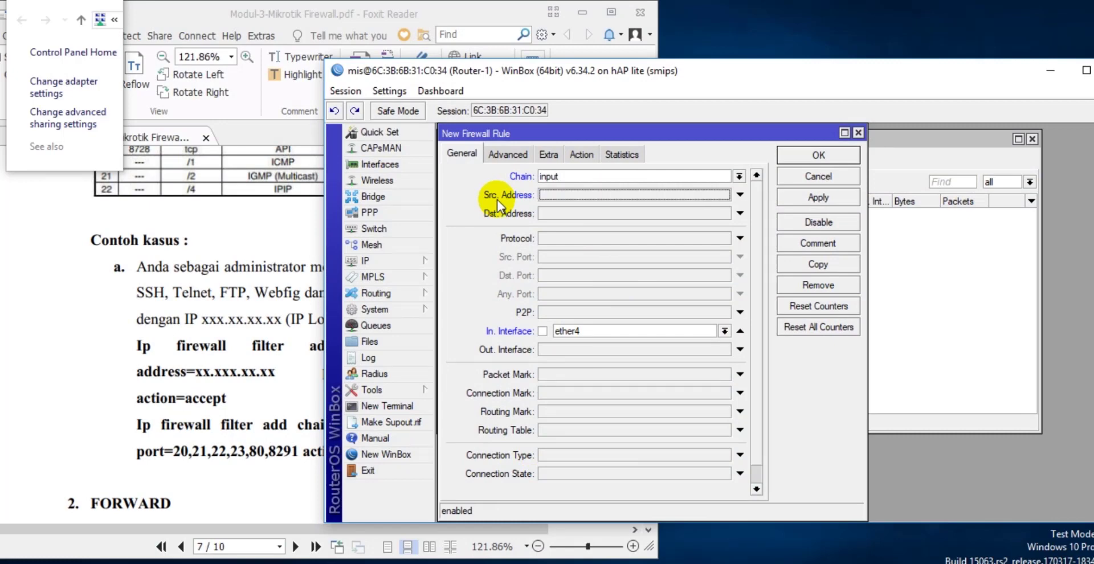
type("100.100.1")
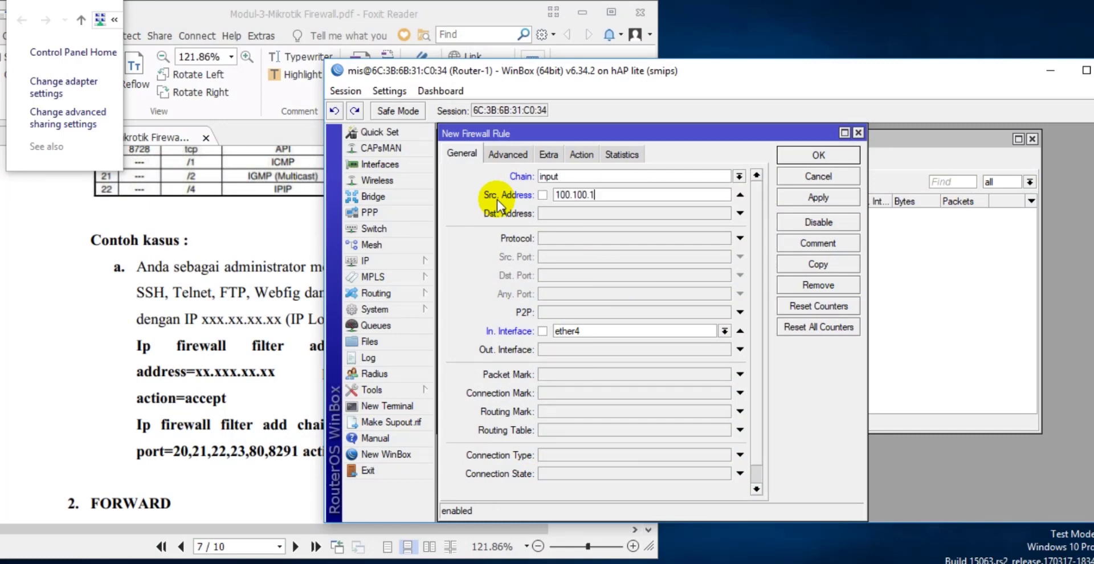
type("00.254")
Step: Clear the network settings window out of view and shift WinBox to uncover more of the PDF's example commands
left_click(35, 8)
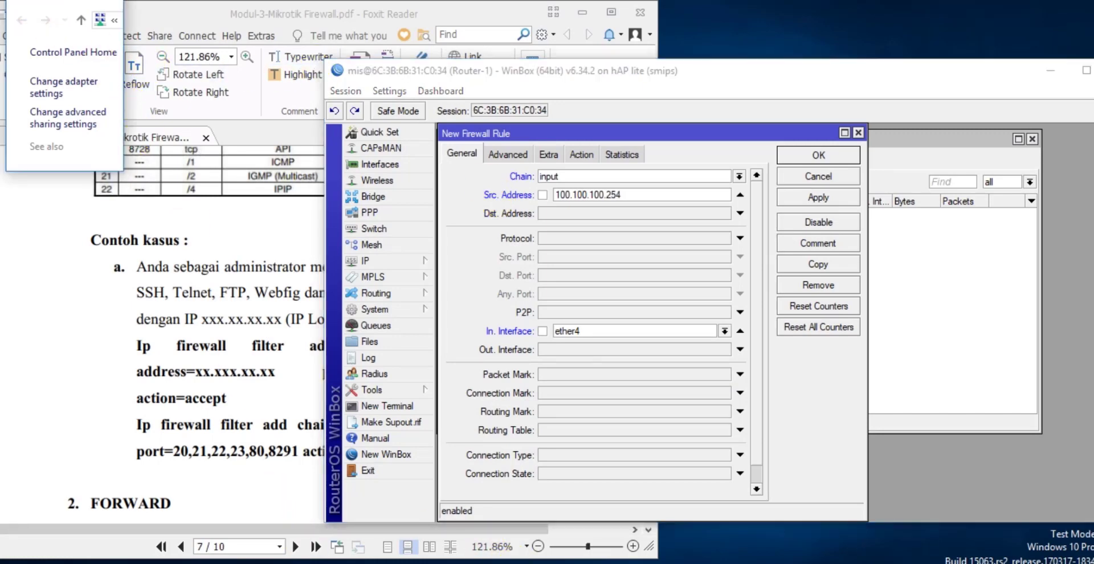
left_click(427, 562)
left_click(427, 562)
left_click(428, 562)
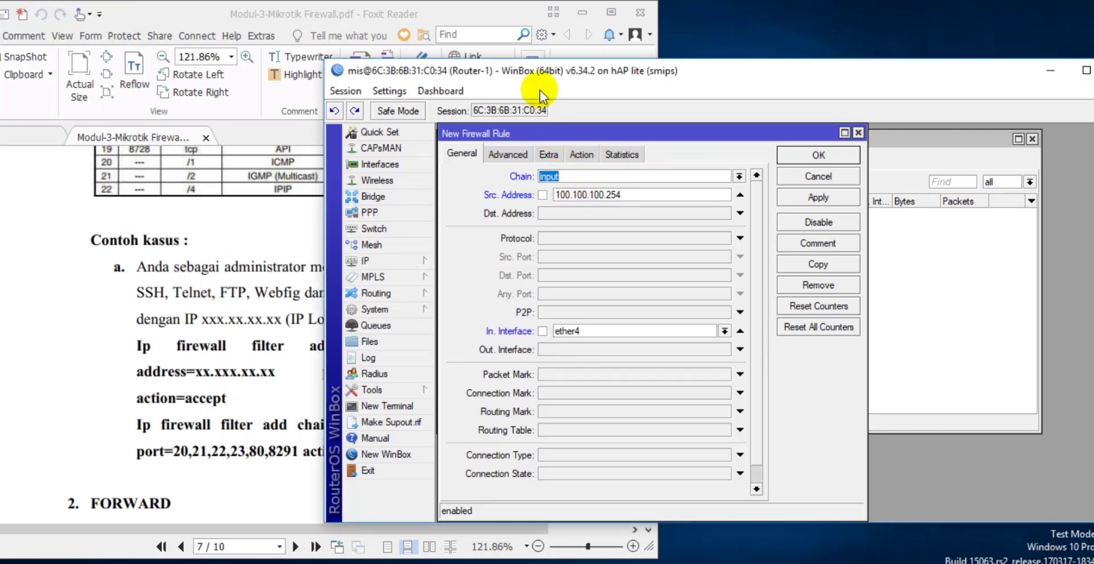
left_click_drag(539, 80, 577, 80)
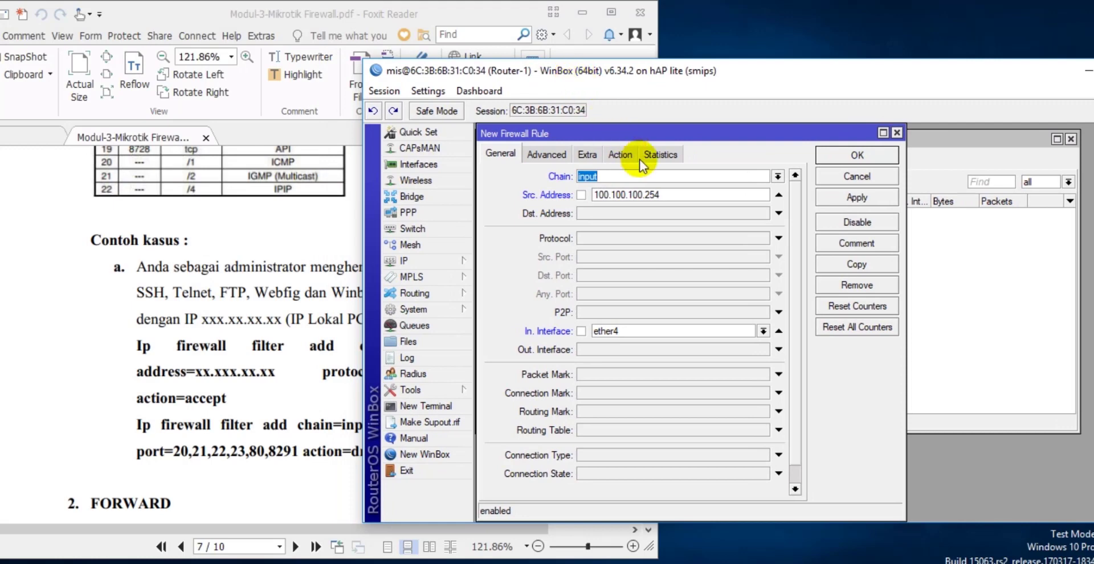
Step: Set the firewall rule's protocol to tcp
left_click(632, 238)
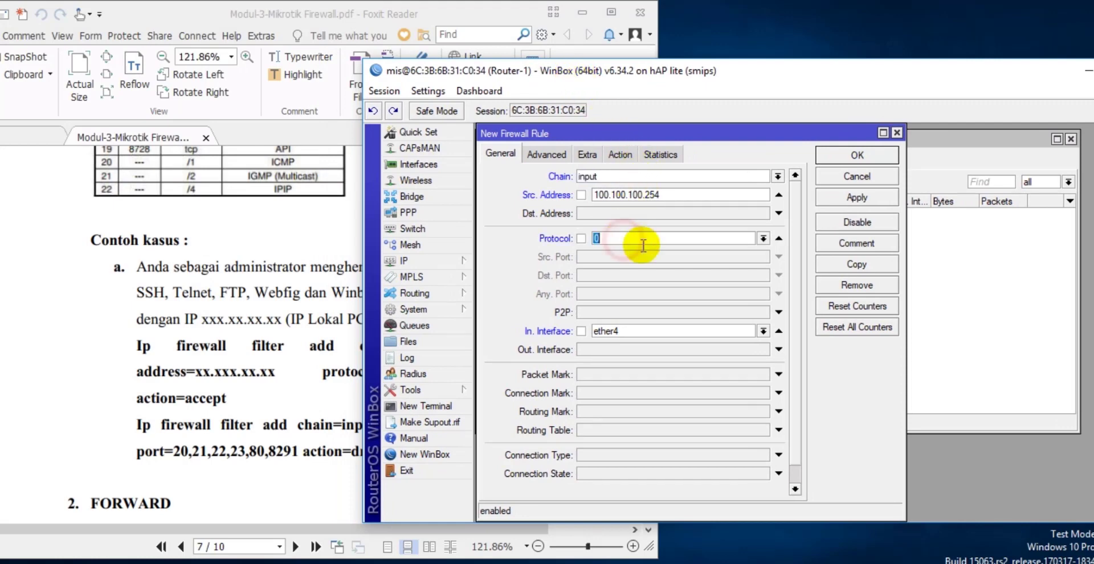
left_click(763, 238)
left_click(604, 302)
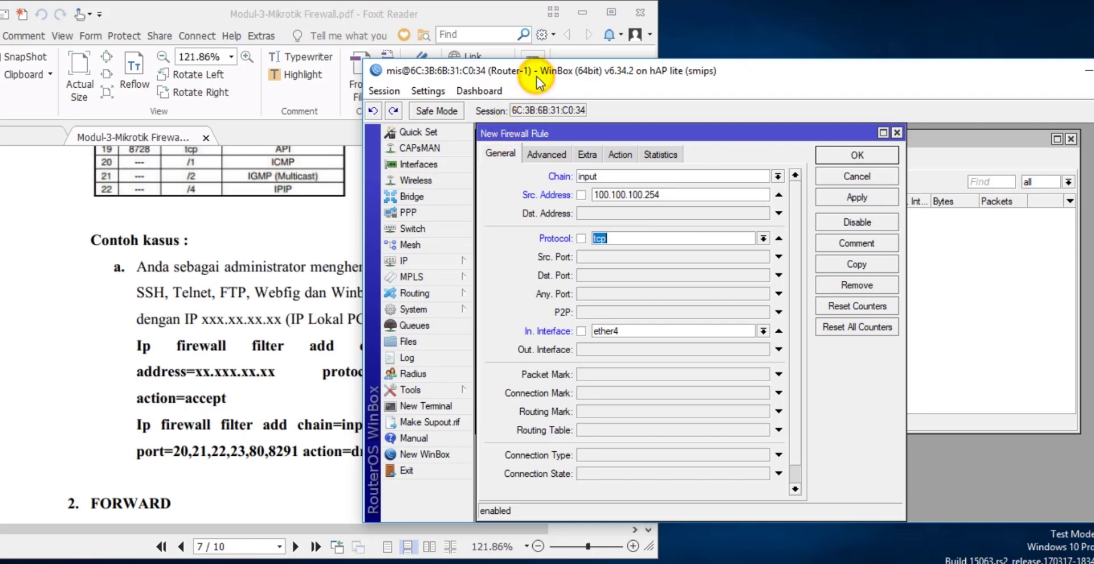
Step: Set the rule's destination ports to 20,21,22,23,80,8291, moving WinBox so the PDF's port list can be read
mouse_move(537, 78)
left_mouse_down()
mouse_move(508, 74)
mouse_move(535, 72)
left_mouse_up()
left_click(609, 271)
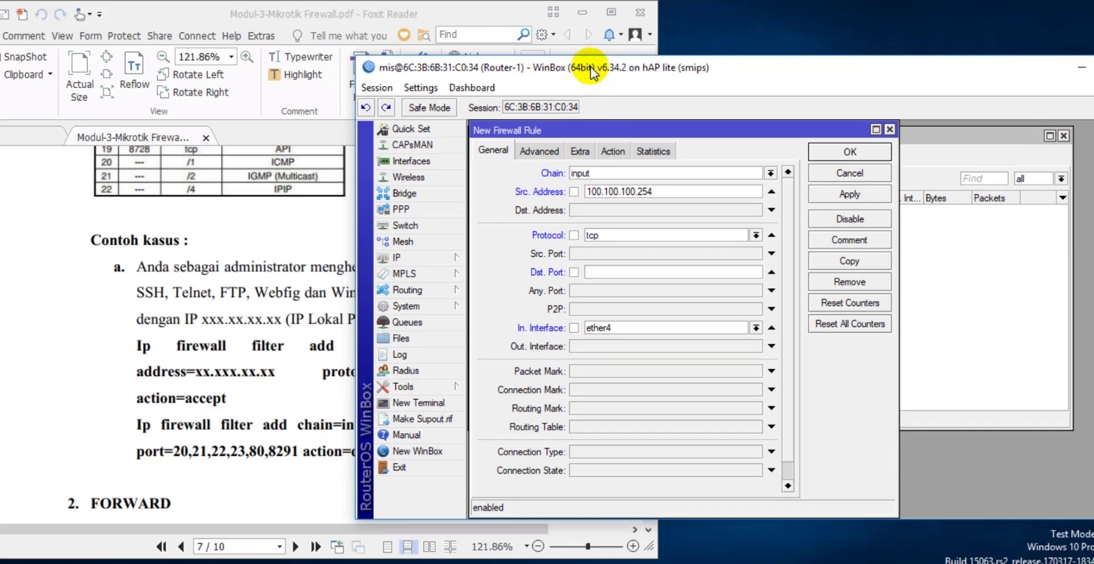
left_click_drag(590, 67, 520, 11)
left_click(579, 212)
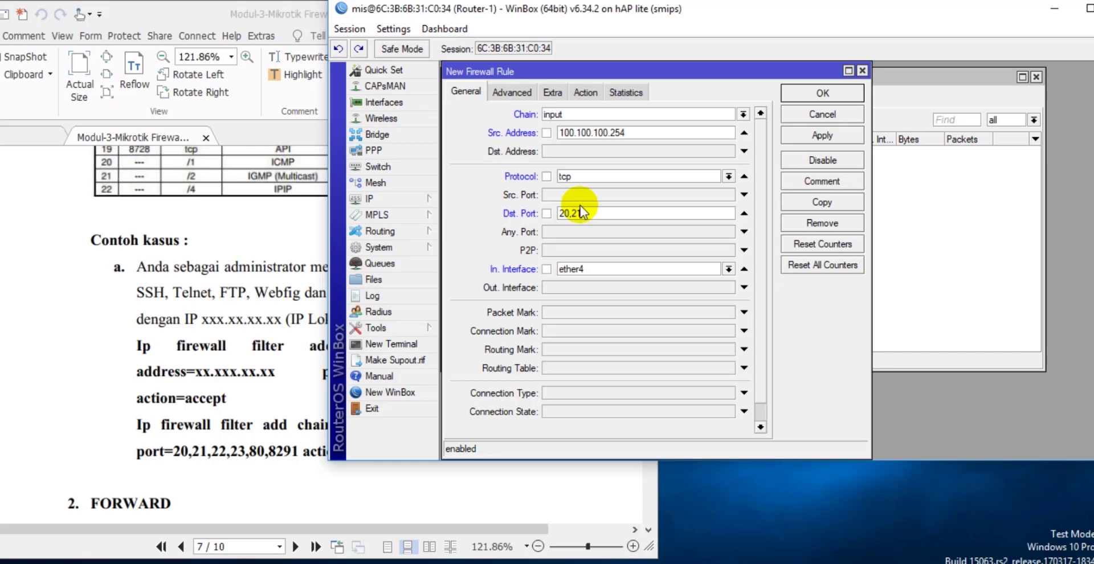
type(",22,23,80")
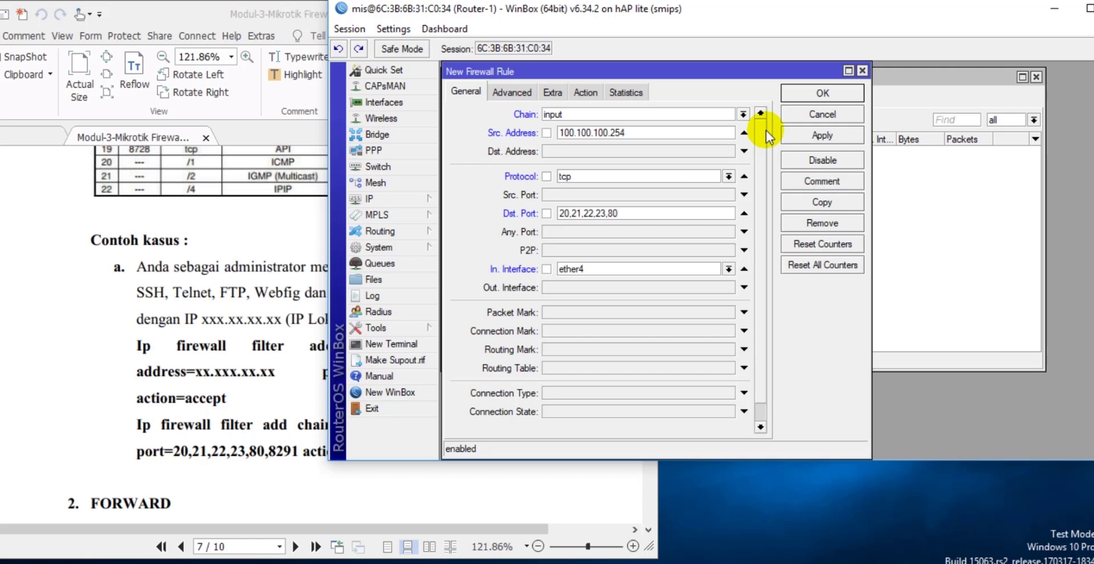
type(",8291")
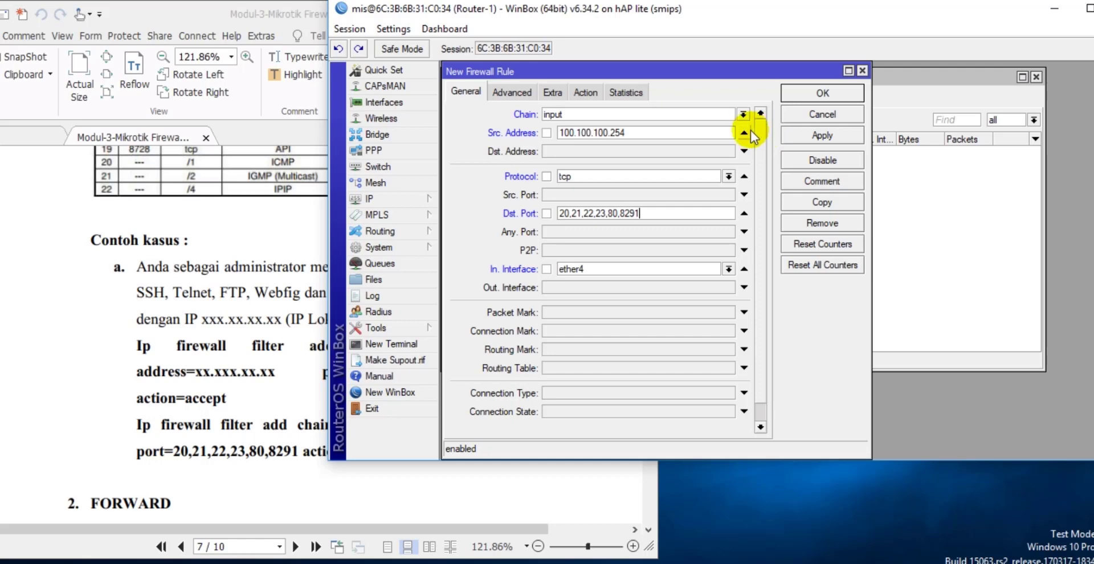
left_click(584, 214)
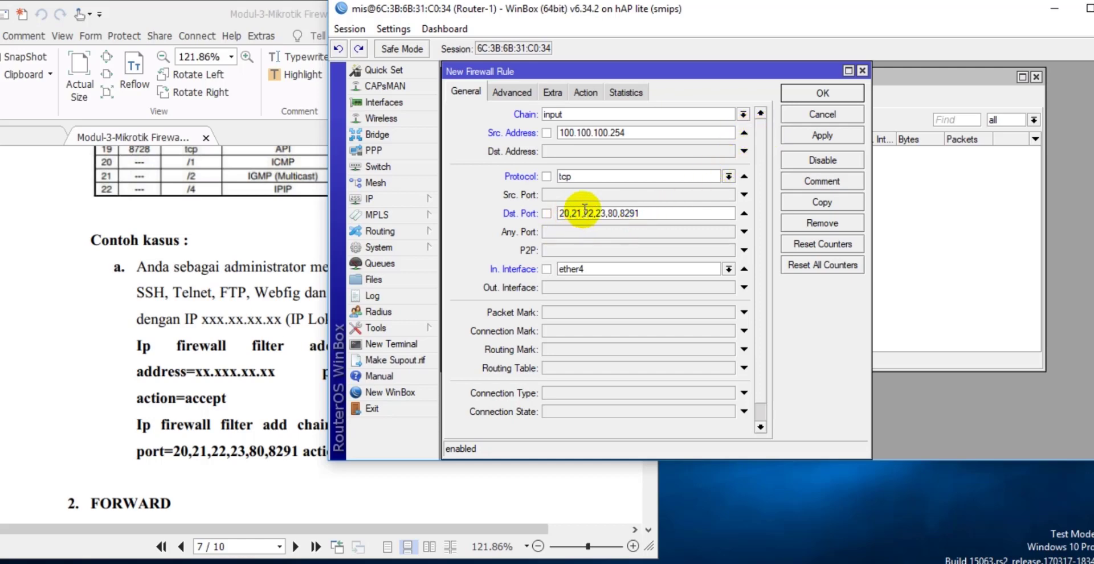
left_click_drag(592, 216, 601, 218)
left_click(596, 218)
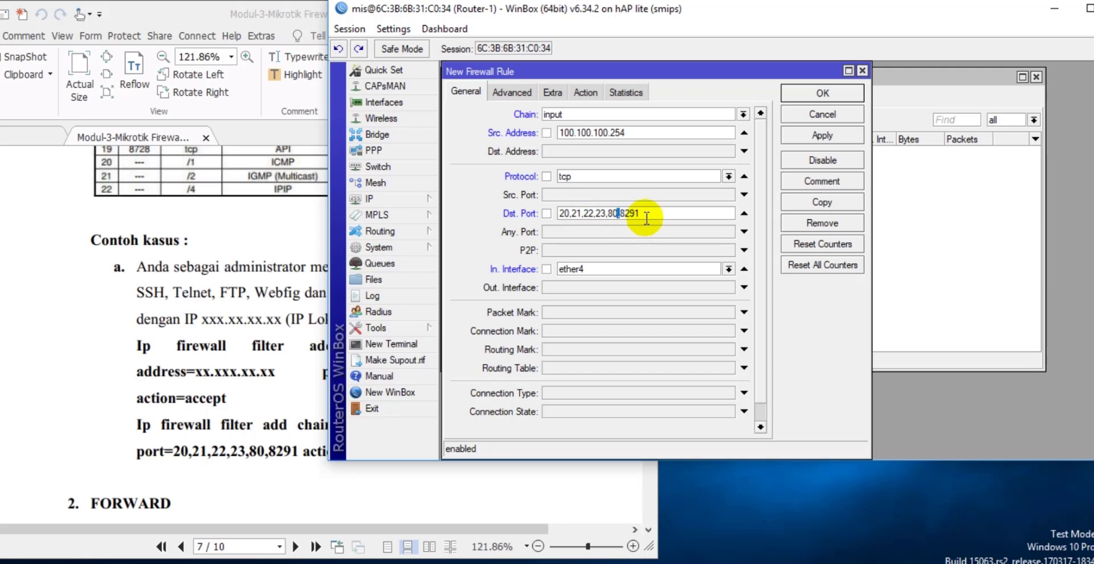
left_click(651, 213)
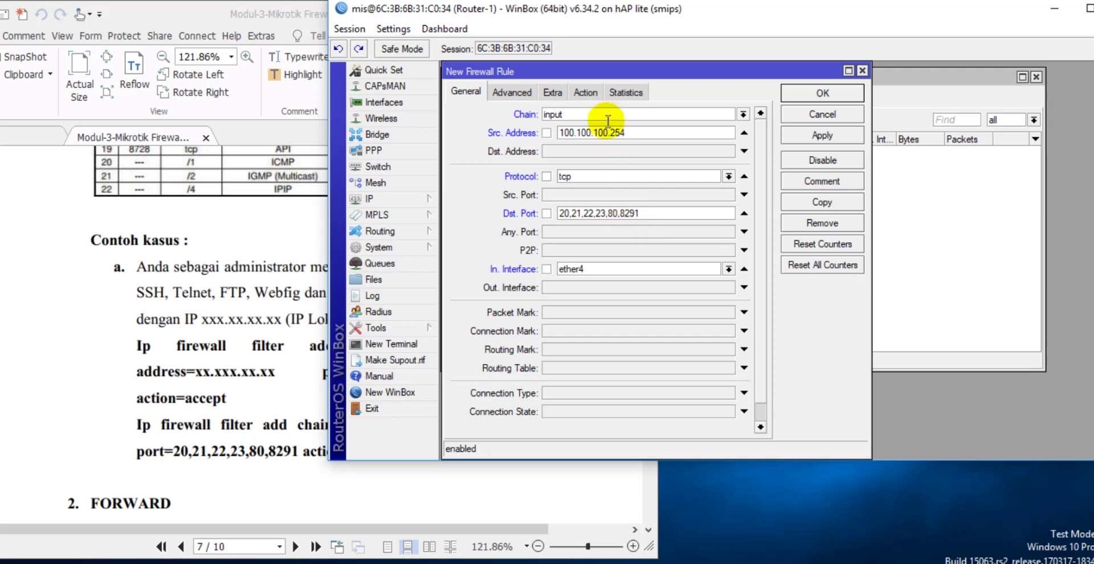
Step: Use accept as the firewall rule's action and recheck the rule's destination ports
left_click_drag(593, 22, 621, 35)
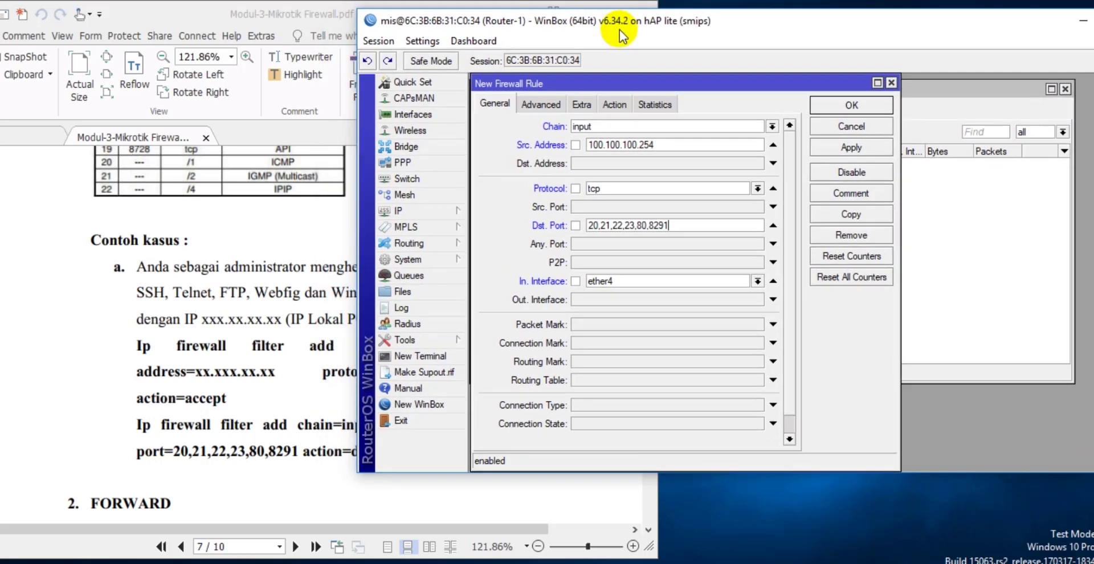
left_click(617, 104)
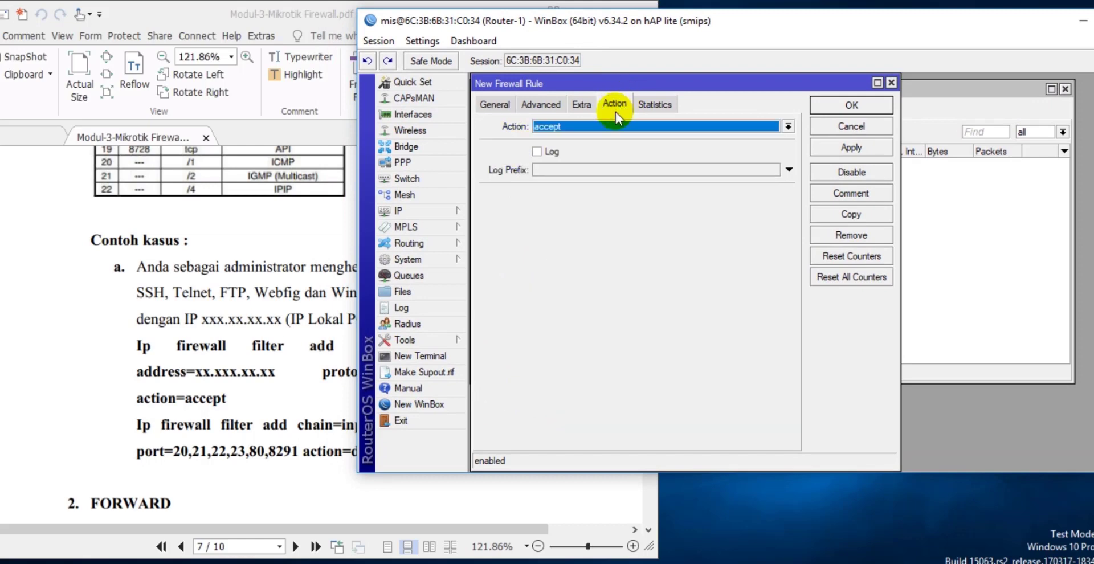
left_click(603, 131)
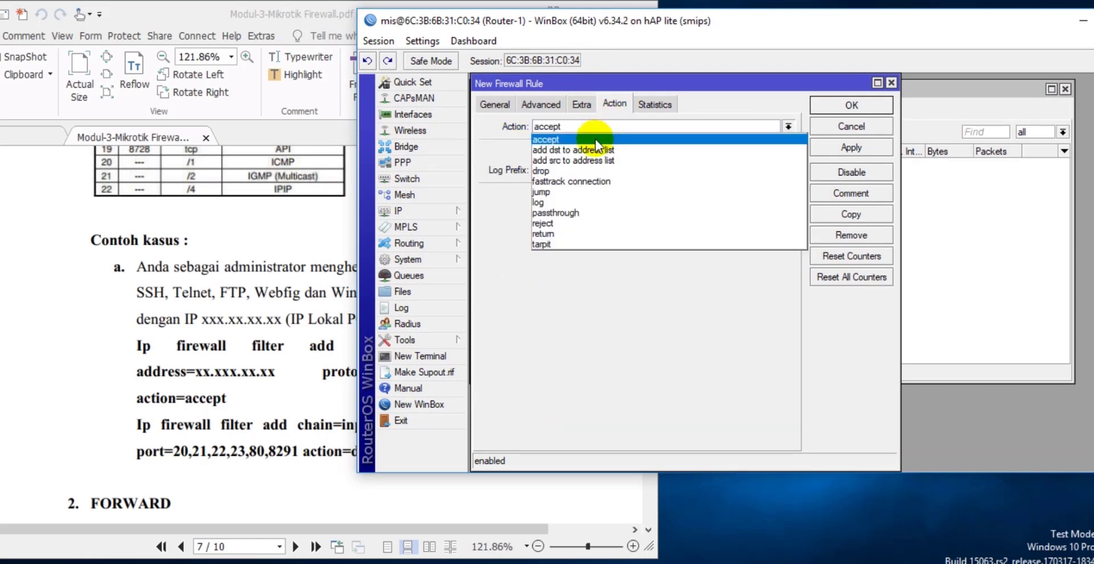
left_click(502, 107)
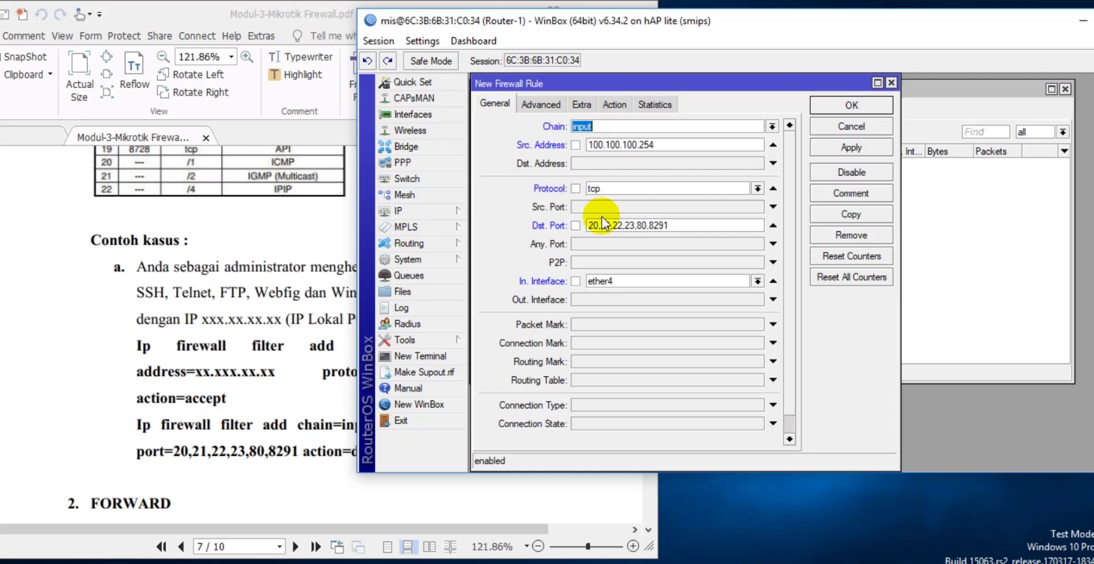
left_click_drag(675, 226, 616, 228)
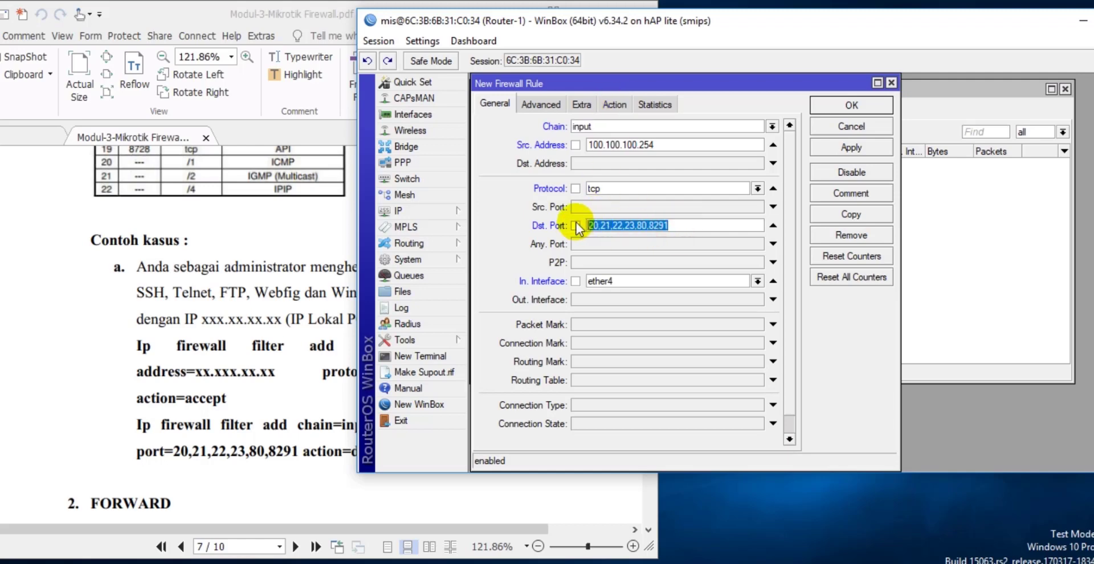
left_click(616, 105)
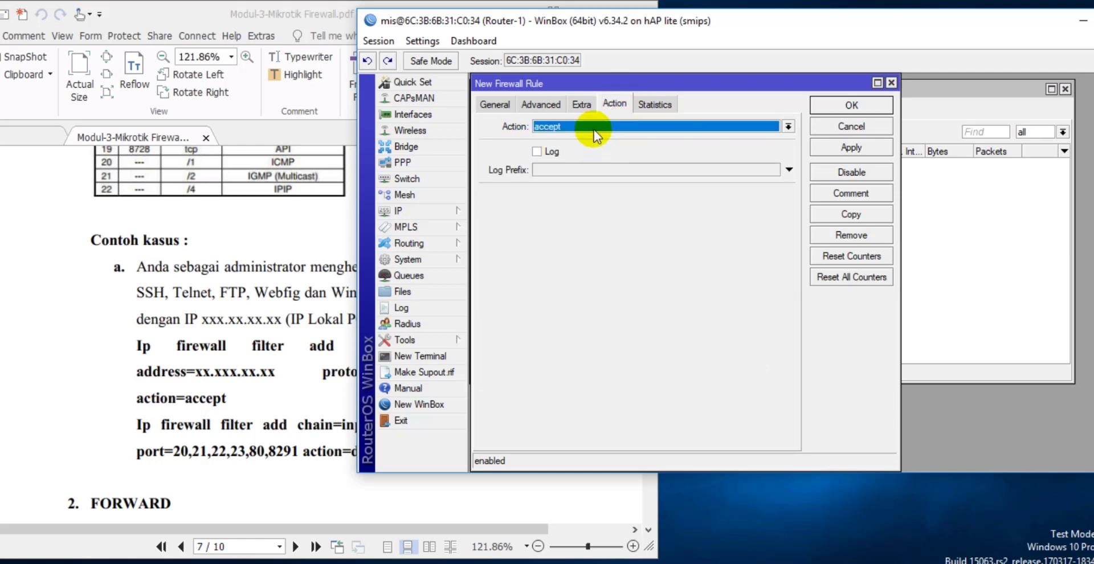
Step: Save the new firewall rule and widen the source address and destination port columns in the filter rules list
left_click(850, 147)
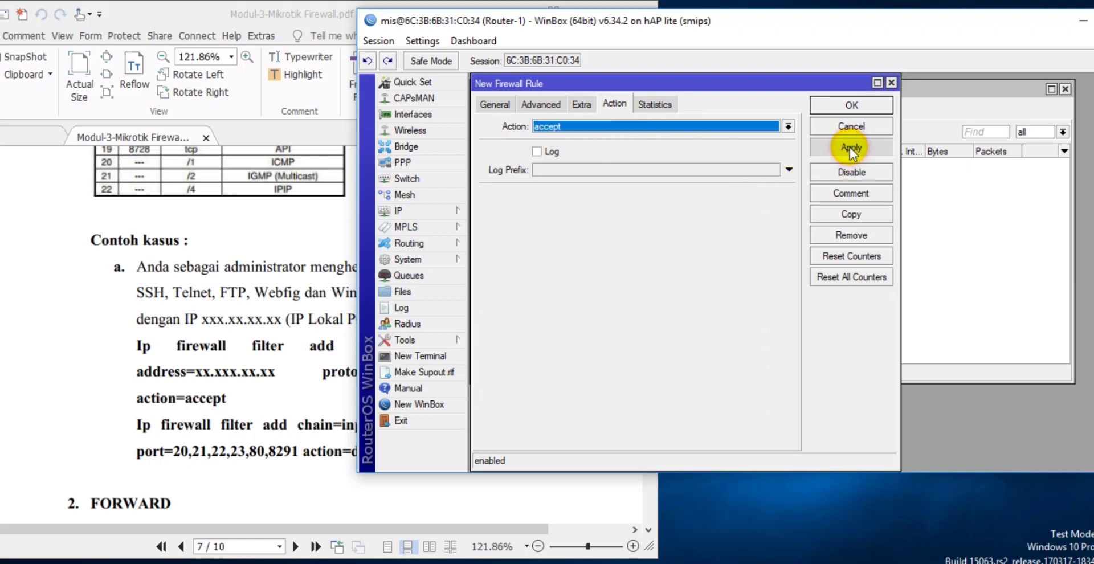
left_click(850, 105)
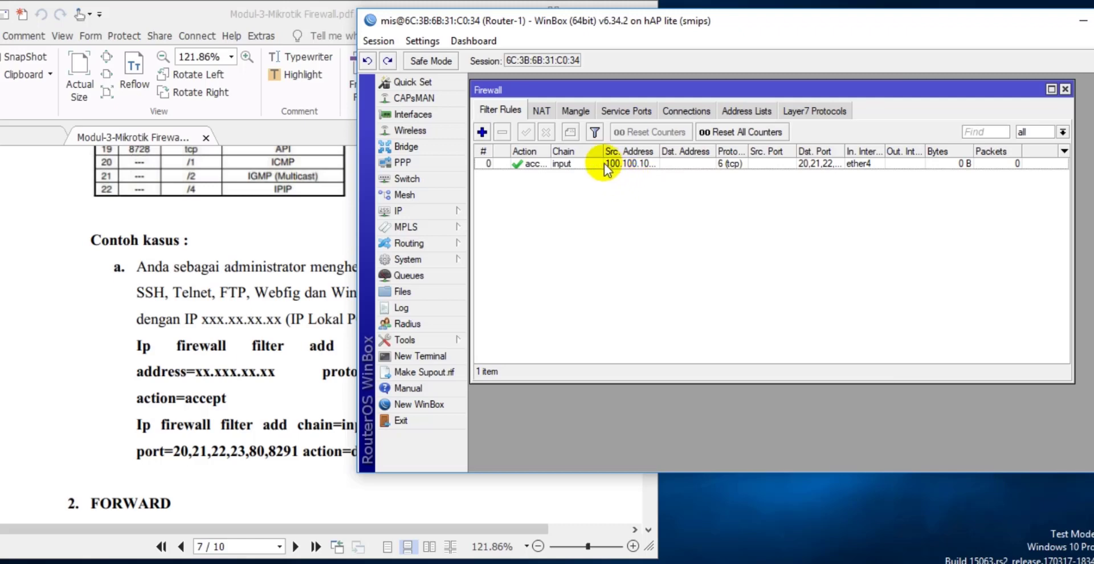
left_click_drag(659, 151, 683, 152)
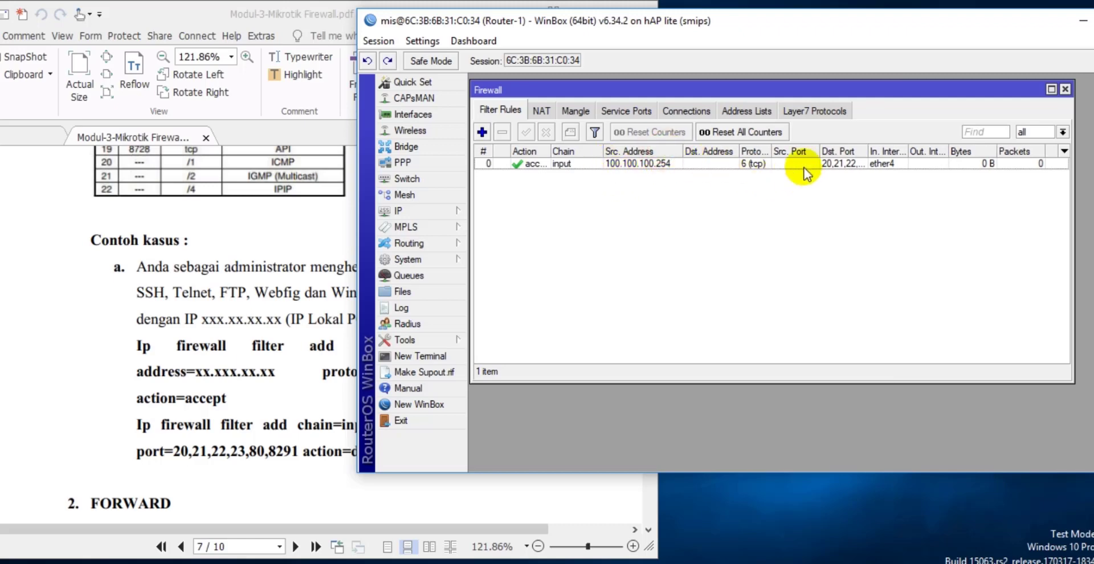
left_click_drag(868, 152, 887, 152)
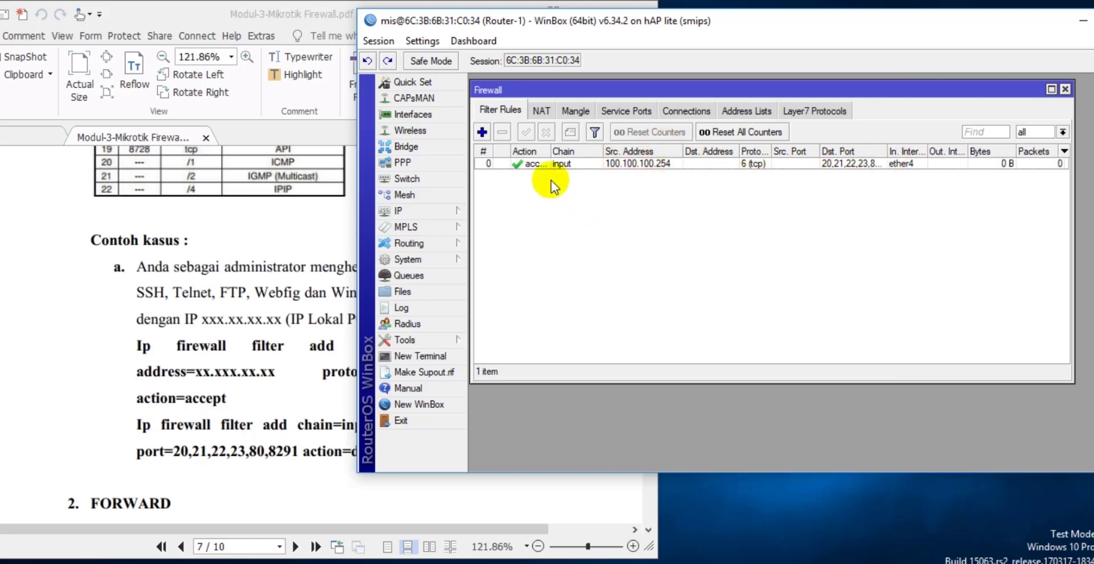
Step: Copy the existing accept rule into a new firewall rule and clear the copy's source address
left_click_drag(540, 35, 423, 53)
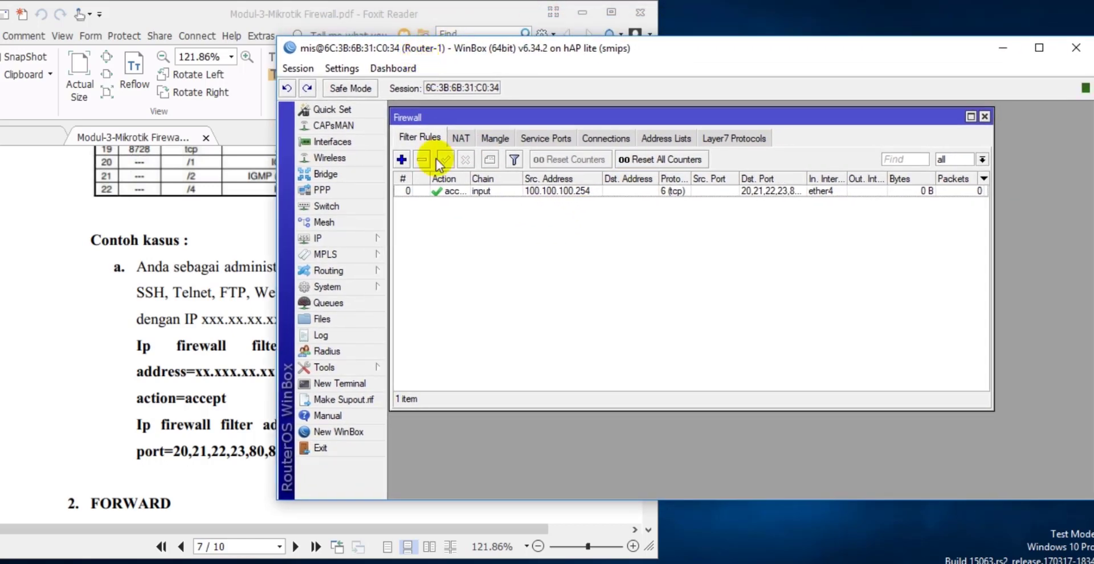
left_click(476, 193)
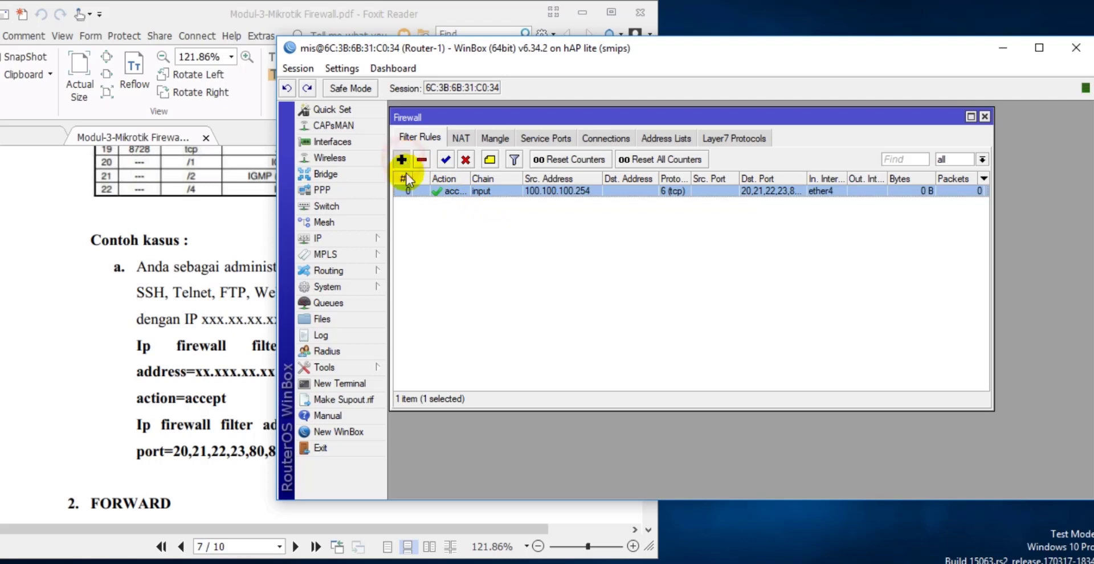
double_click(436, 193)
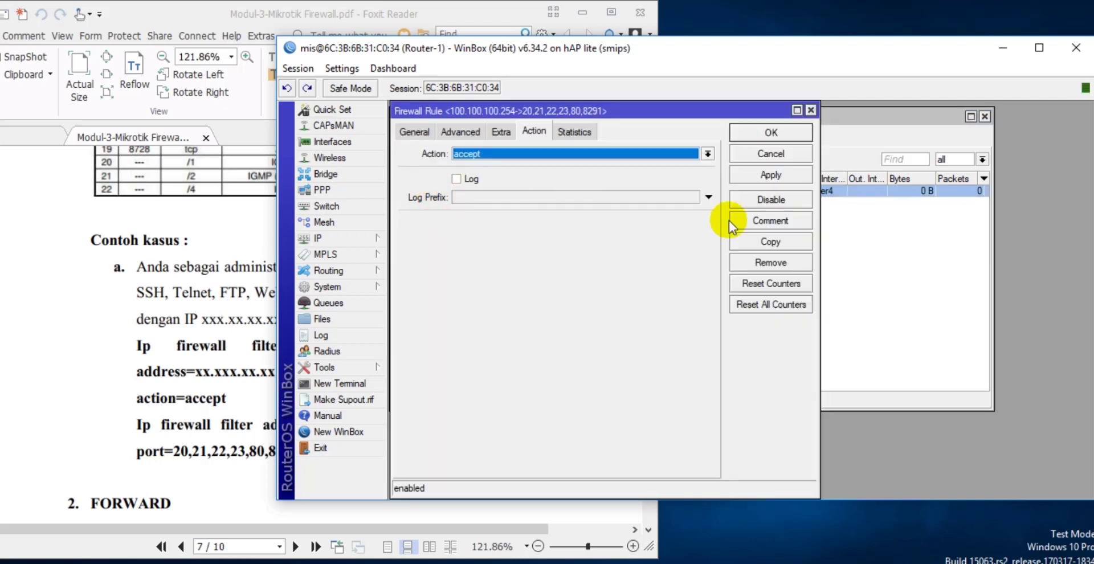
left_click(772, 240)
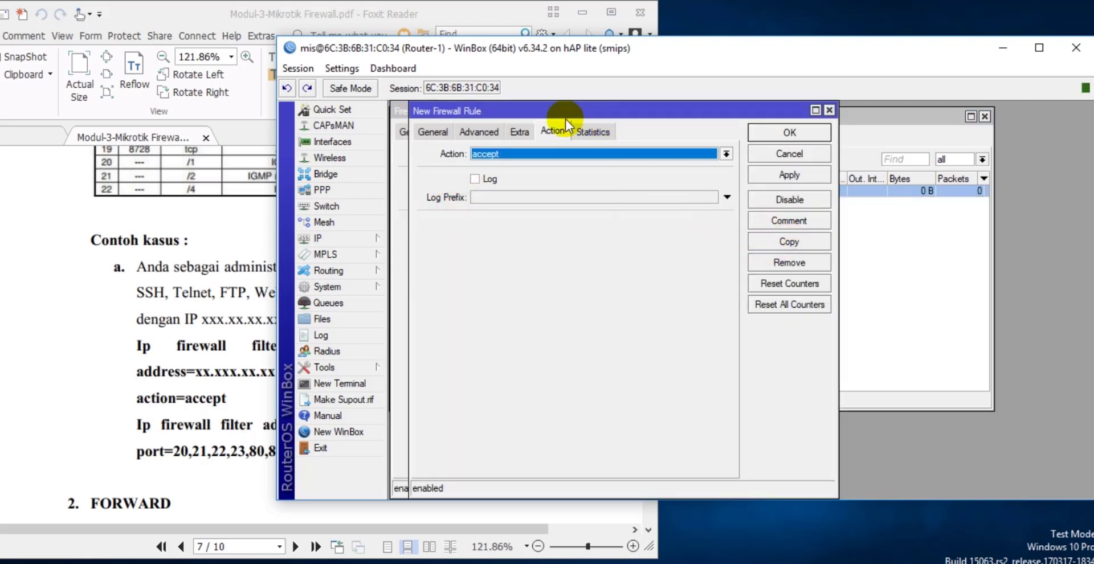
left_click(433, 132)
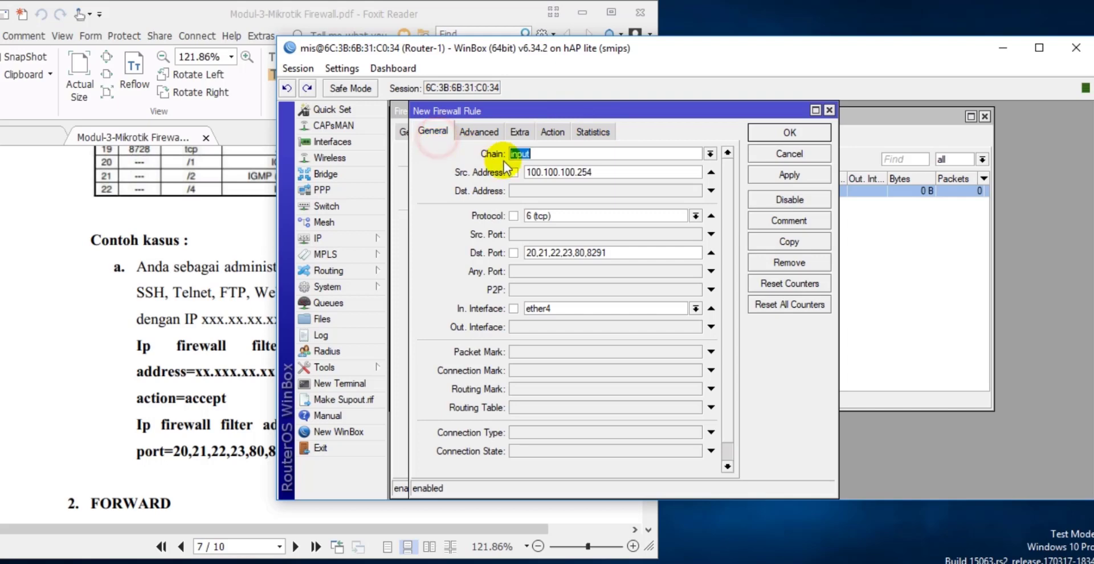
left_click(712, 175)
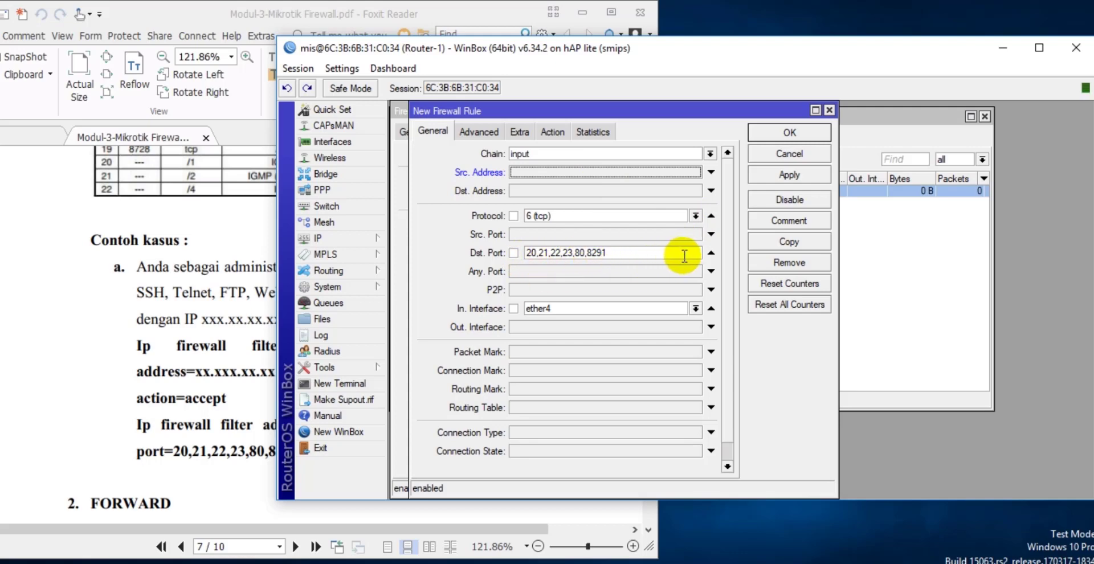
left_click(637, 251)
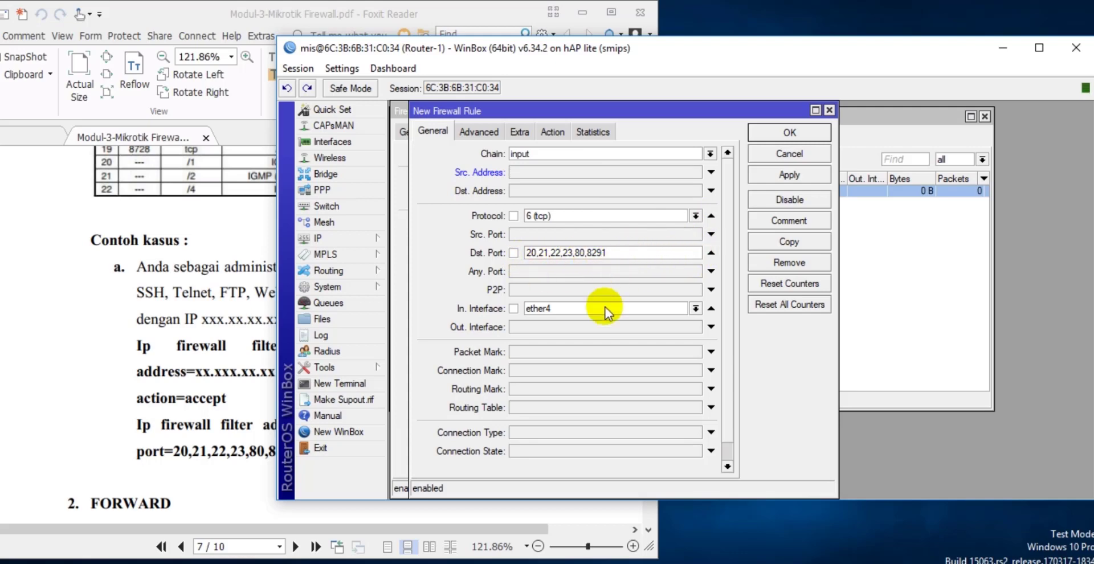
Step: Set the copied rule's action to drop and save the rule, closing both firewall rule windows
left_click(551, 131)
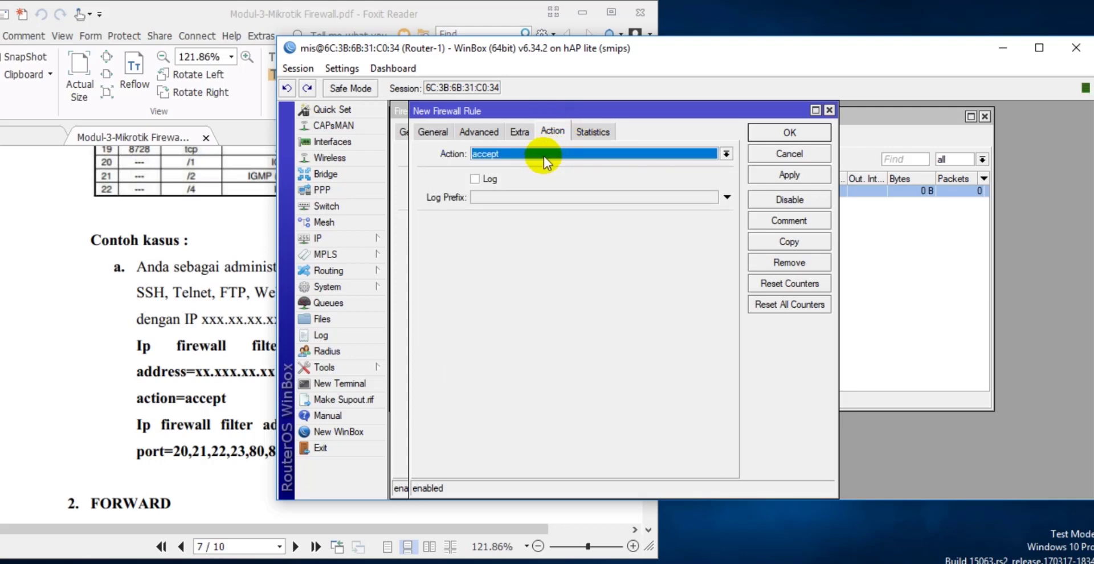
left_click(543, 155)
left_click(531, 206)
left_click(548, 153)
left_click(515, 196)
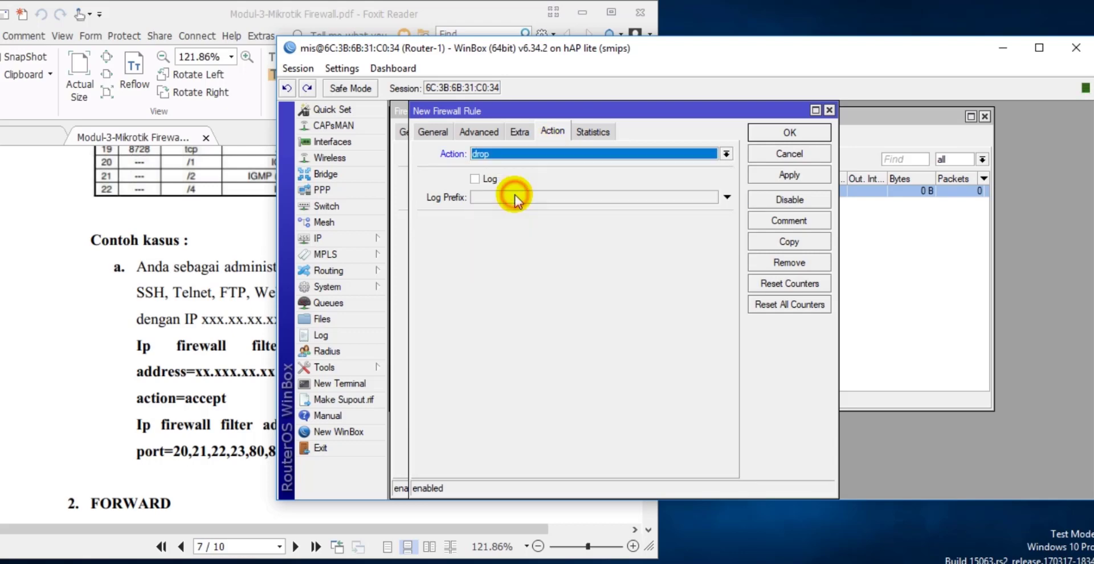
left_click(761, 173)
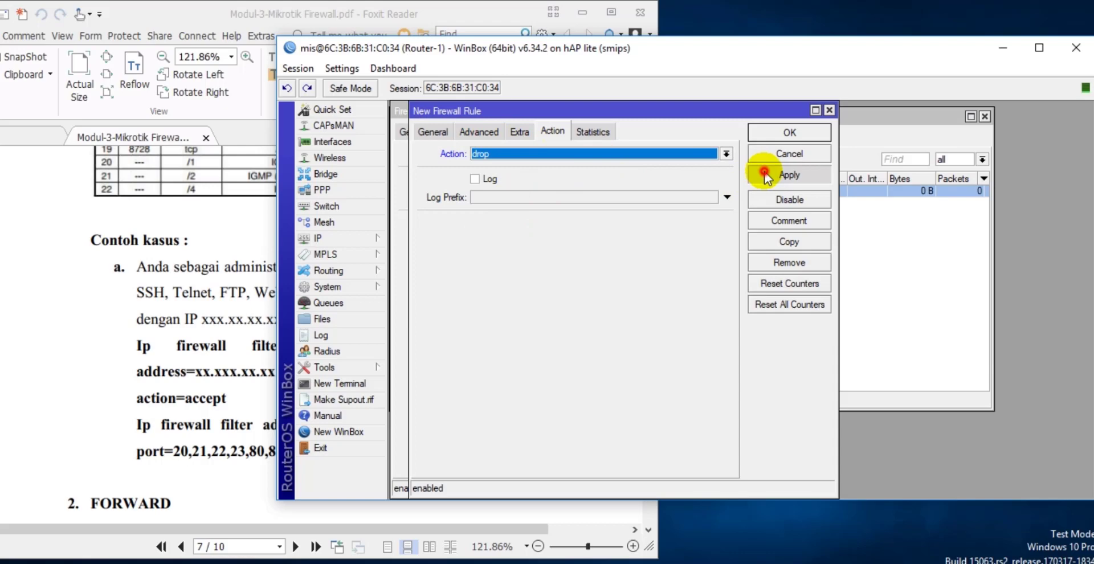
left_click(763, 135)
left_click(760, 140)
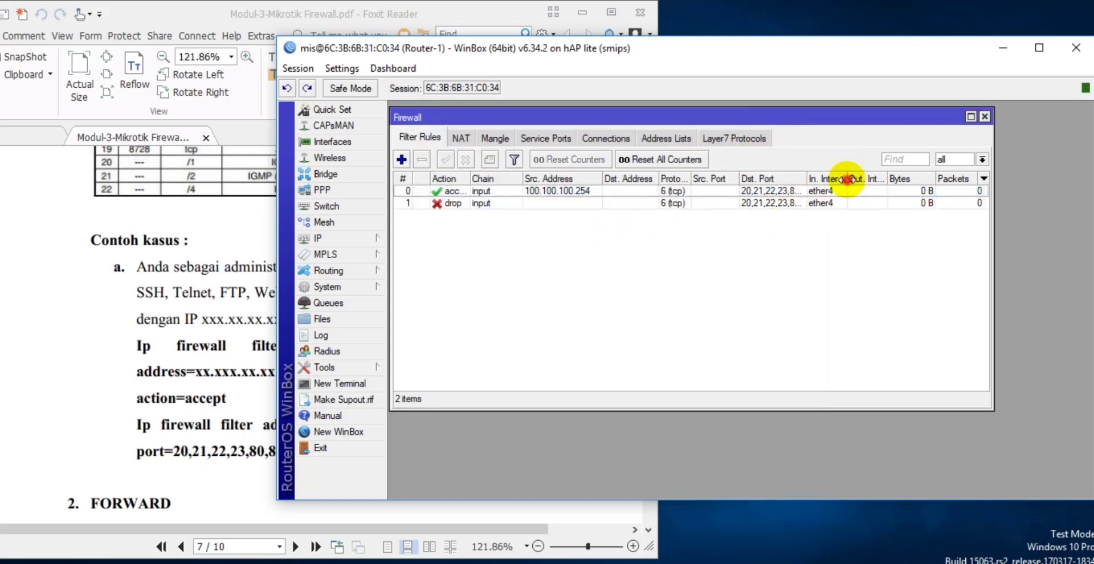
Step: Widen the In. Interface, Action and Dst. Port columns of the filter rules list and compare the accept and drop rules
left_click_drag(848, 179, 876, 179)
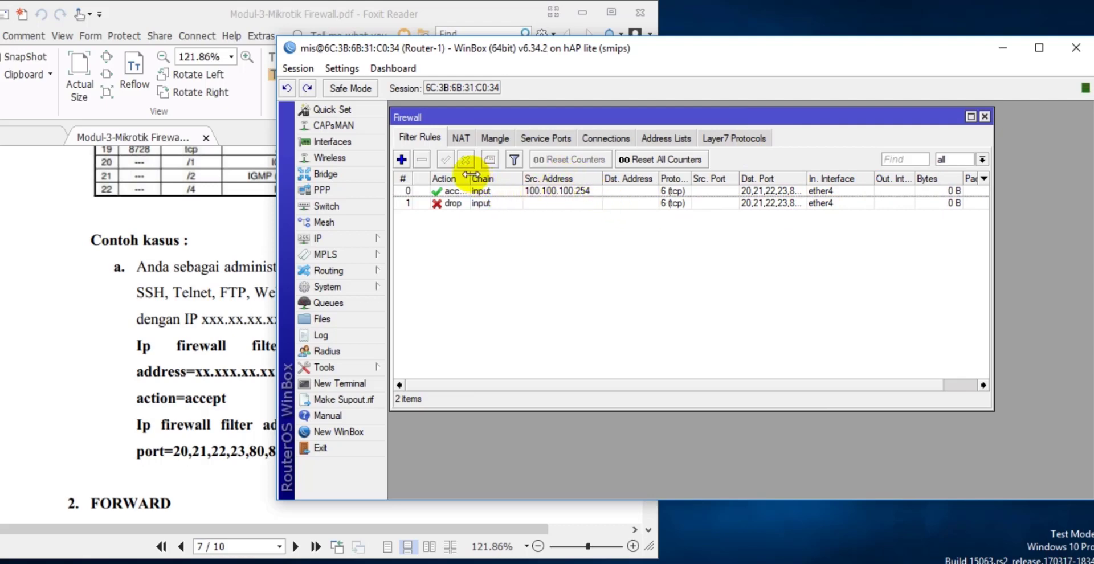
left_click_drag(469, 181, 496, 187)
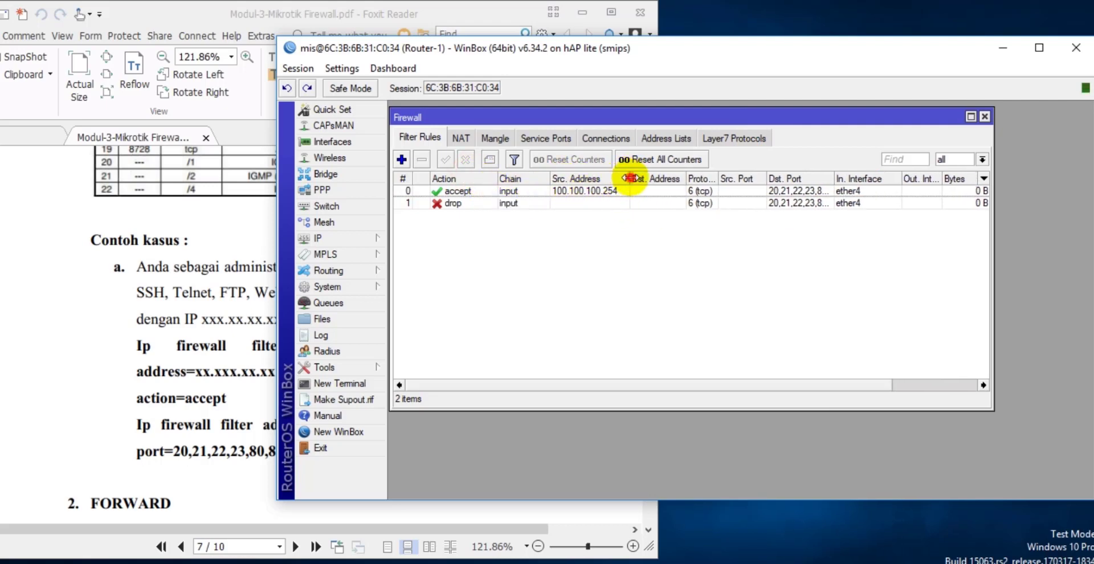
left_click_drag(627, 179, 622, 178)
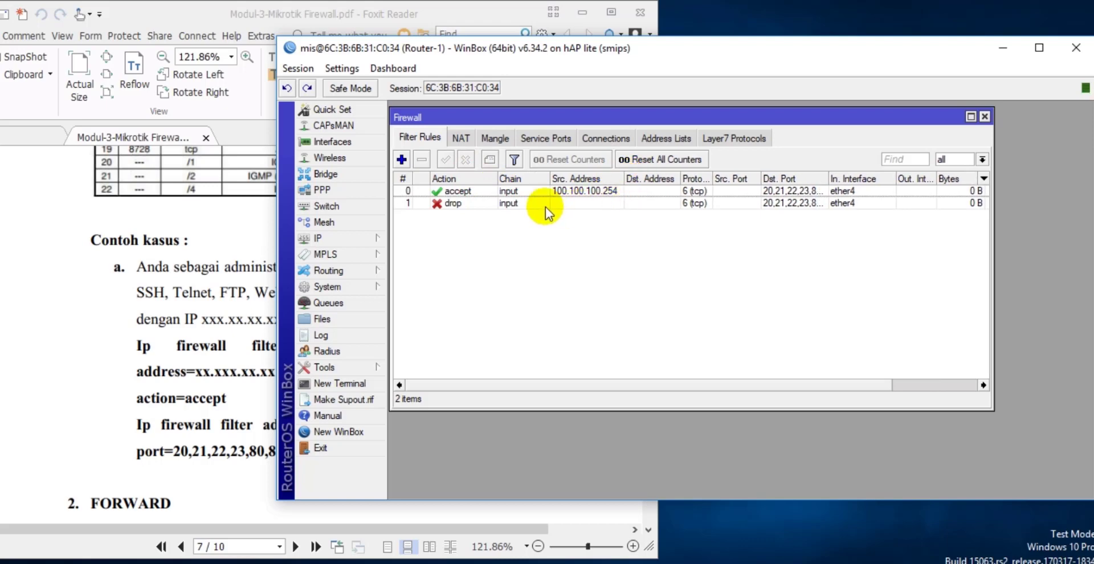
left_click(473, 205)
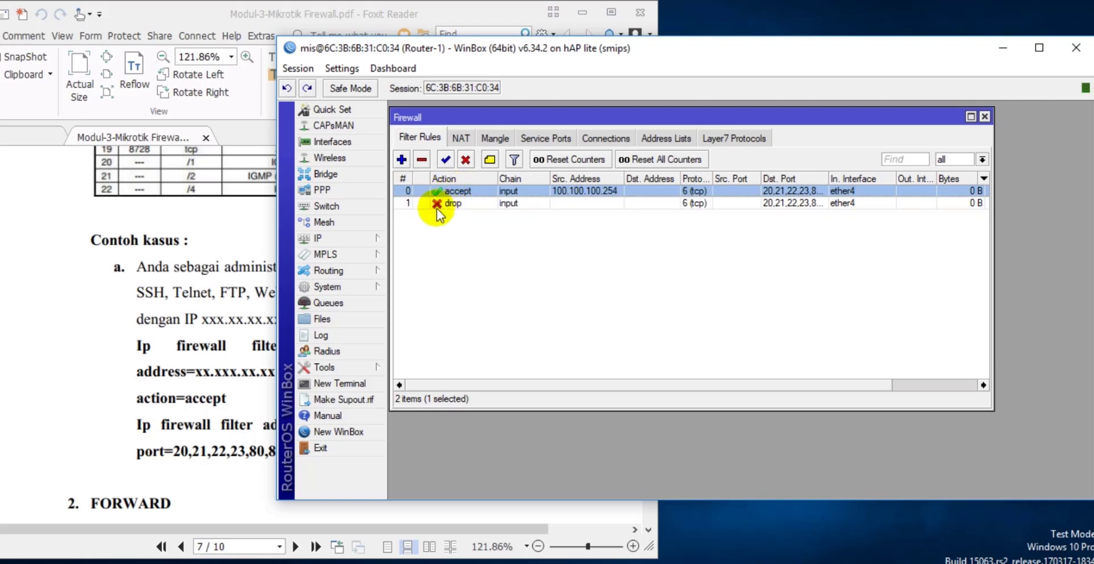
left_click(456, 203)
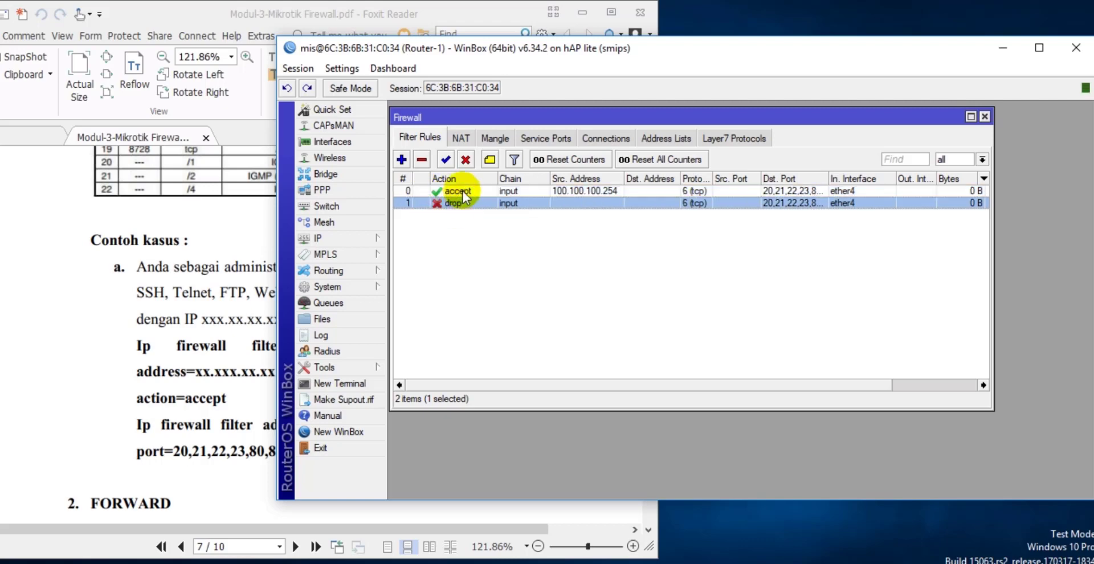
left_click(464, 194)
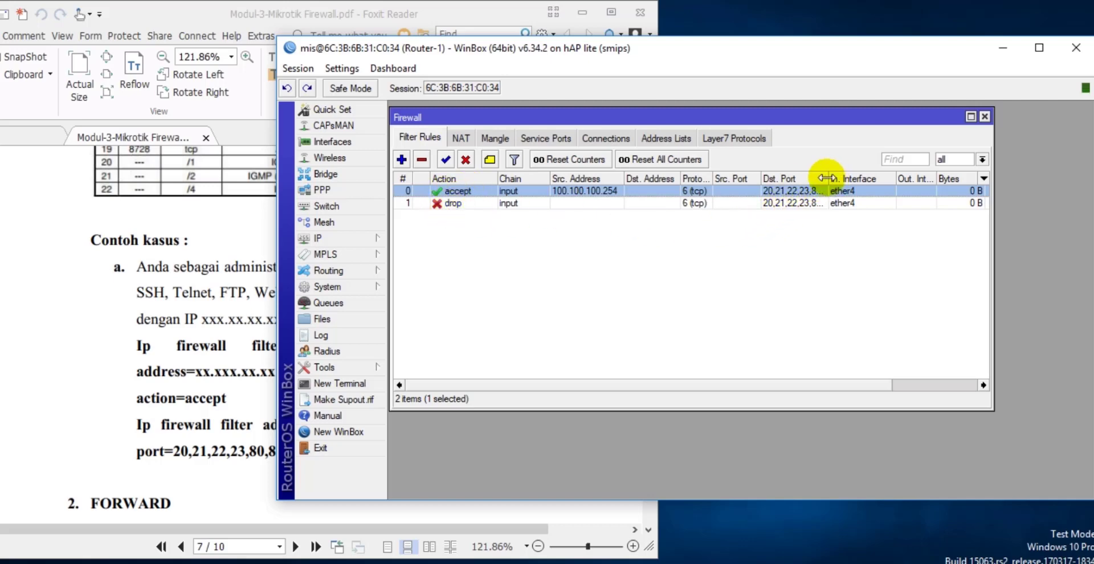
left_click_drag(827, 179, 859, 179)
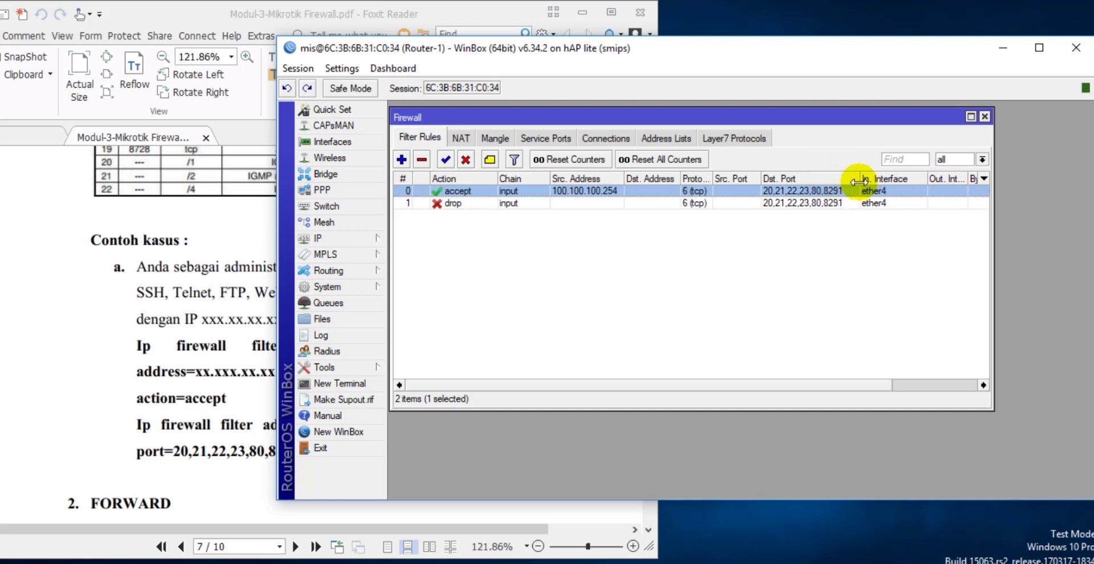
left_click_drag(462, 51, 395, 54)
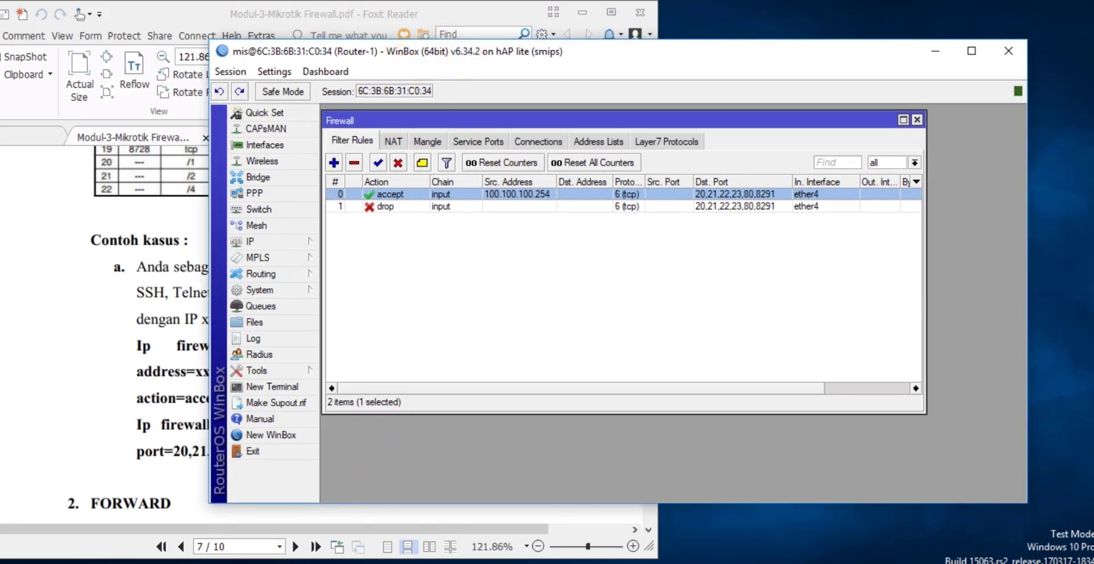
Step: Switch to Firefox on the admin PC and open the router's WebFig page at 100.100.100.1
left_click(154, 563)
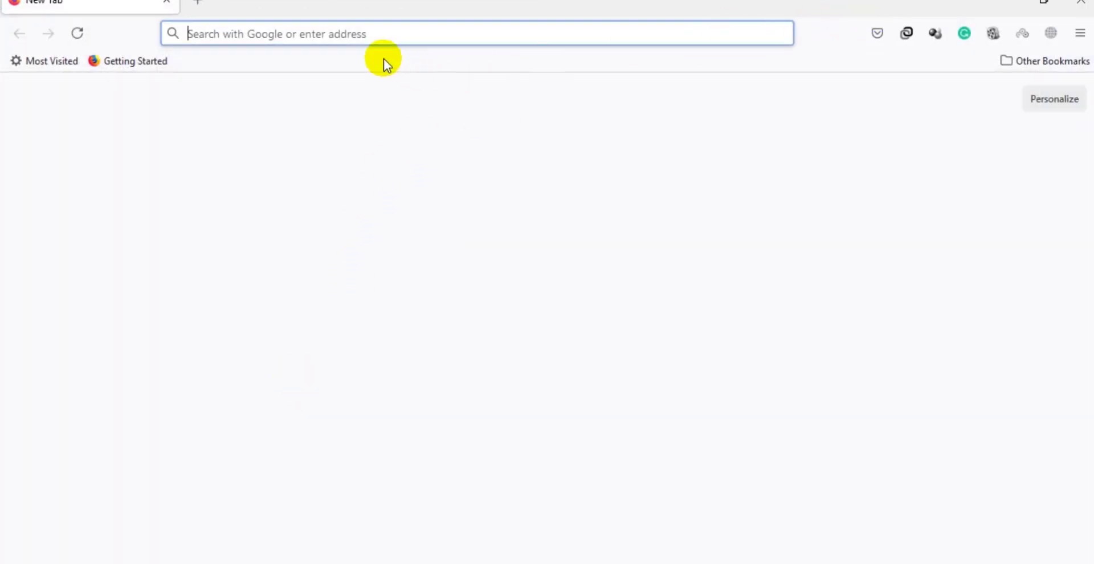
left_click(342, 35)
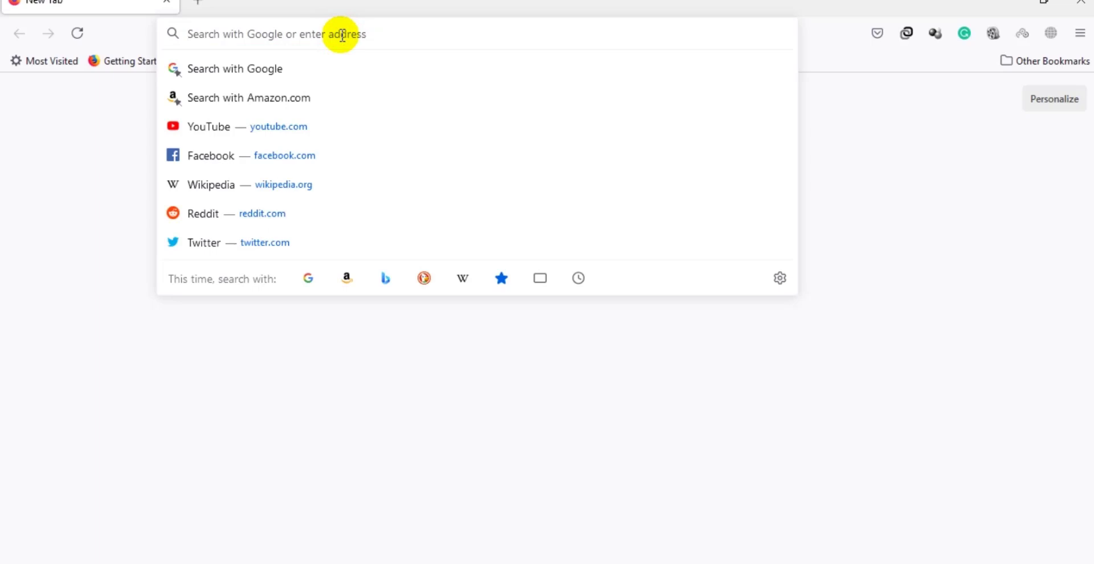
type("100.100")
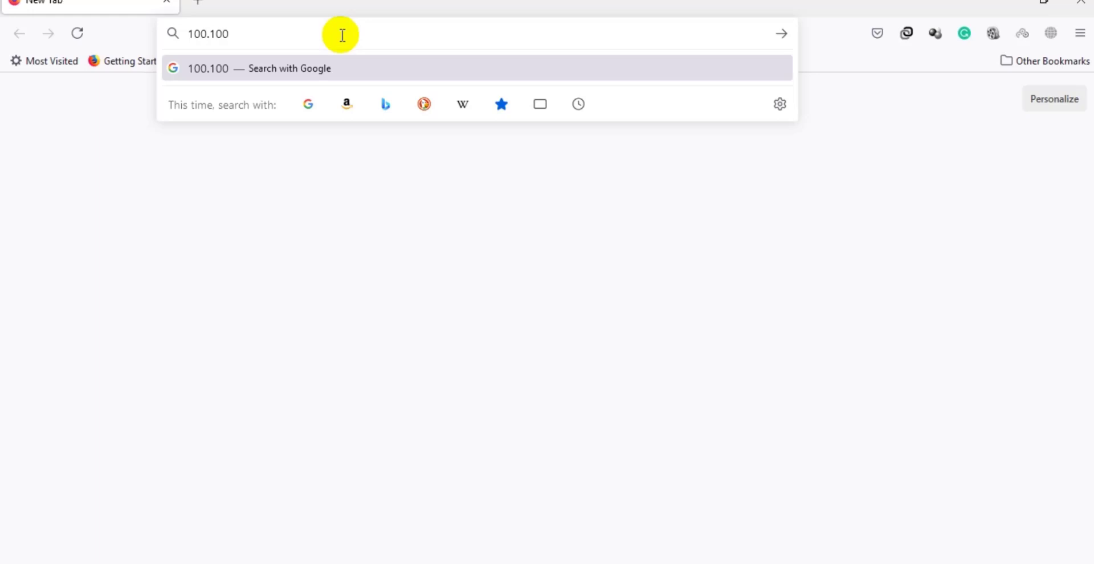
type(".10")
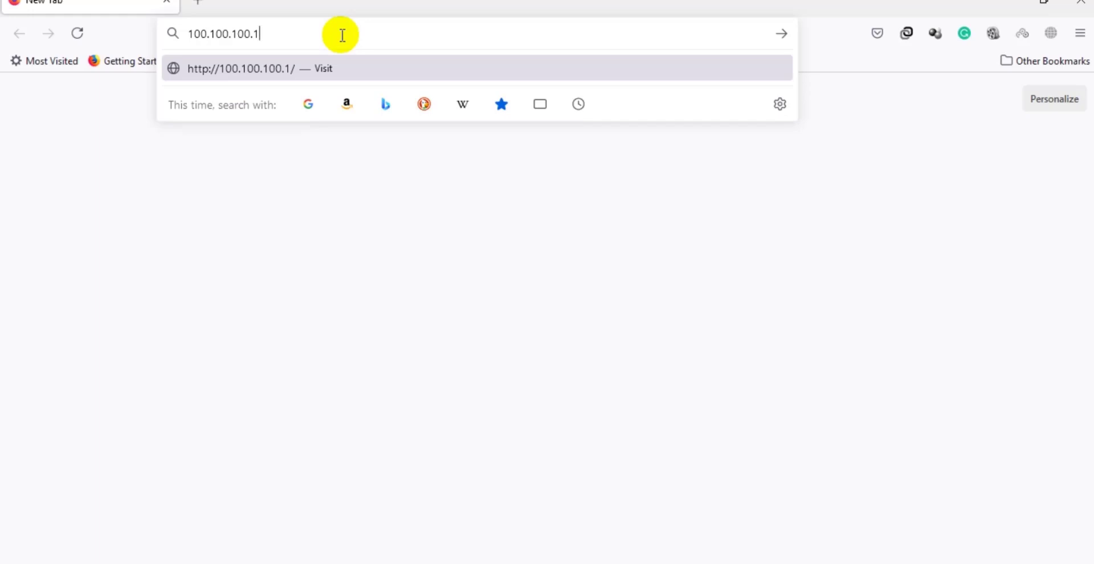
type("0.1")
key("Return")
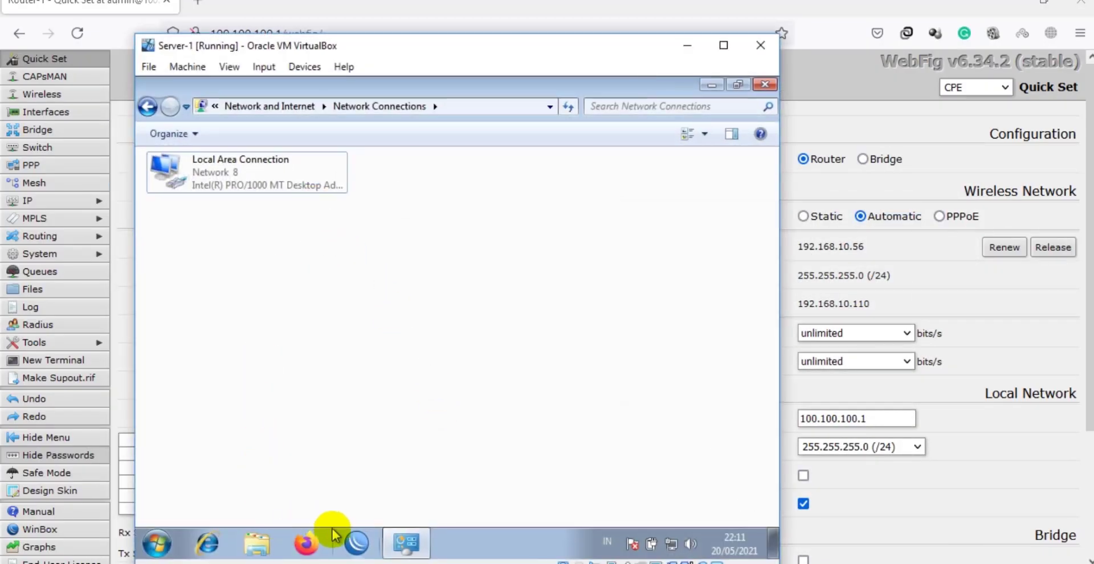
Step: Start Firefox in the Server-1 virtual machine and check the Local Area Connection's IPv4 address in its connection details
left_click(319, 543)
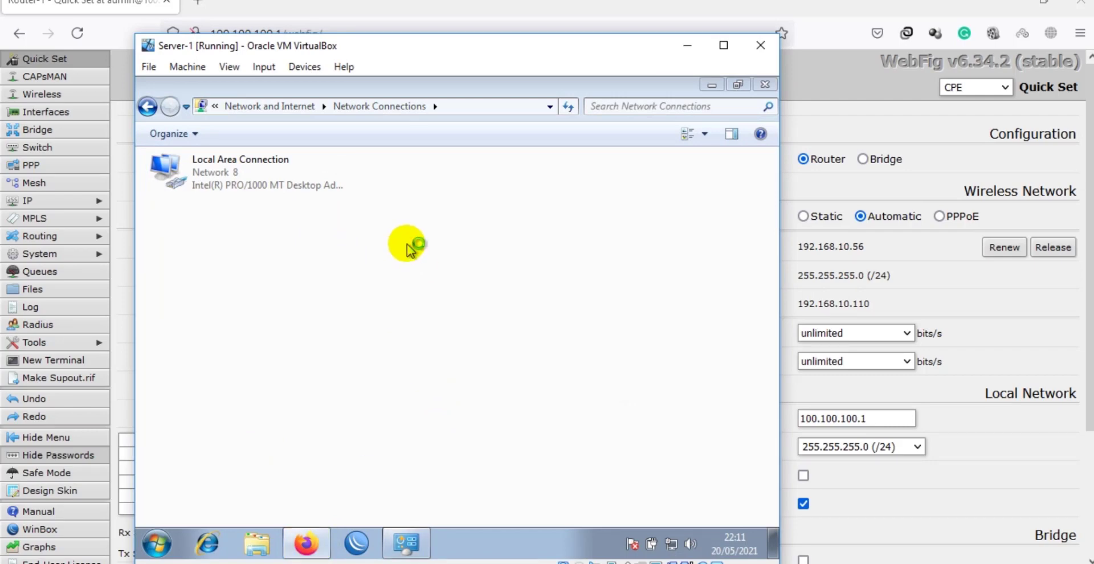
left_click(188, 163)
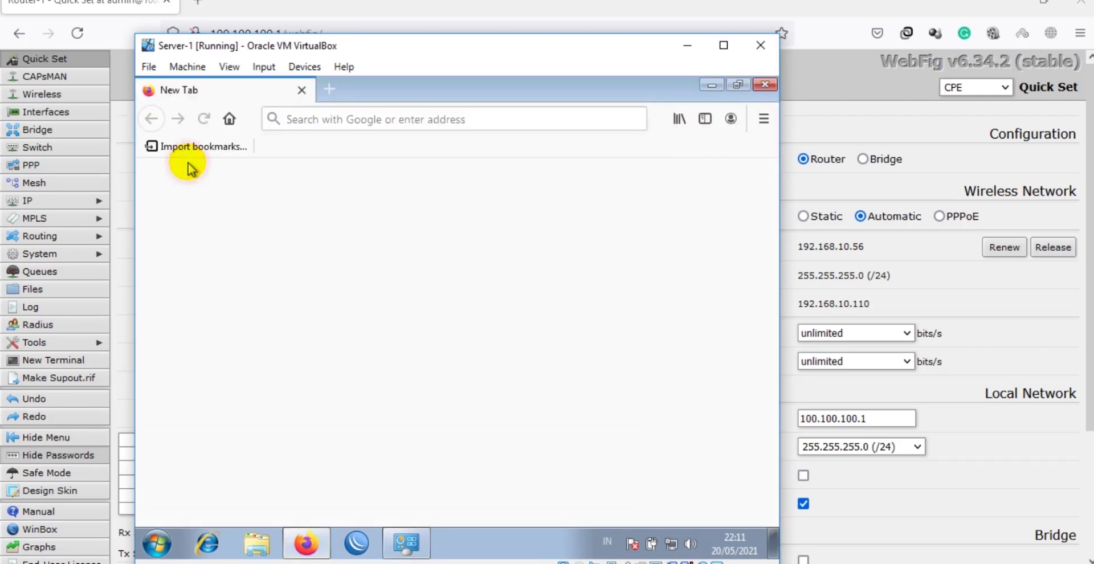
left_click(712, 83)
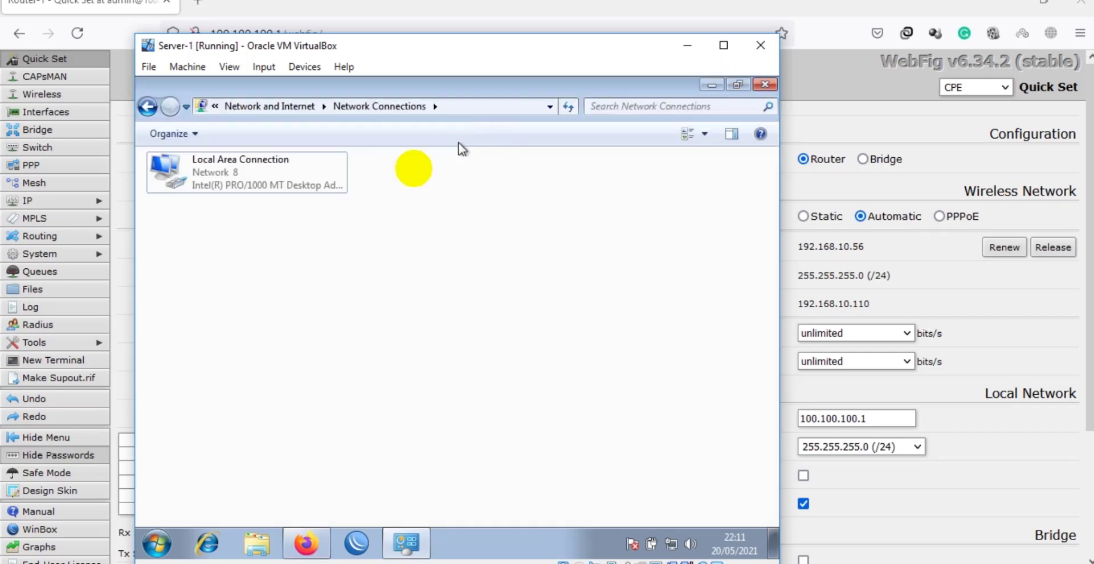
double_click(216, 178)
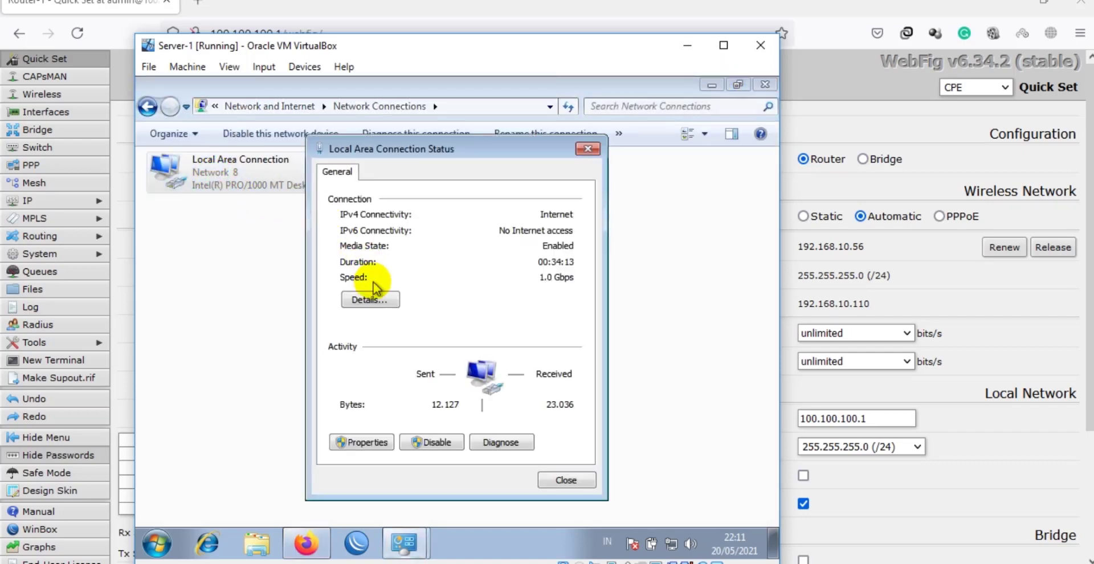
left_click(371, 300)
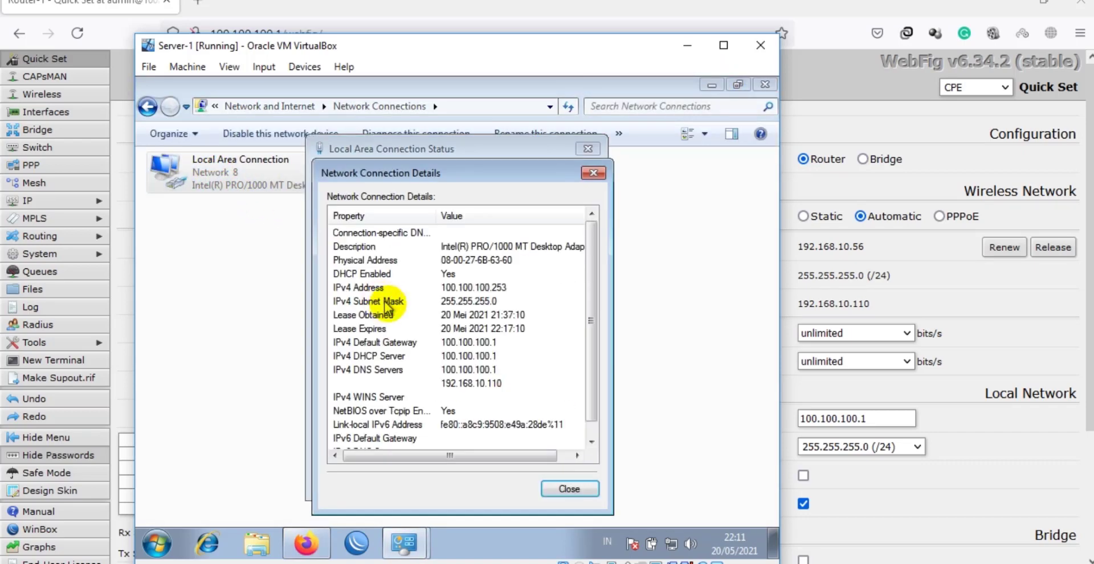
left_click(473, 288)
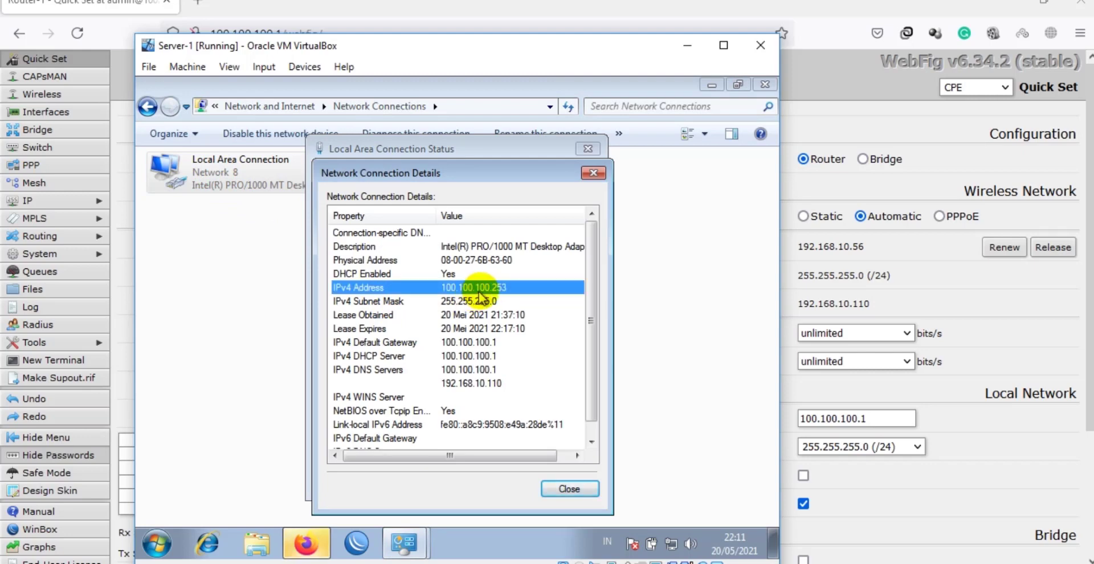
left_click(592, 173)
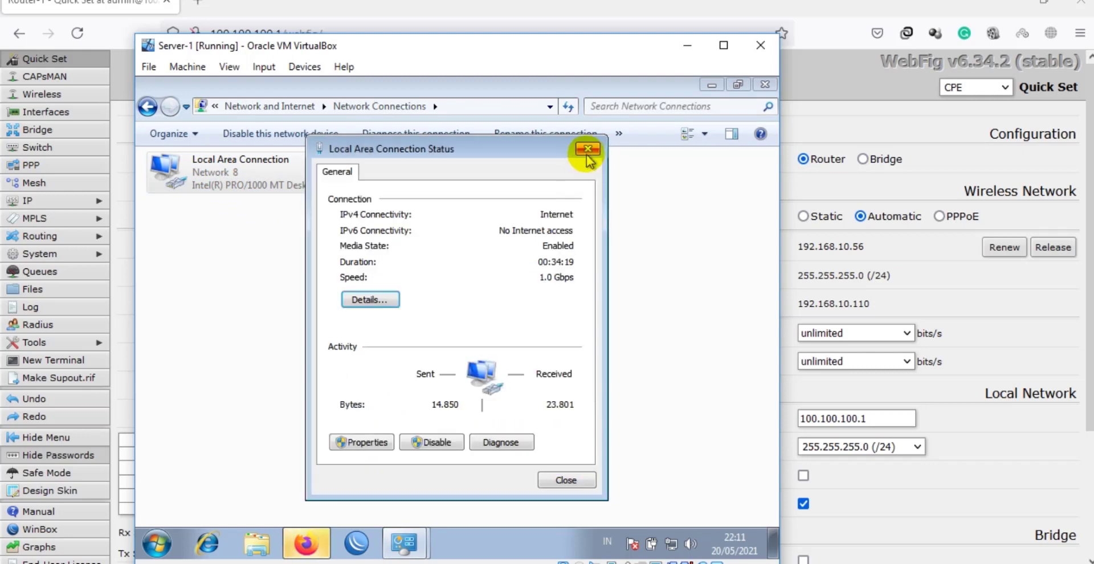
left_click(587, 149)
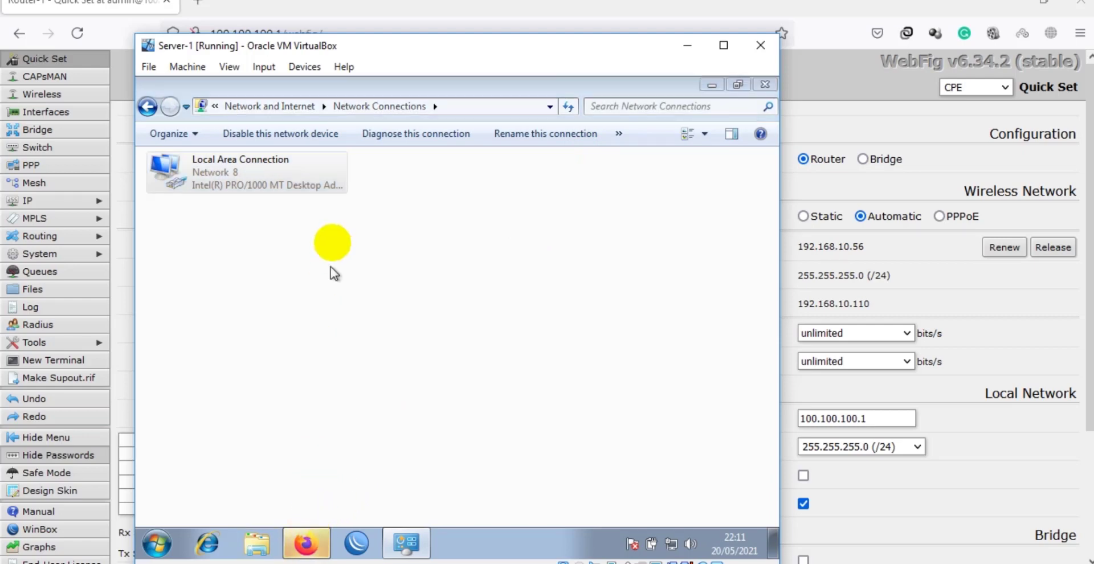
Step: In Server-1's Firefox, decline making it the default browser and try to open the router's WebFig page at 100.100.100.1
left_click(306, 541)
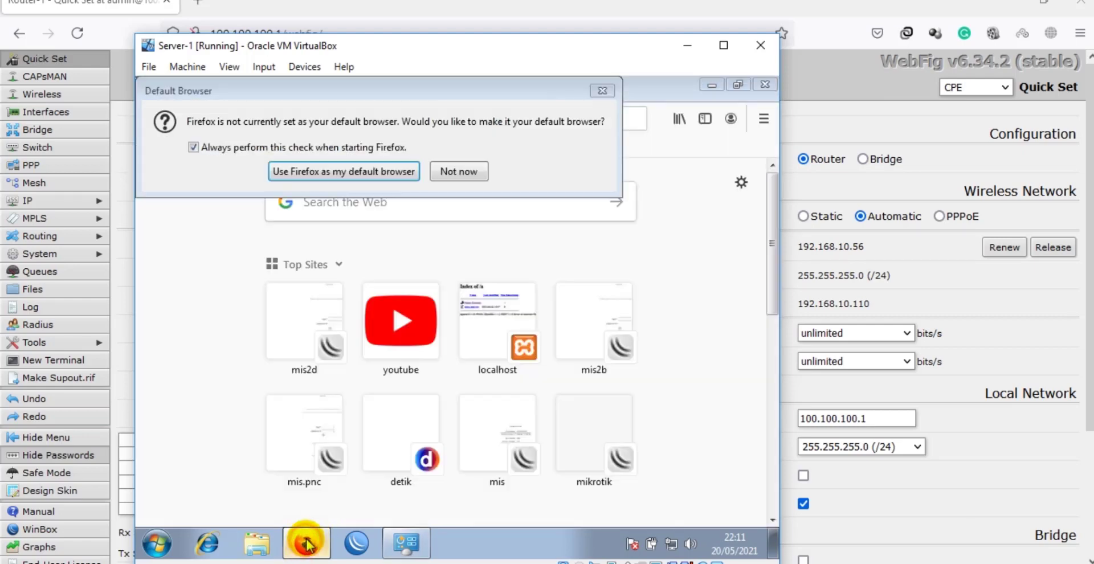
left_click(459, 171)
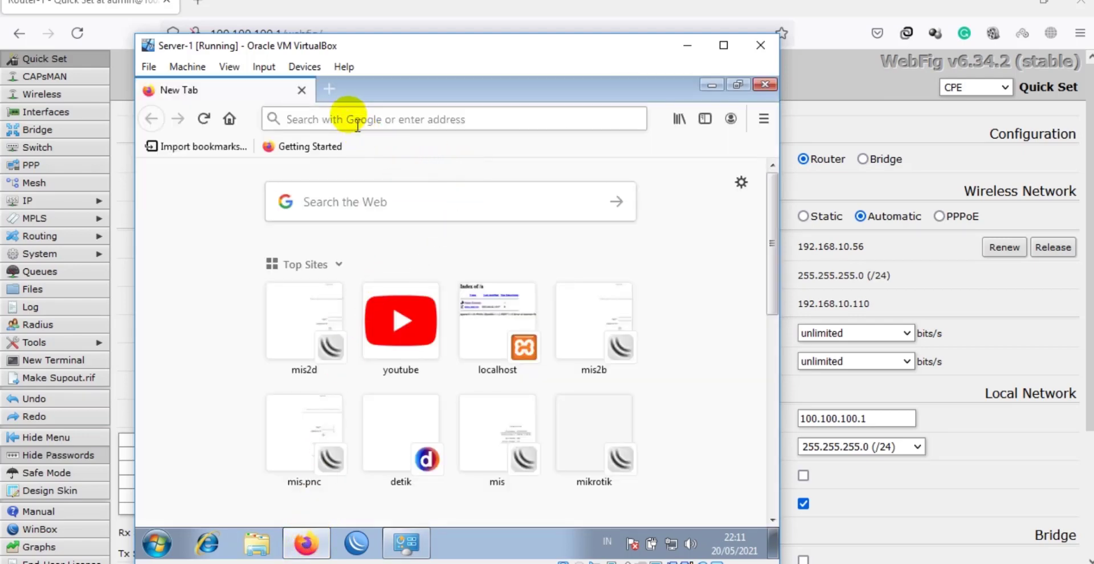
left_click(317, 122)
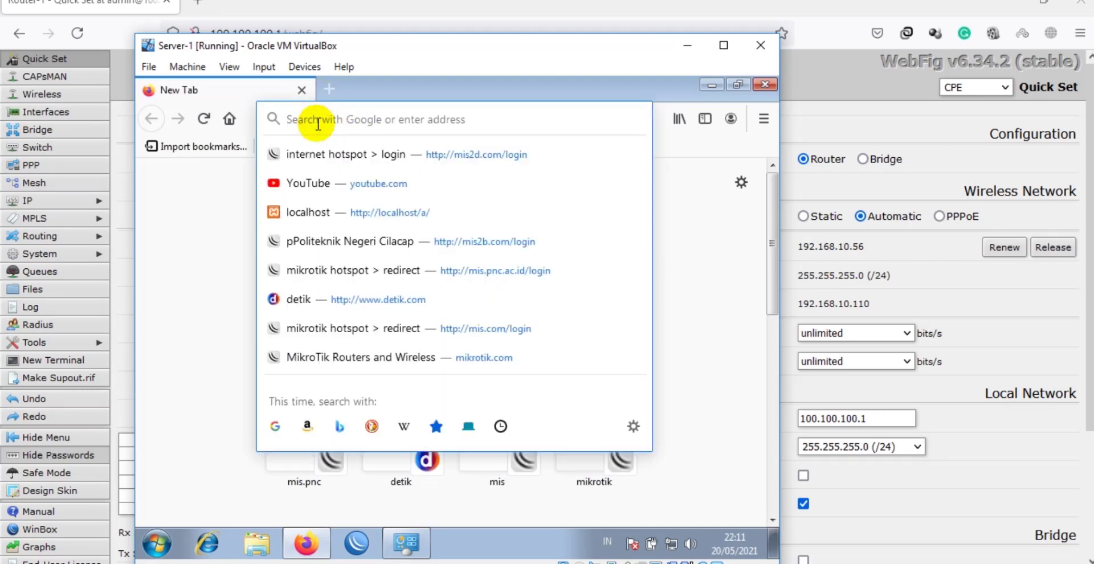
type("100.100.100.1")
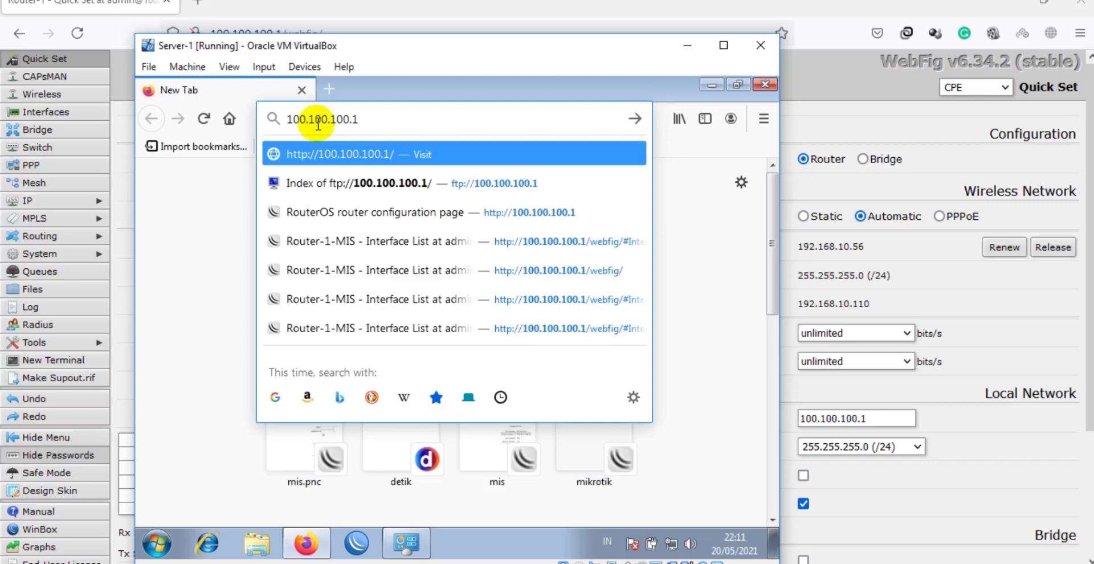
key("Return")
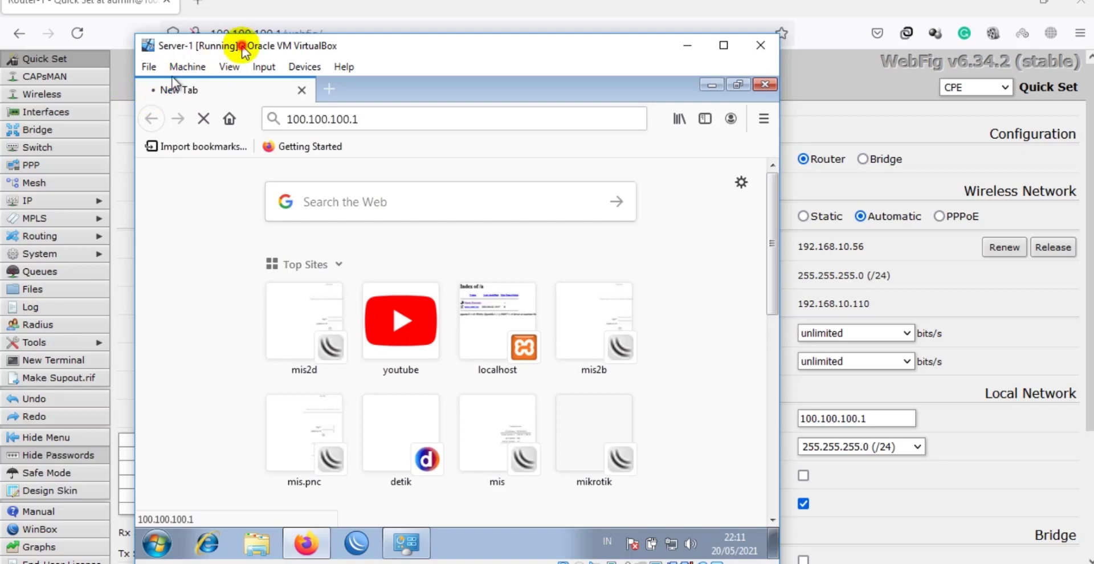
Step: Open WinBox in Server-1, pick the neighbor router 100.100.100.1, and try to connect as admin with an empty password
left_click_drag(251, 43, 357, 61)
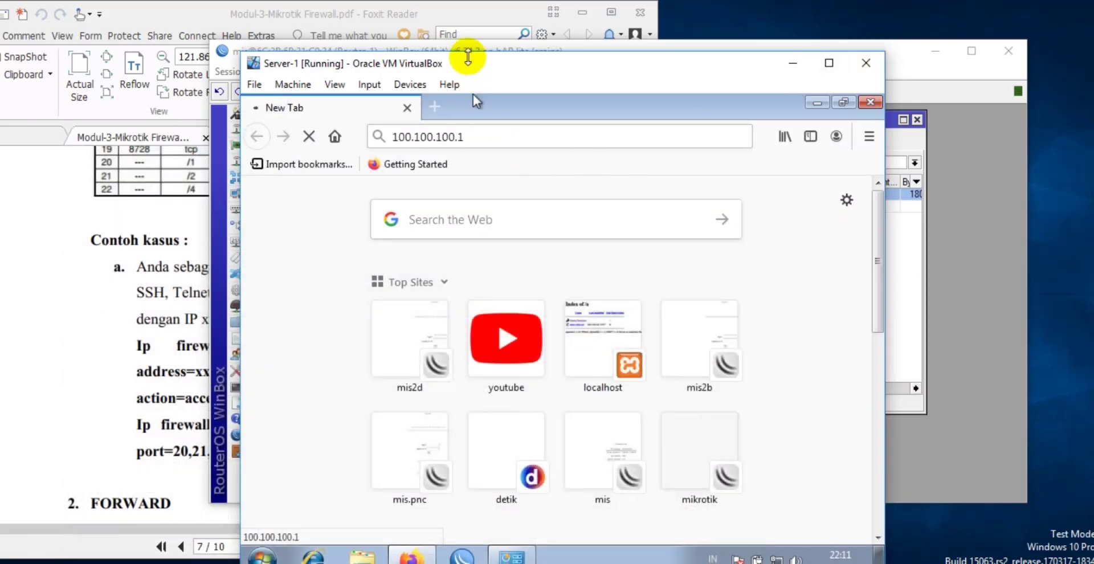
left_click_drag(471, 53, 570, 66)
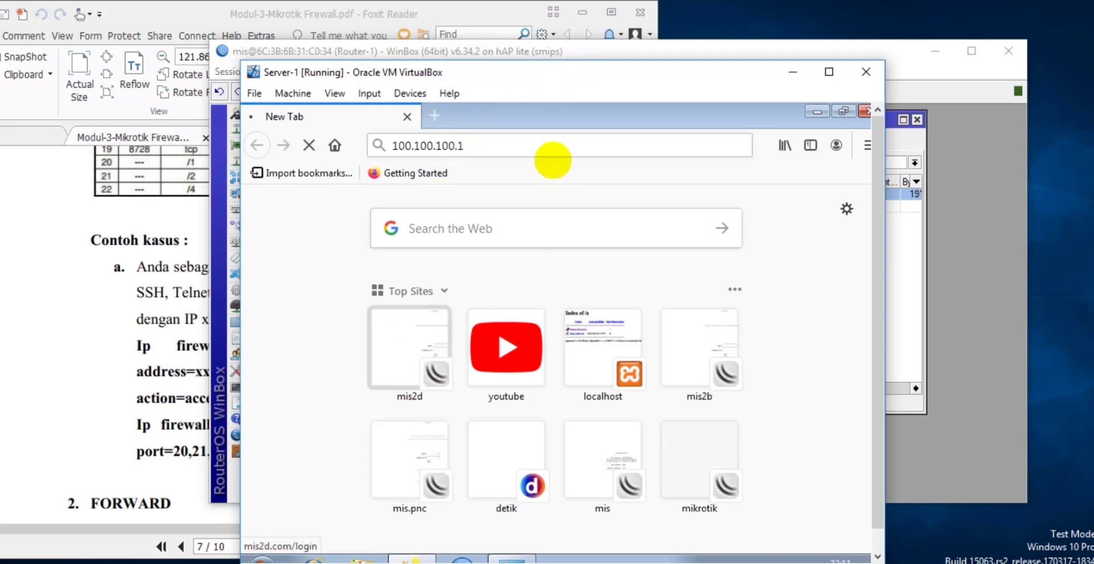
left_click_drag(500, 66, 476, 3)
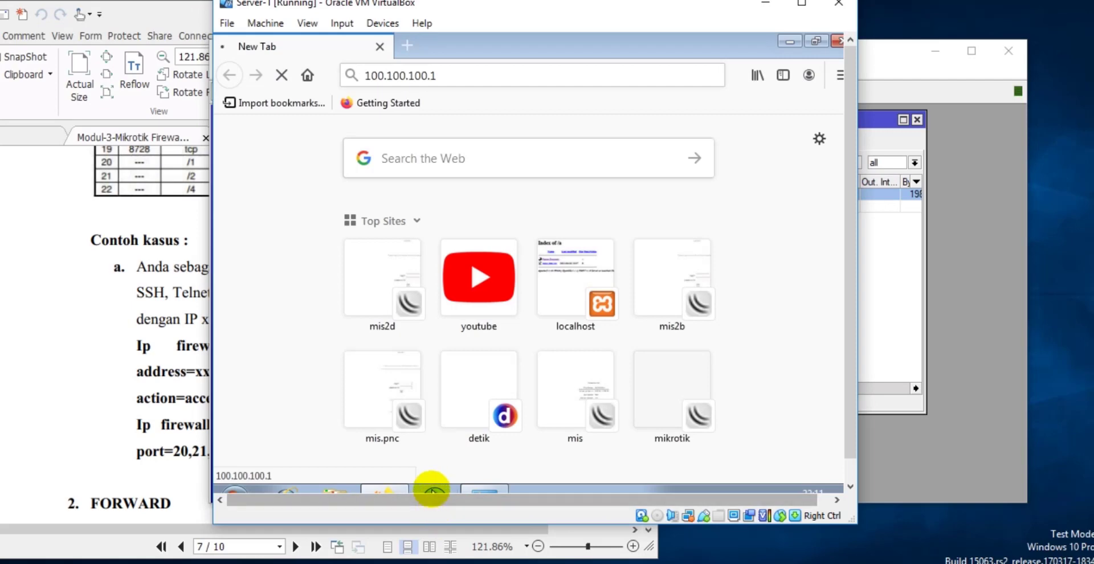
left_click(432, 487)
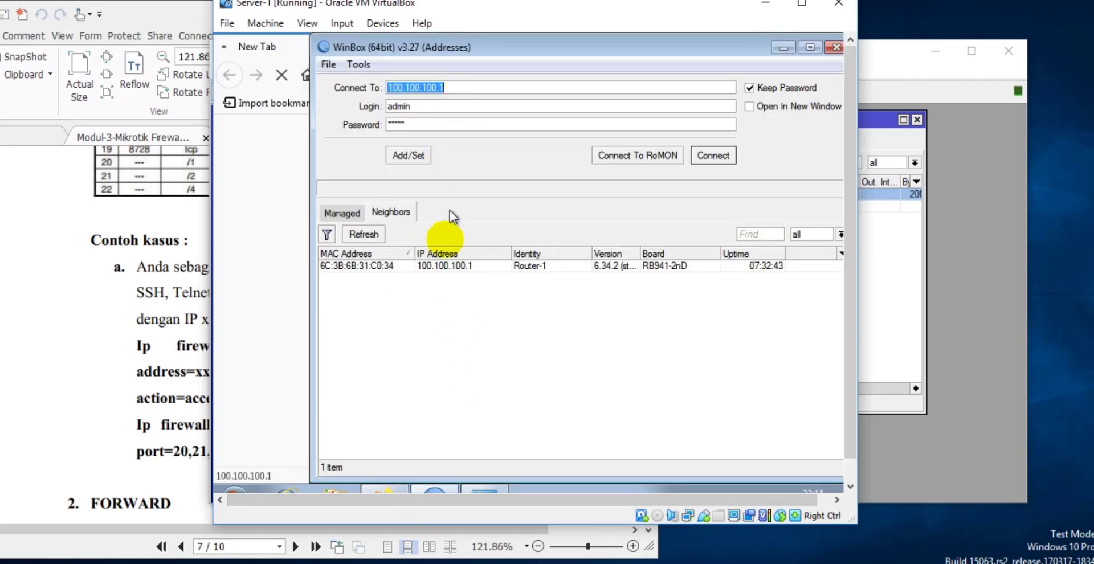
left_click(439, 266)
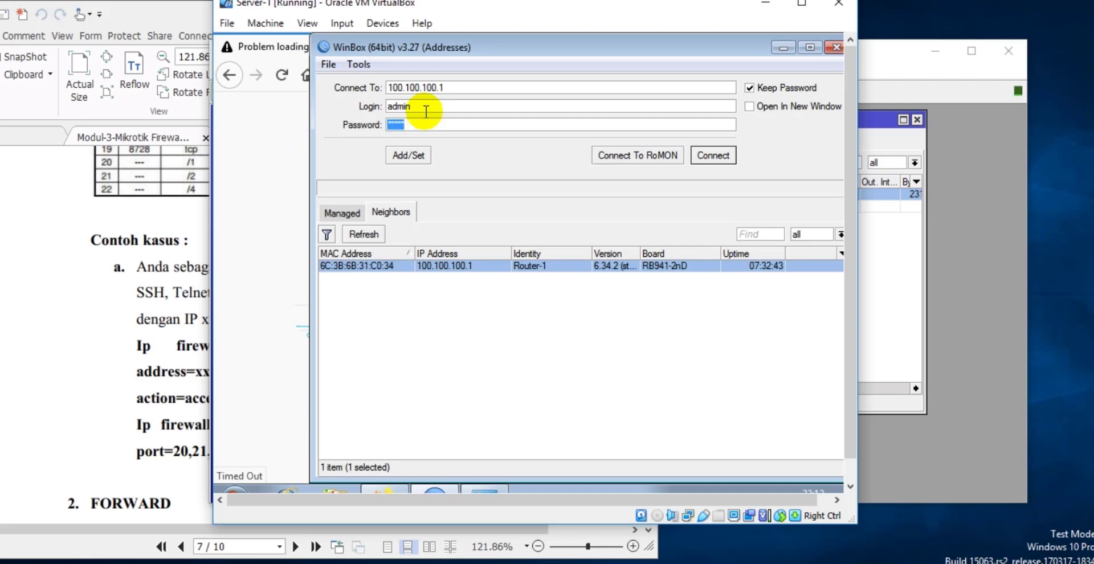
left_click_drag(425, 111, 280, 131)
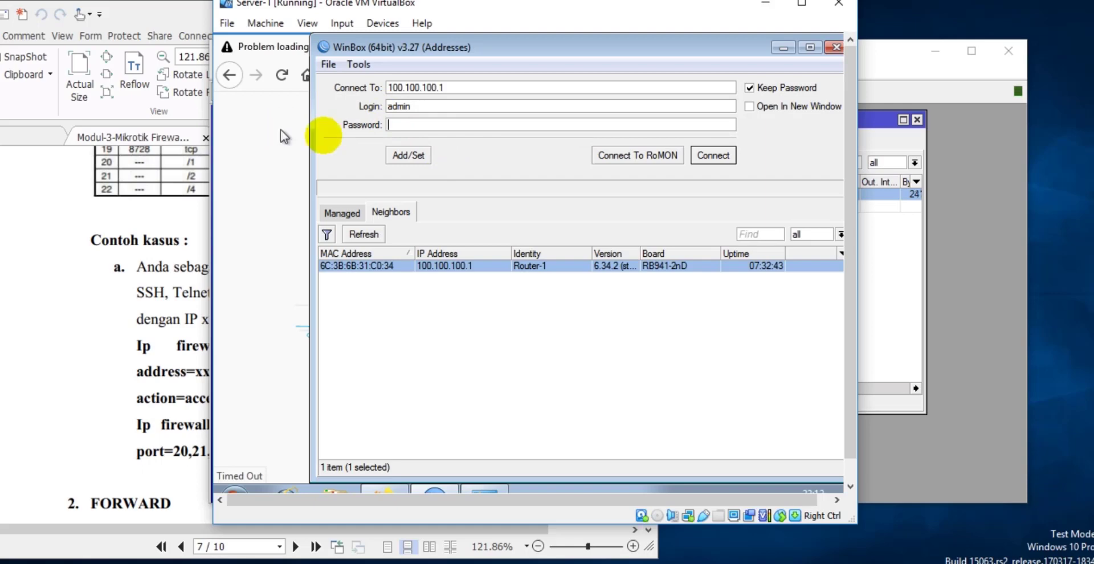
left_click(718, 155)
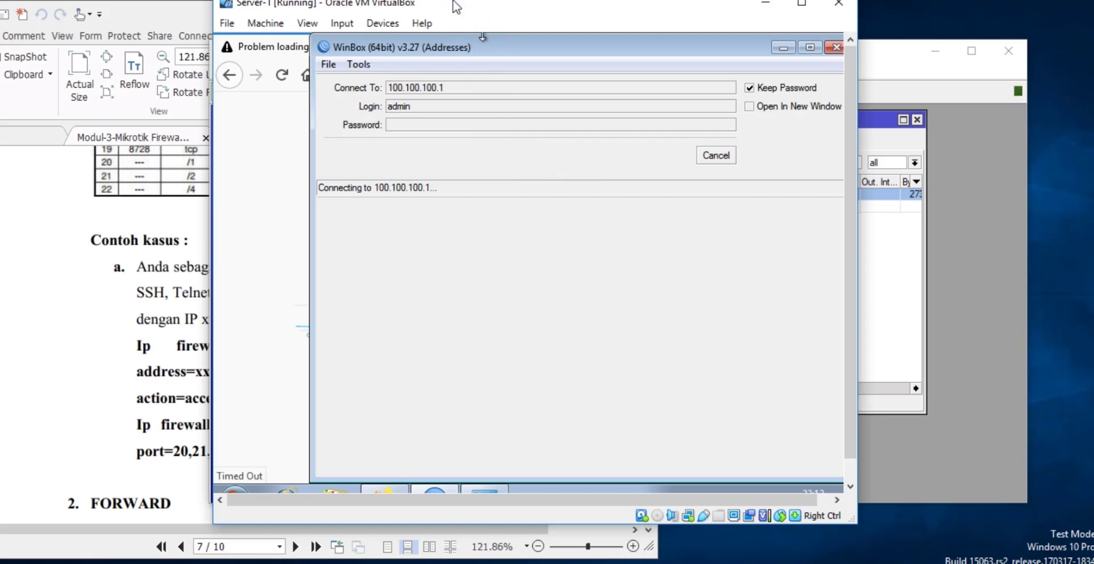
Step: Check the Bytes and Packets counters of the accept and drop rules, and return to Server-1's WinBox to see the connection attempt
left_click_drag(444, 52, 494, 131)
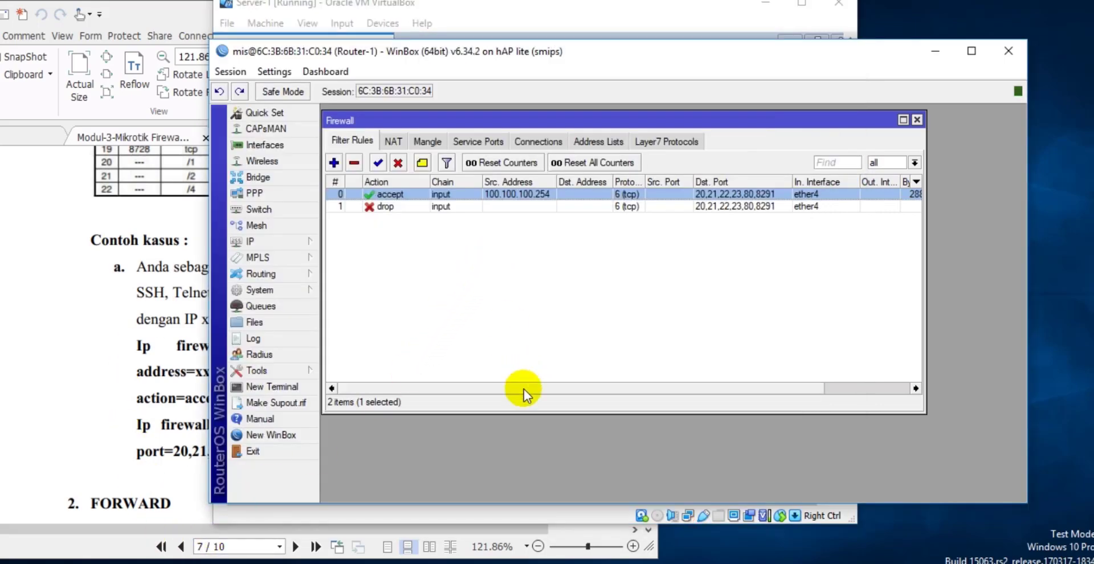
left_click_drag(524, 388, 665, 388)
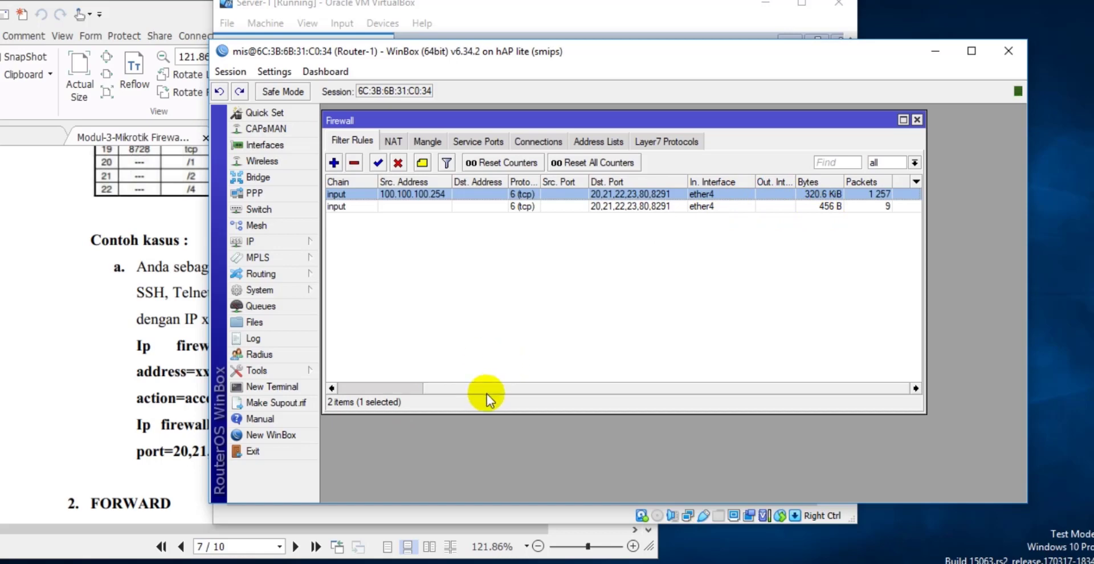
left_click_drag(486, 394, 362, 406)
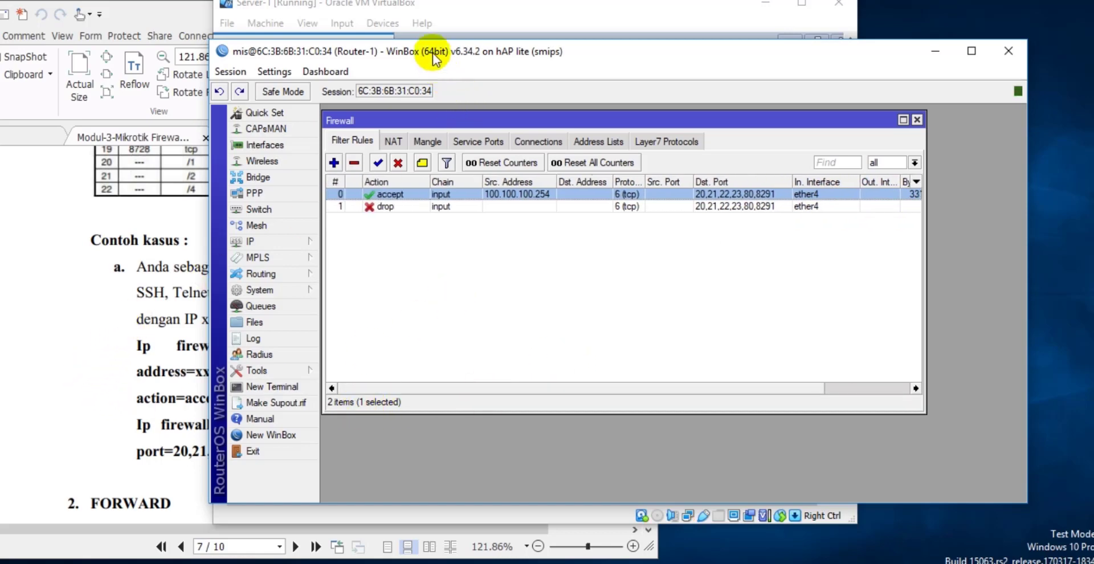
left_click_drag(425, 6, 499, 28)
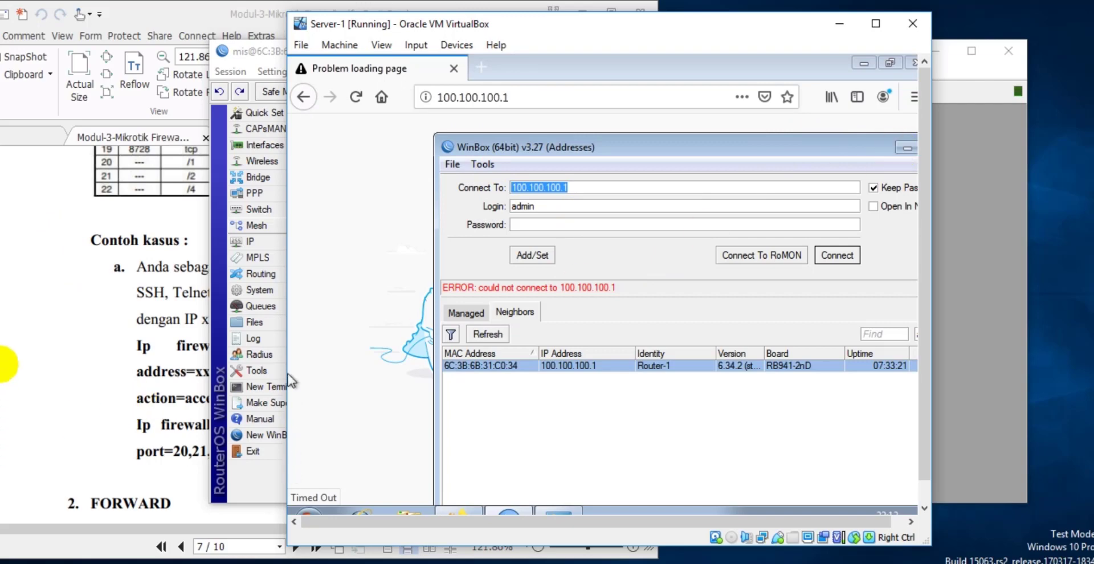
Step: Switch to the Modul-3-Mikrotik Firewall PDF in Foxit Reader, widen its window and review the input-chain example on page 7
left_click(76, 321)
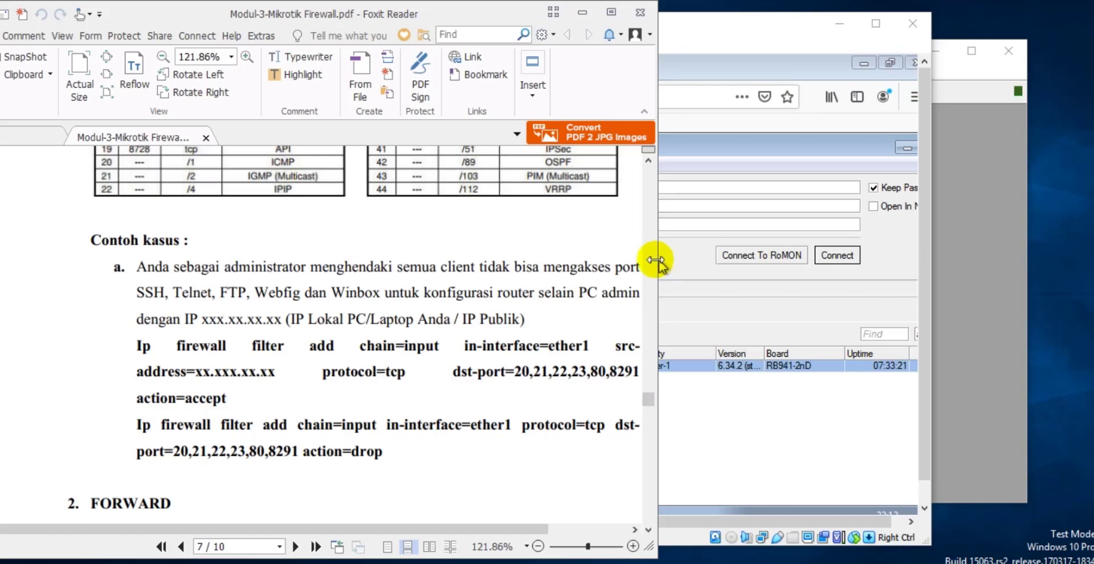
scroll(655, 260, "up", 5)
left_click_drag(654, 262, 1058, 274)
scroll(514, 317, "down", 10)
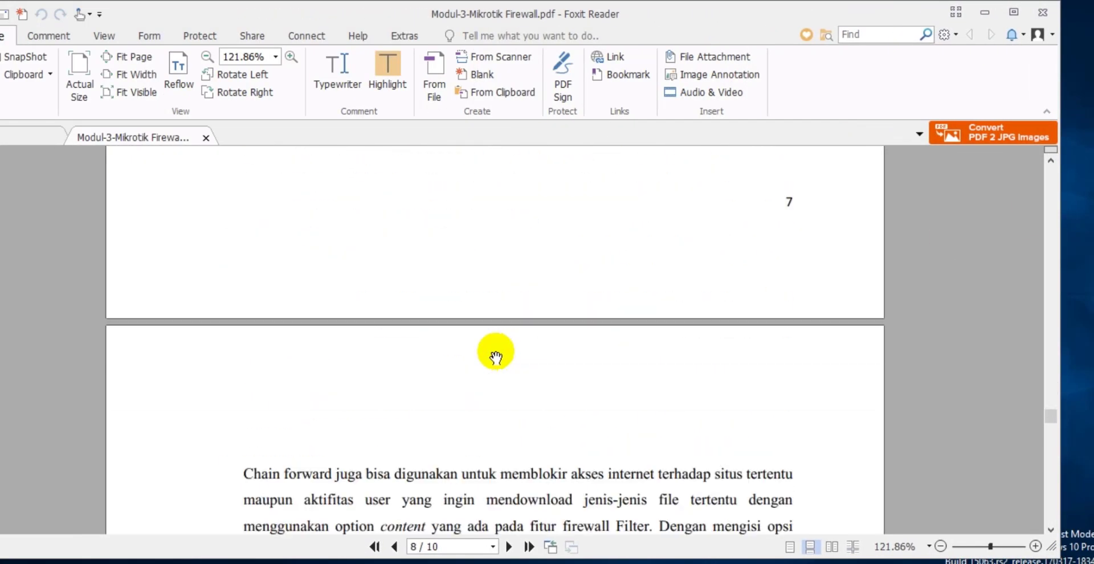
scroll(496, 357, "up", 4)
scroll(497, 342, "up", 4)
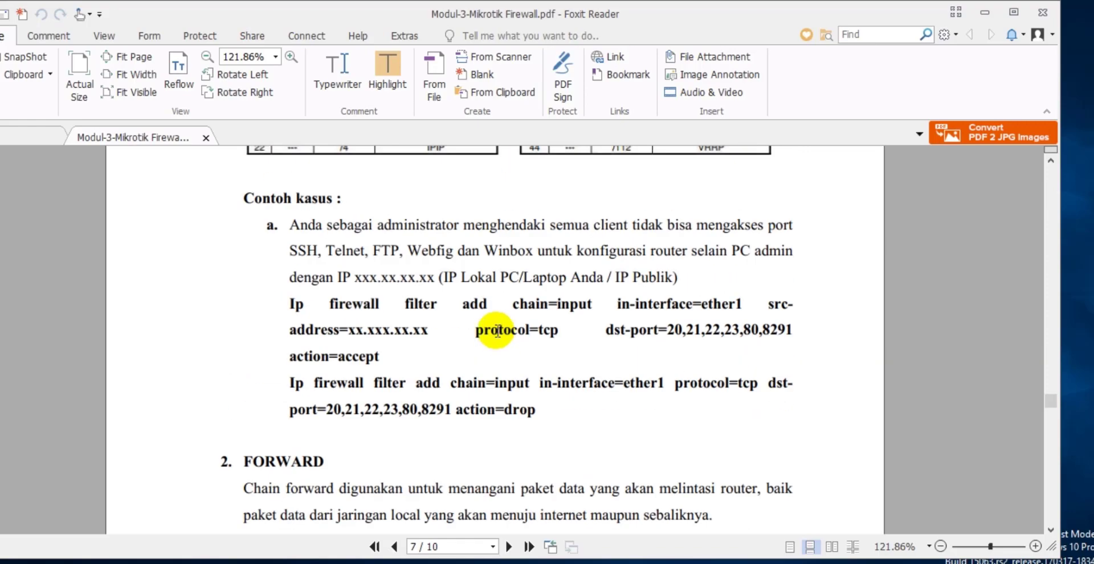
scroll(479, 319, "down", 2)
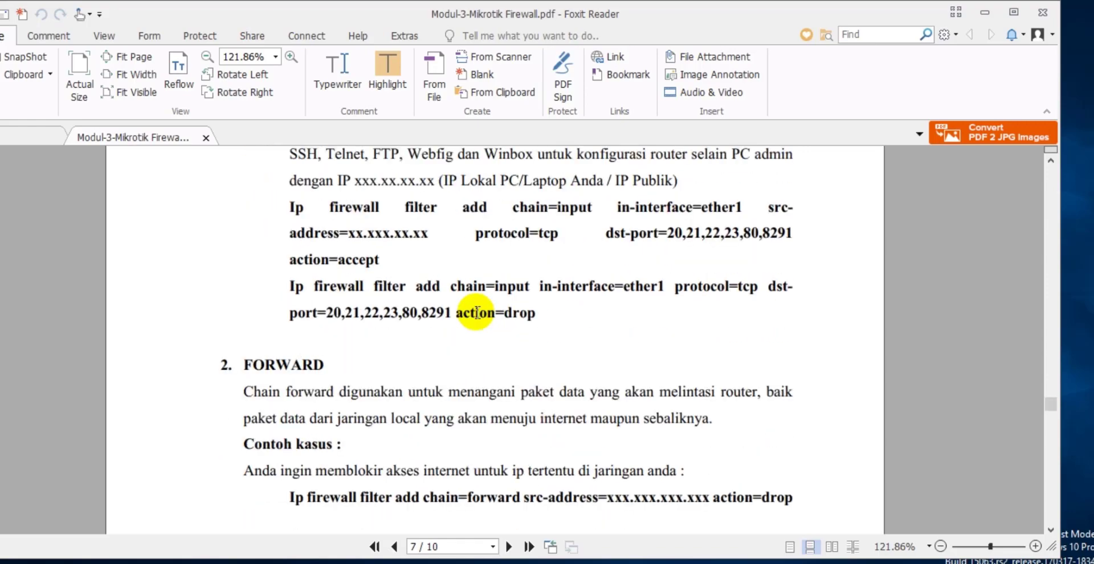
scroll(391, 330, "up", 1)
scroll(383, 335, "down", 2)
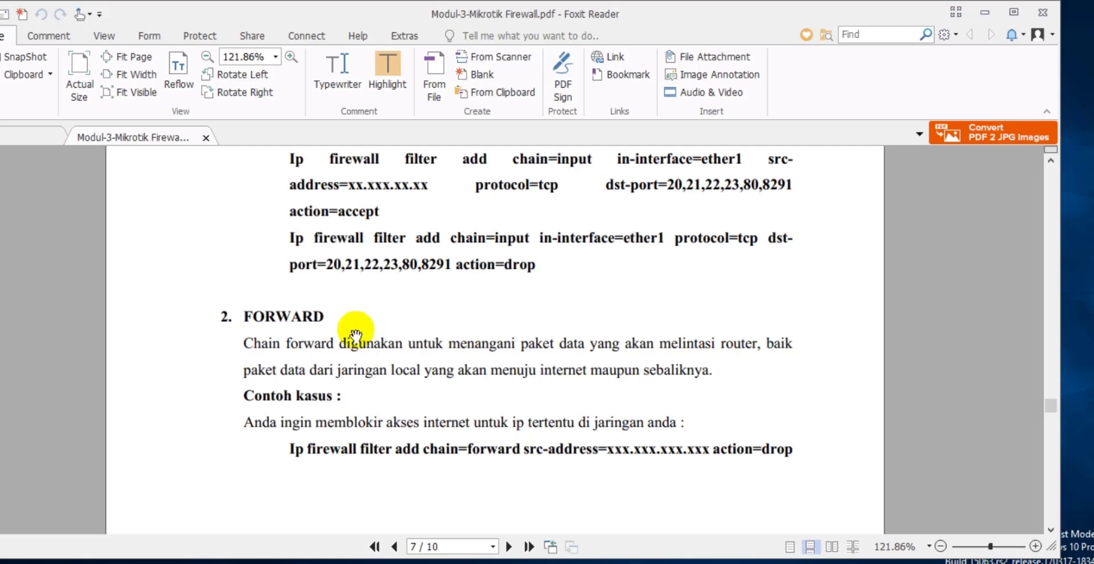
scroll(355, 335, "down", 1)
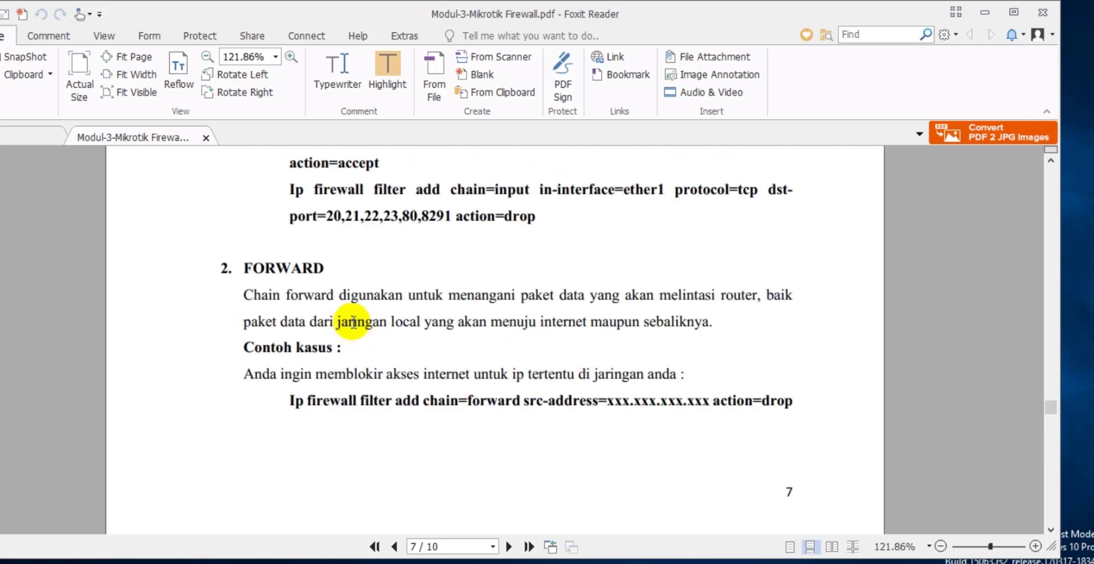
scroll(354, 323, "down", 1)
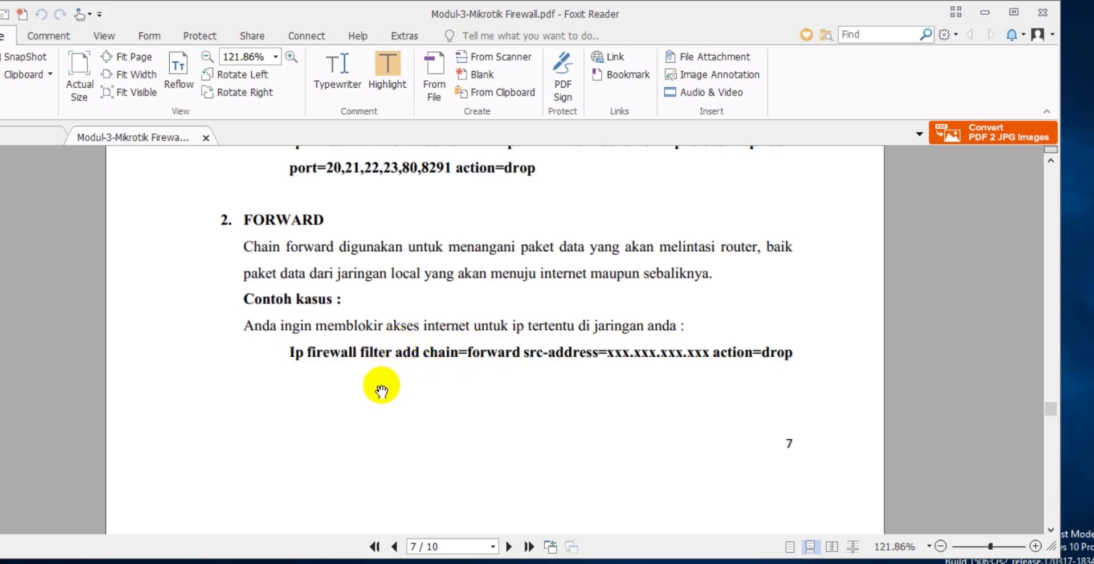
scroll(378, 384, "down", 1)
scroll(382, 374, "up", 3)
scroll(383, 375, "up", 3)
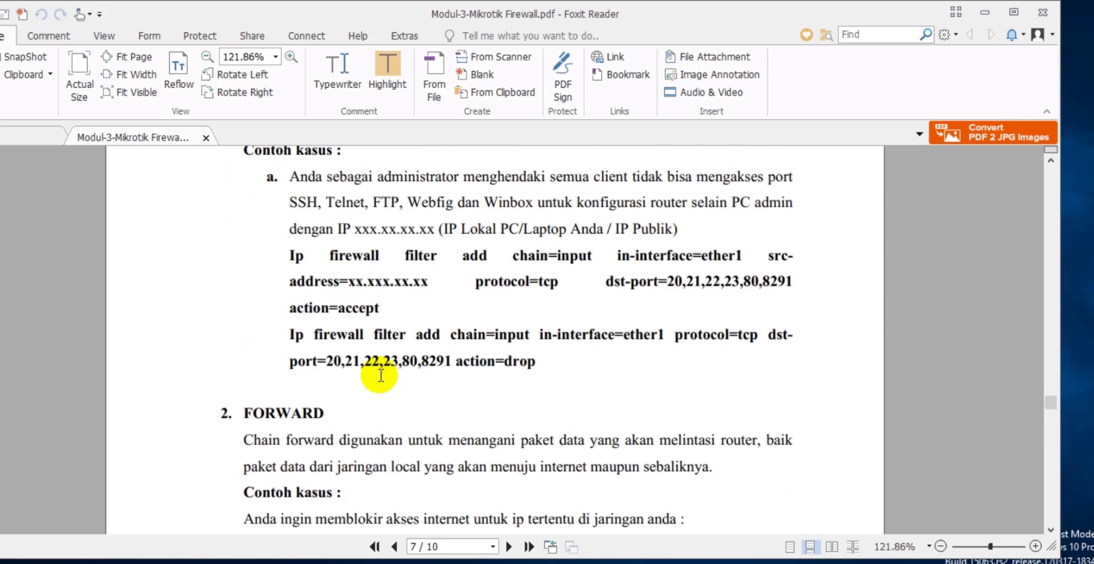
Step: Read the FORWARD chain section on page 7 and its example command for blocking internet access from a specific IP
scroll(380, 373, "down", 2)
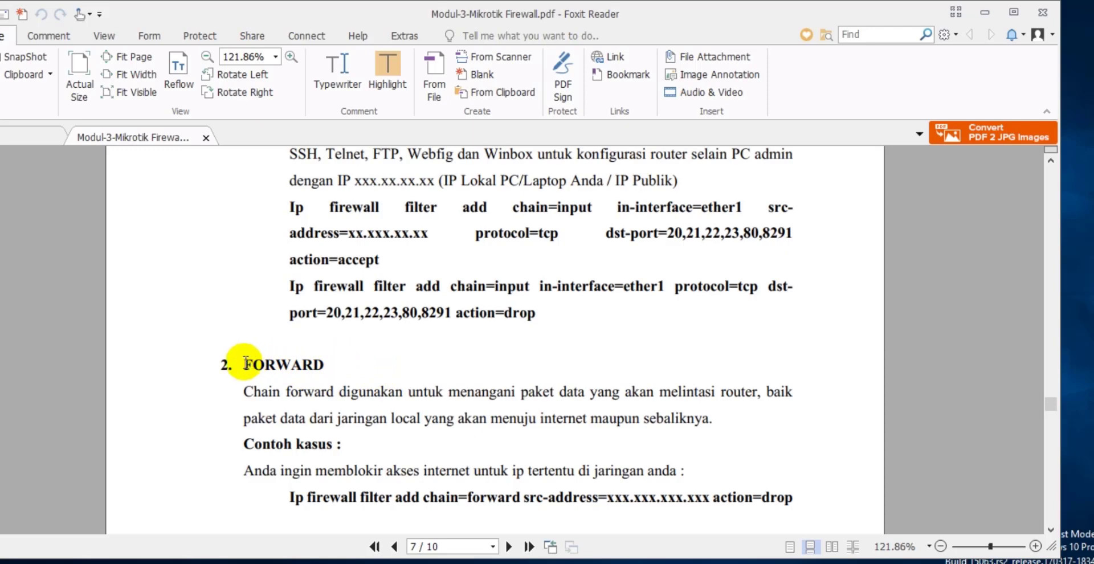
scroll(245, 363, "down", 1)
scroll(245, 363, "down", 1)
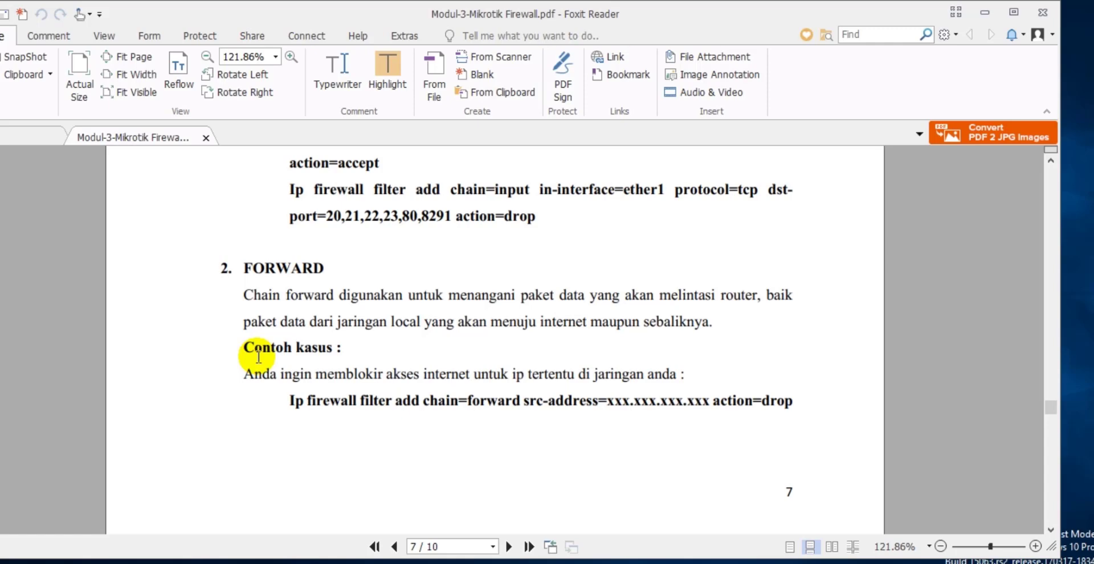
scroll(258, 358, "down", 1)
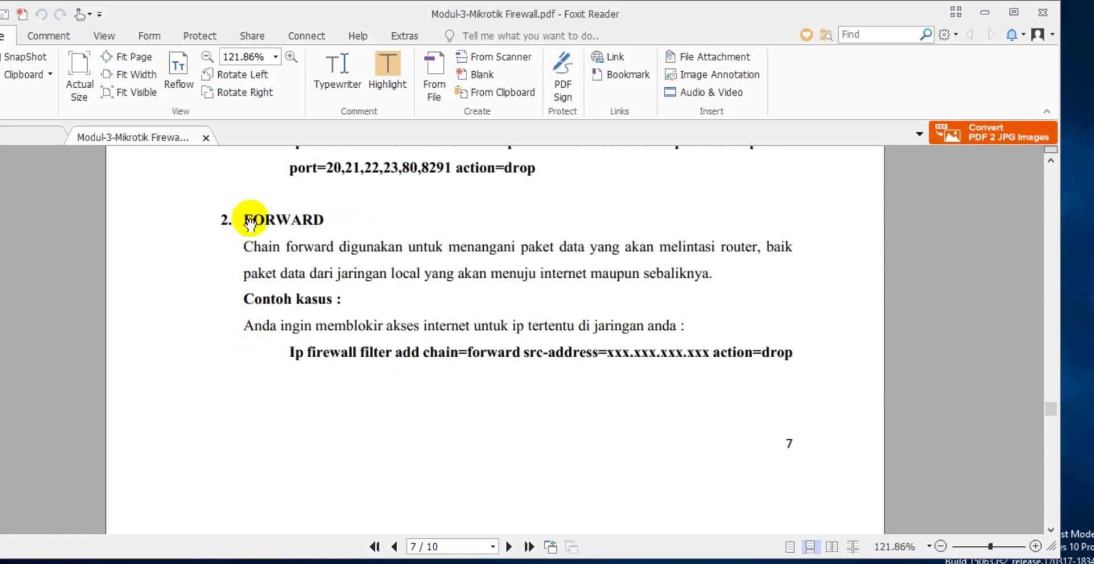
left_click_drag(239, 220, 251, 219)
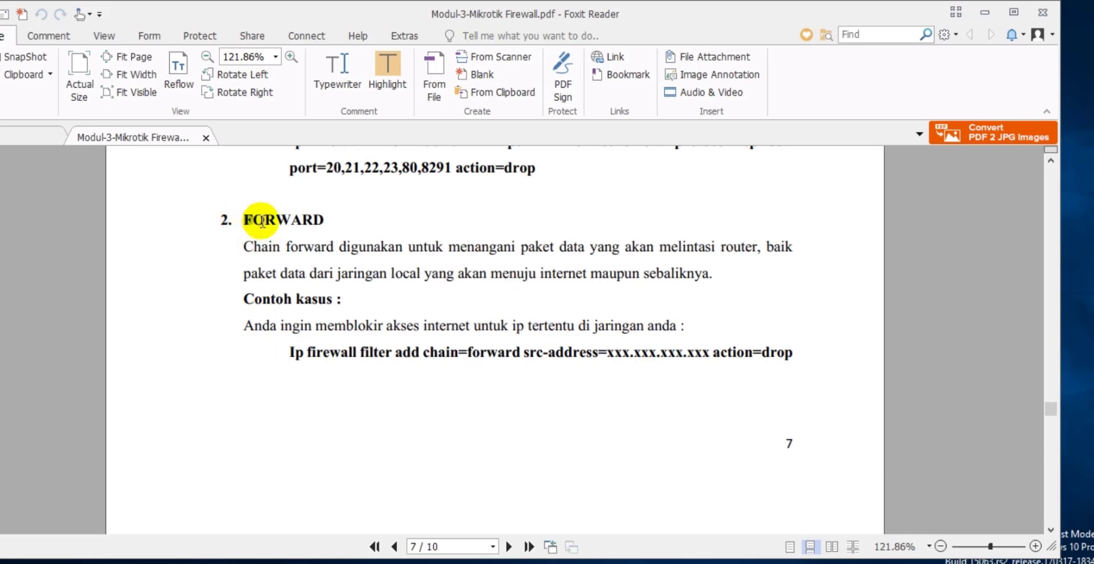
left_click(320, 217)
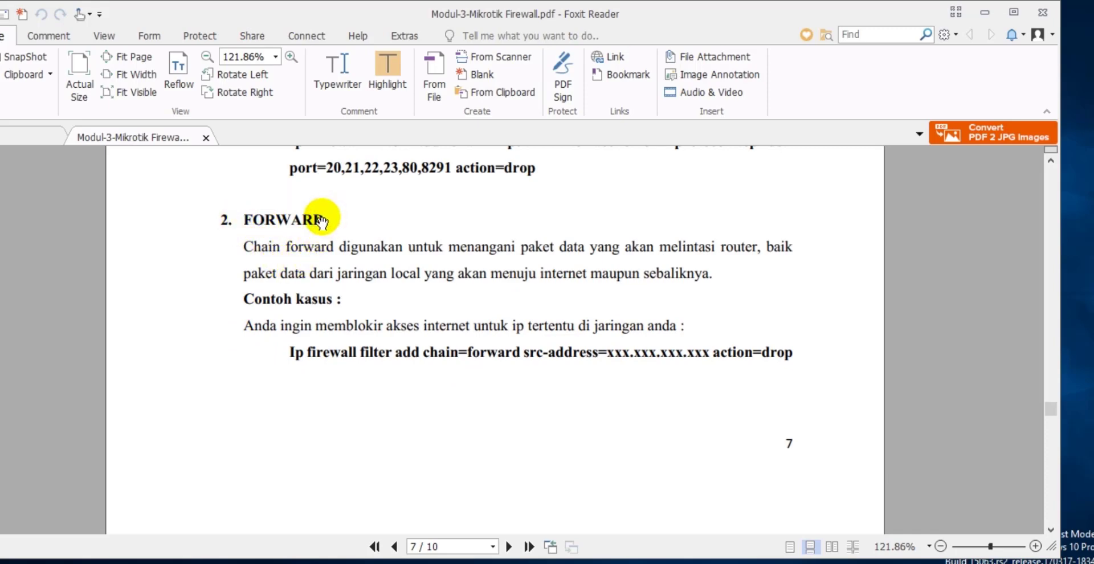
left_click_drag(317, 216, 241, 246)
scroll(325, 337, "down", 1)
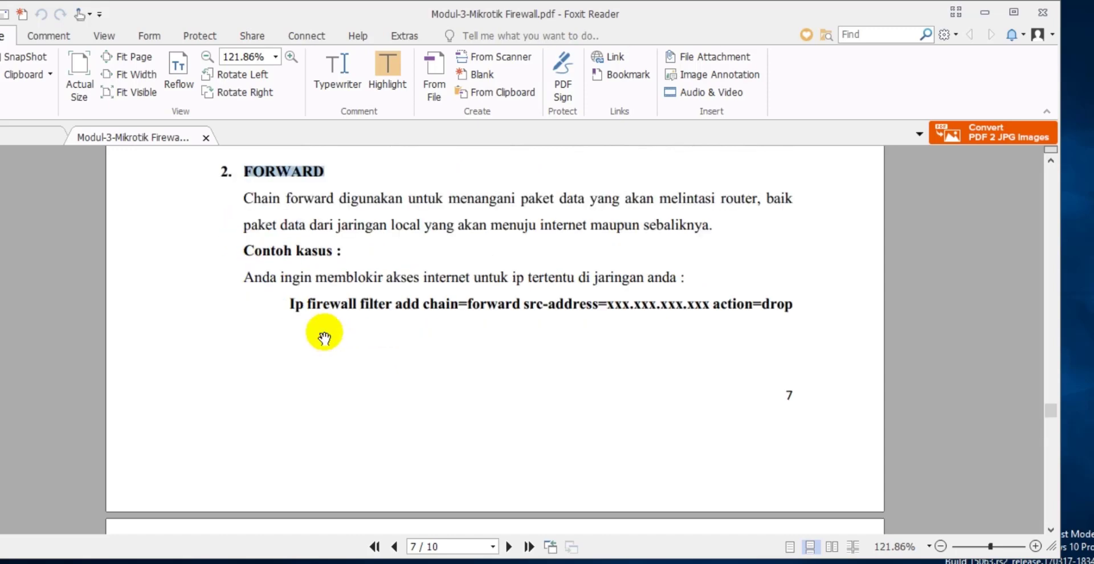
left_click(304, 289)
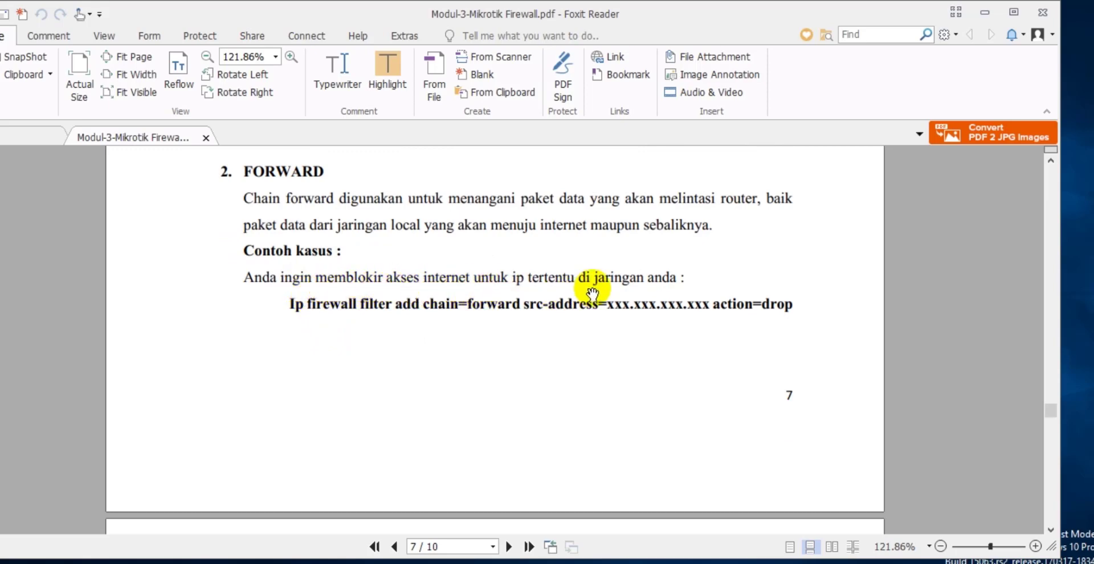
scroll(626, 302, "down", 2)
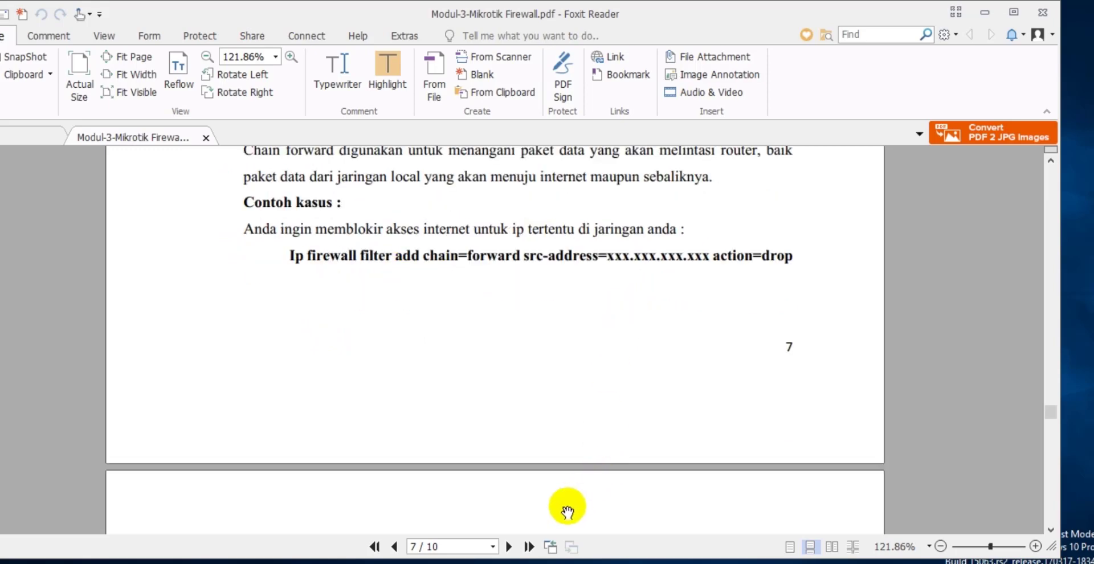
scroll(450, 485, "up", 2)
Step: Return to the router's filter rules, switch to the Server-1 virtual machine, and close its WinBox login window
key("alt+Tab")
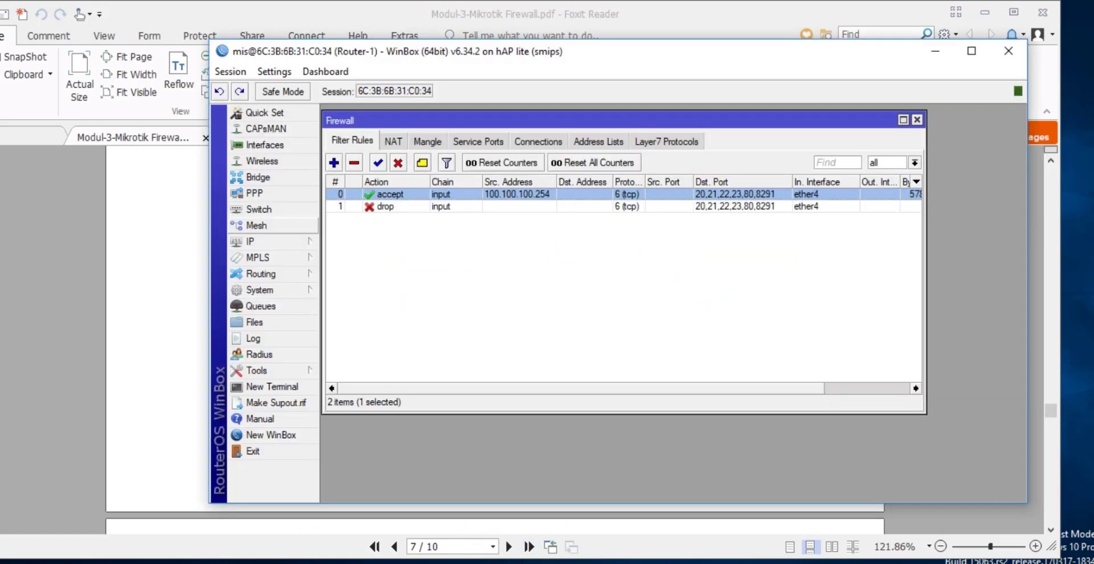
left_click(437, 239)
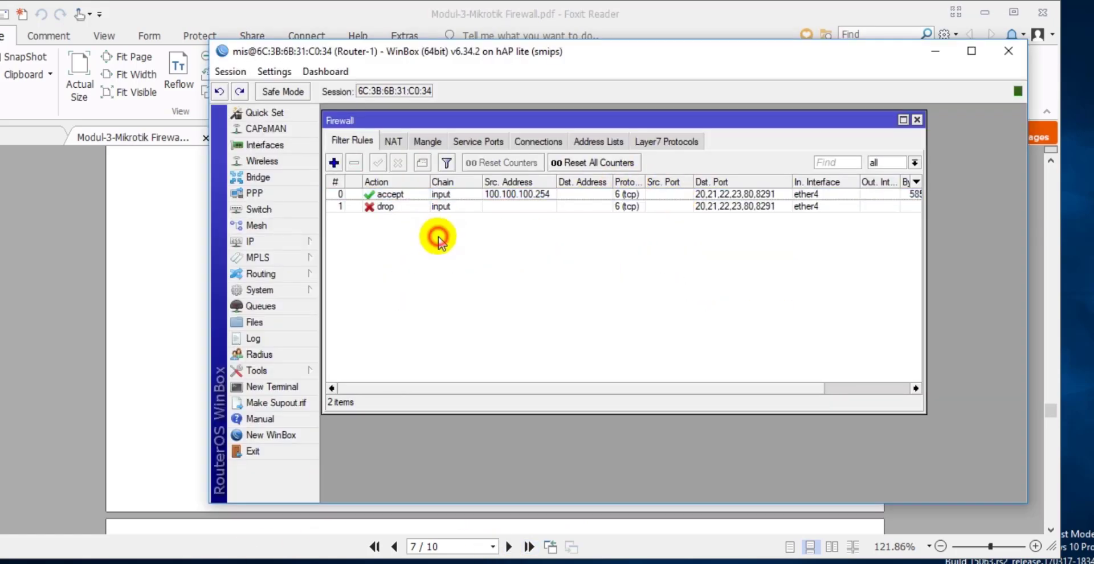
left_click(385, 195)
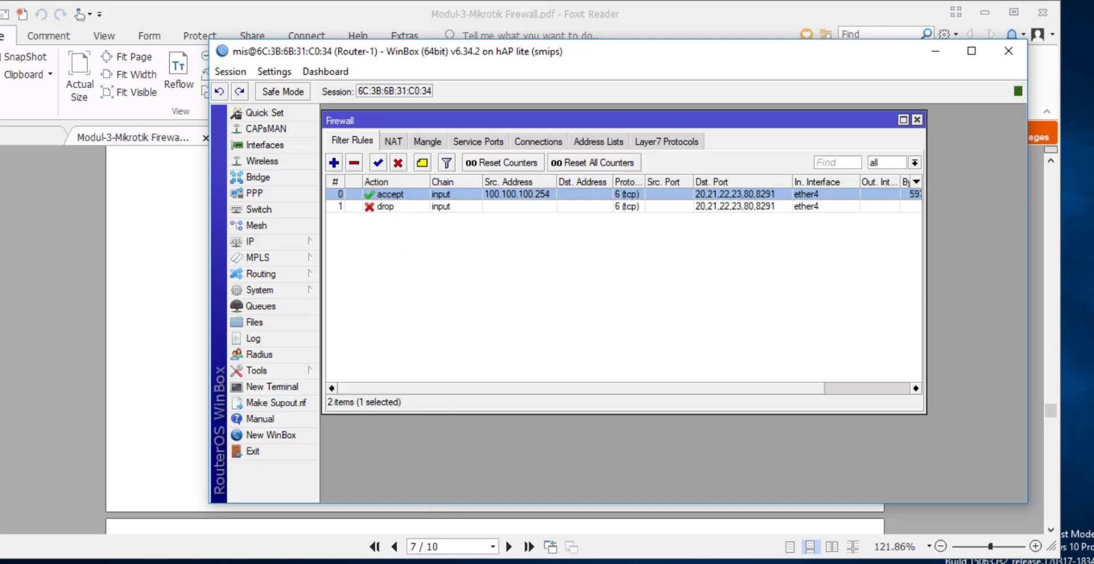
mouse_move(391, 563)
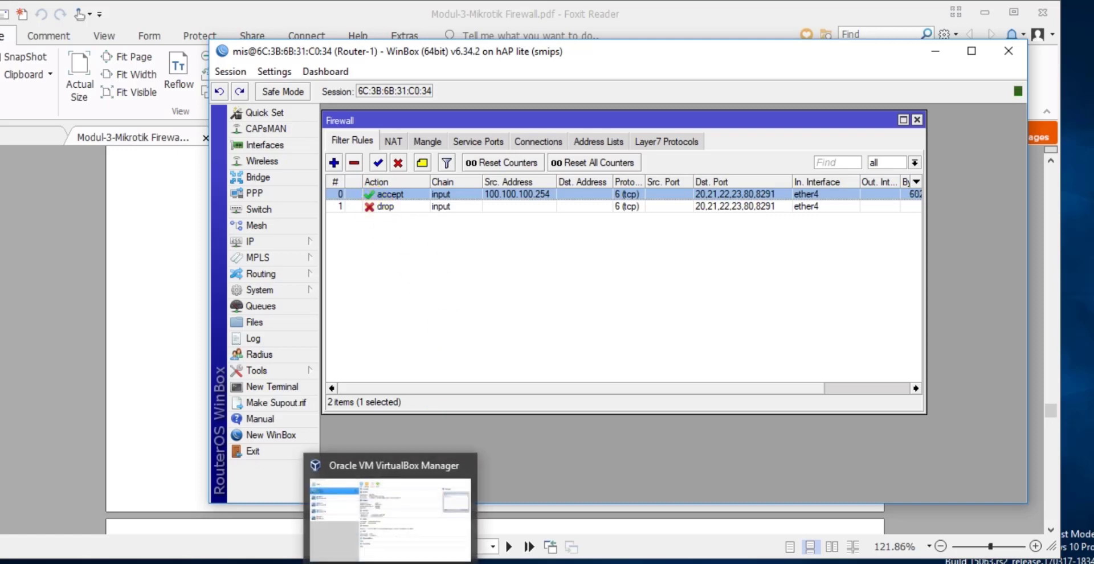
left_click(556, 562)
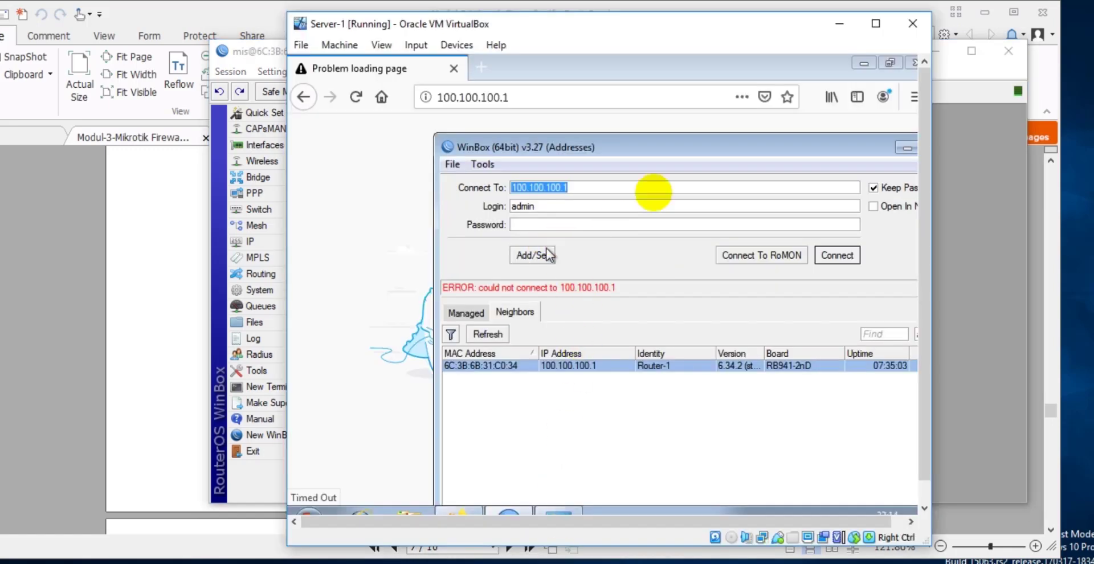
left_click_drag(854, 148, 582, 228)
left_click(689, 229)
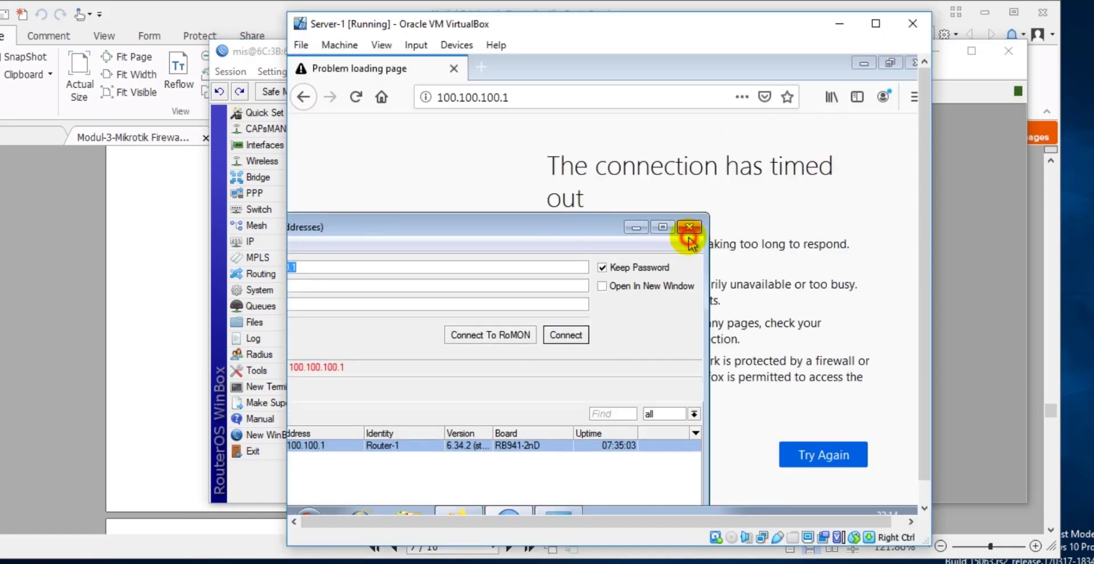
left_click(473, 97)
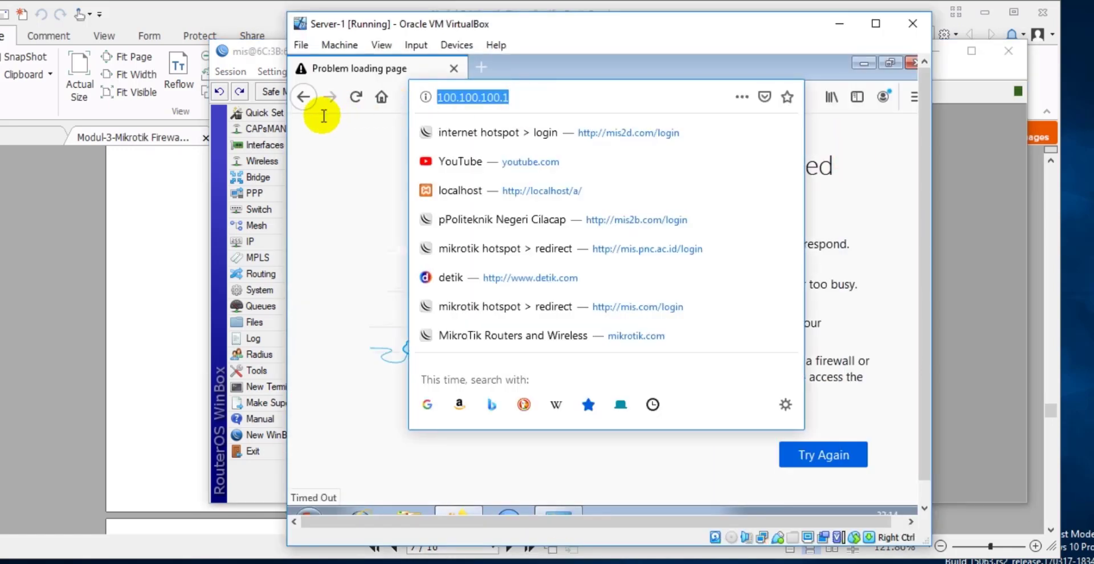
type("www.google.com")
key("Return")
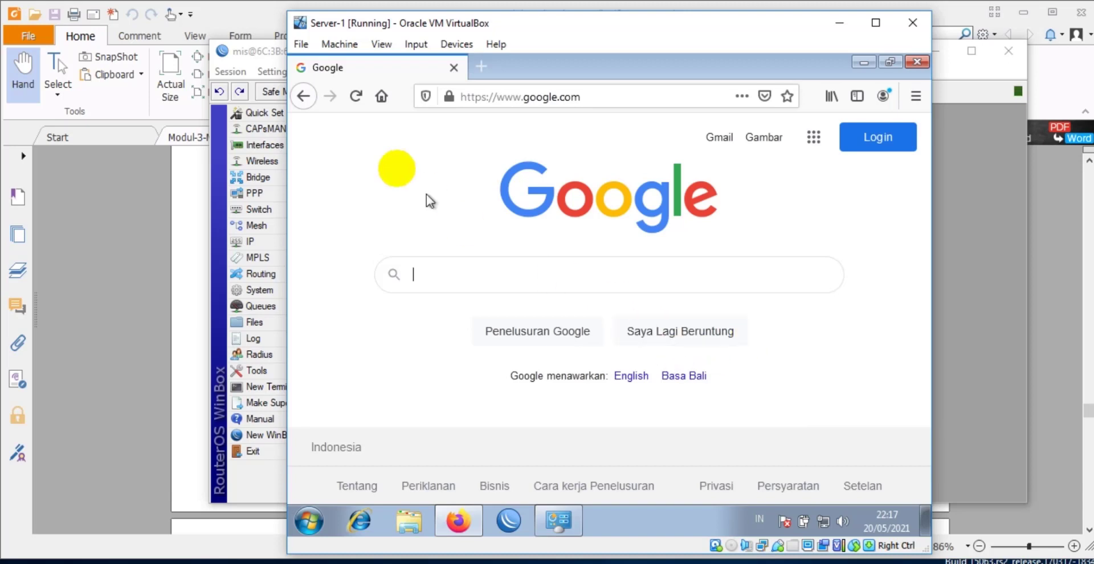
Step: Back in the router's WinBox, start a forward-chain filter rule with source address 100.100.100.253 and incoming interface ether4
left_click(837, 25)
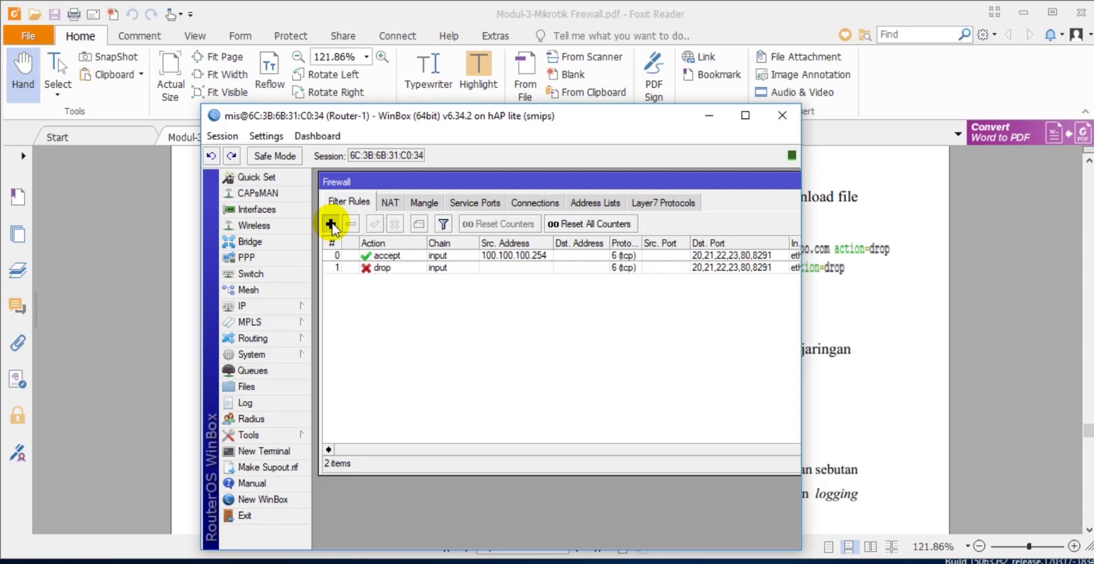
left_click(331, 224)
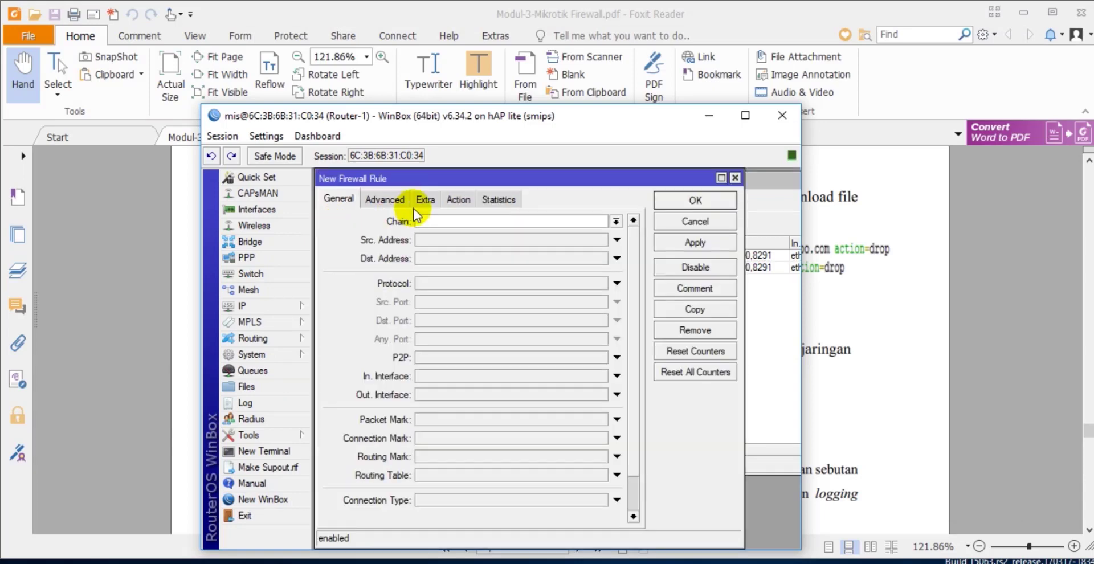
left_click(616, 222)
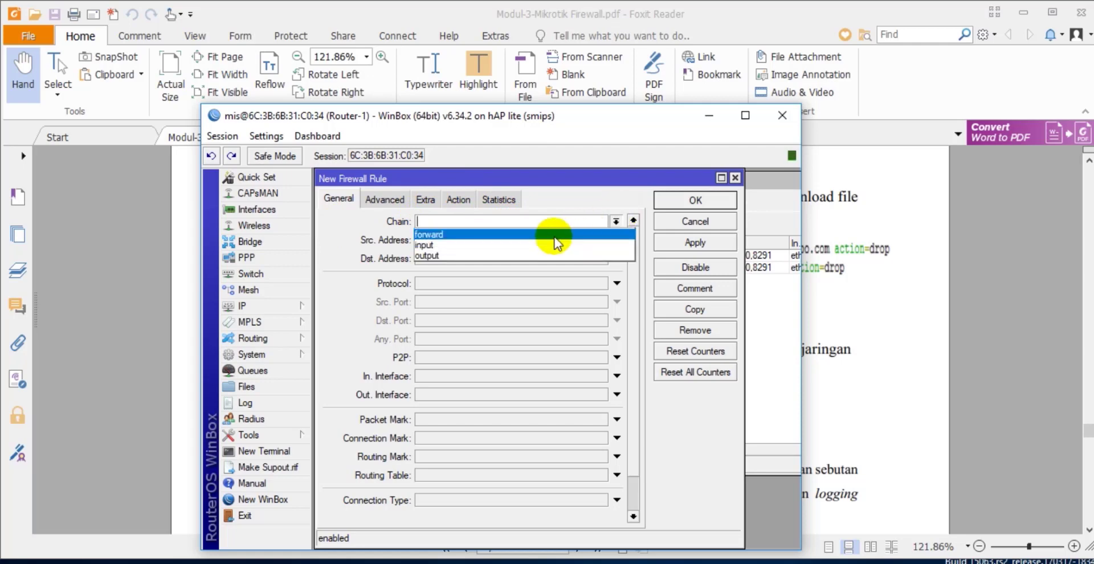
left_click(558, 235)
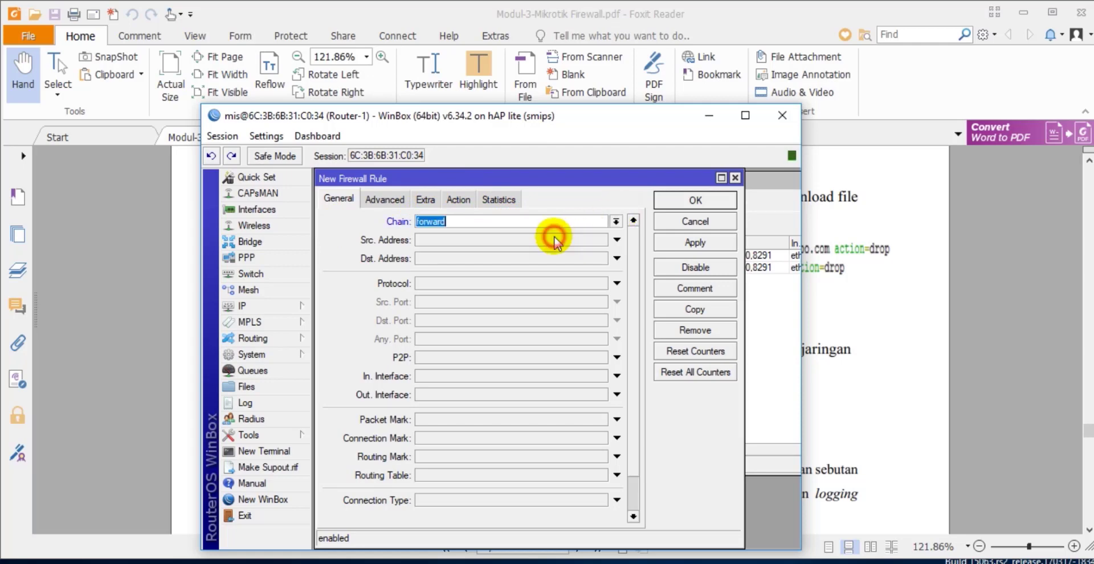
left_click(465, 238)
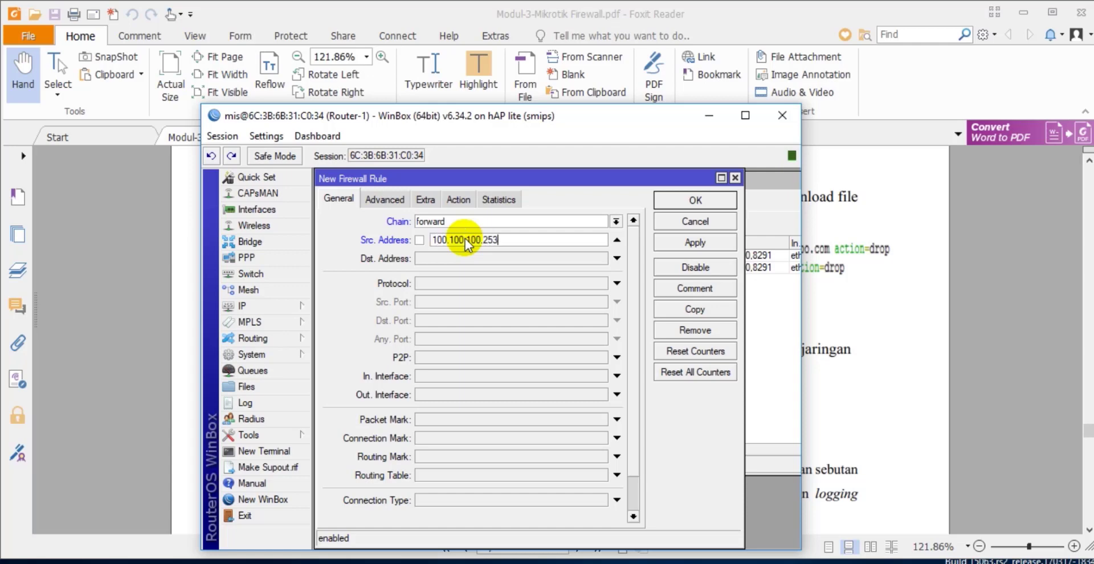
left_click(476, 377)
left_click(476, 376)
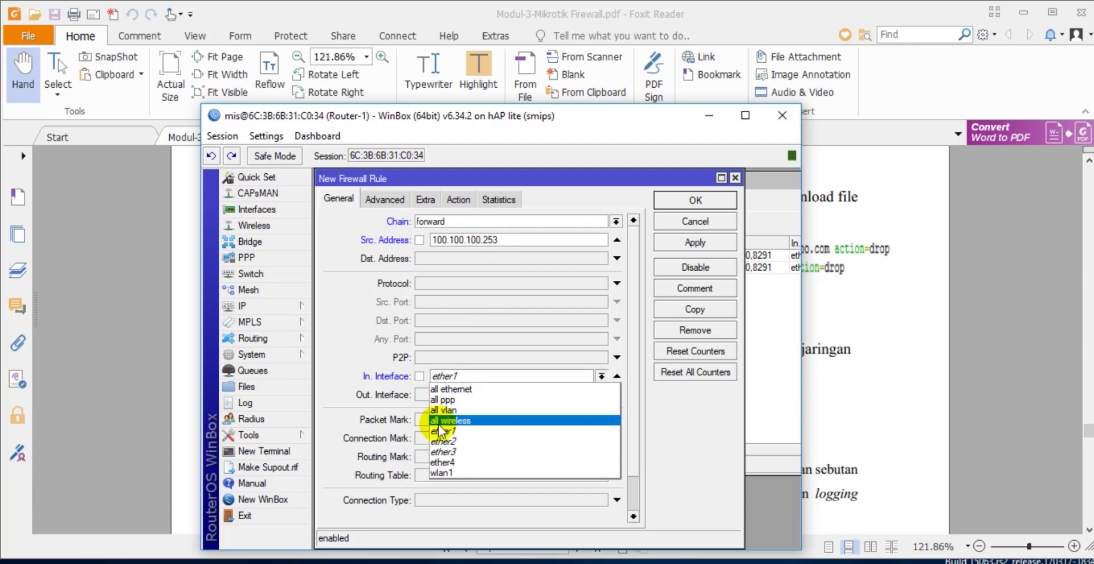
left_click(462, 462)
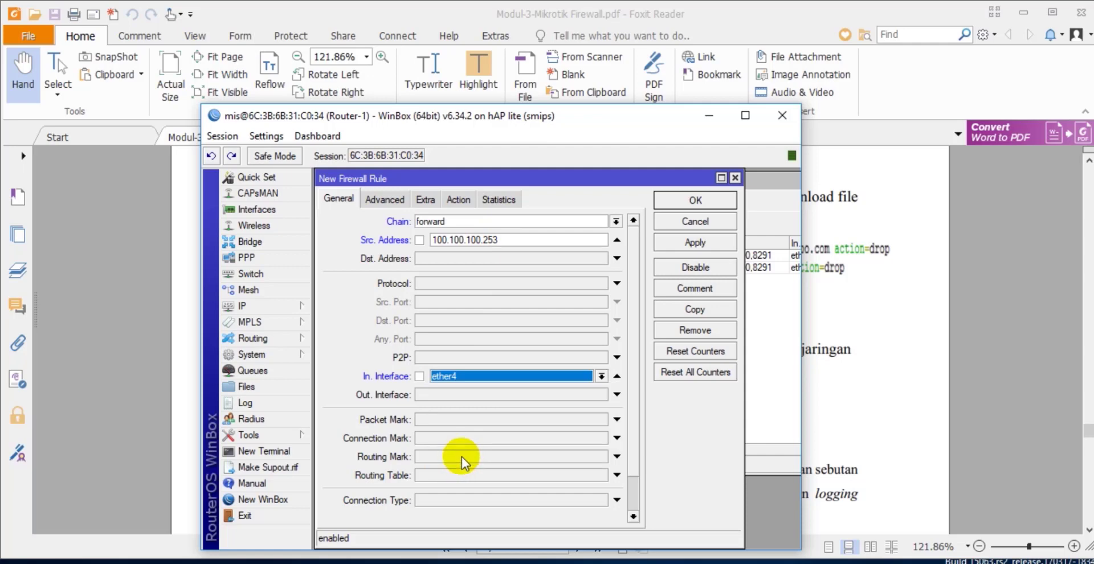
Step: Set the new forward rule's action to drop and save the rule
left_click(459, 200)
left_click(430, 221)
left_click(402, 260)
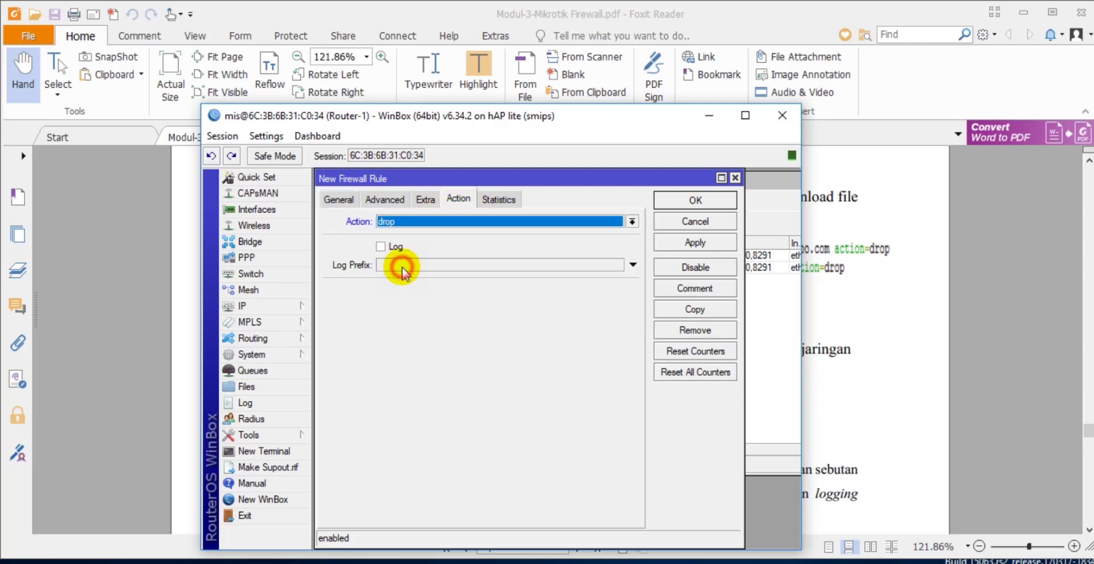
left_click(696, 244)
left_click(699, 202)
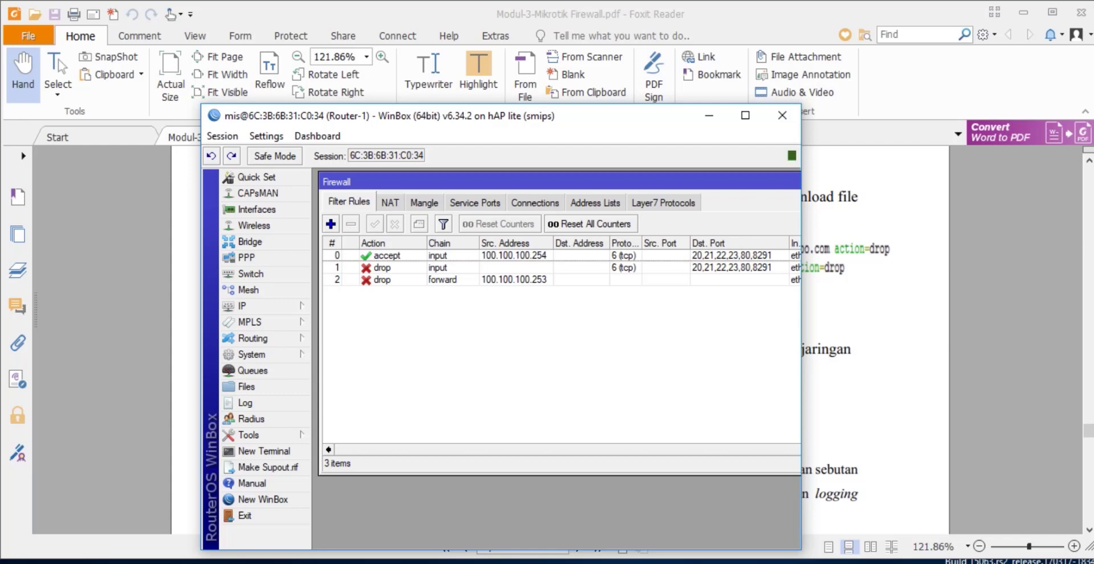
Step: Switch to Server-1 and try to load youtube.com in a new browser tab
key("alt+Tab")
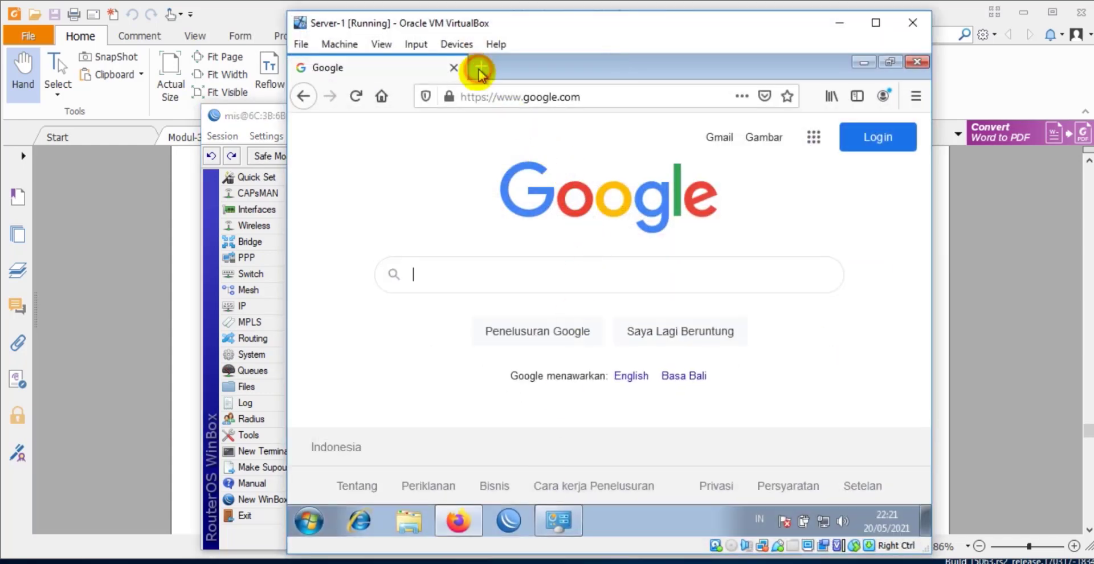
left_click(480, 69)
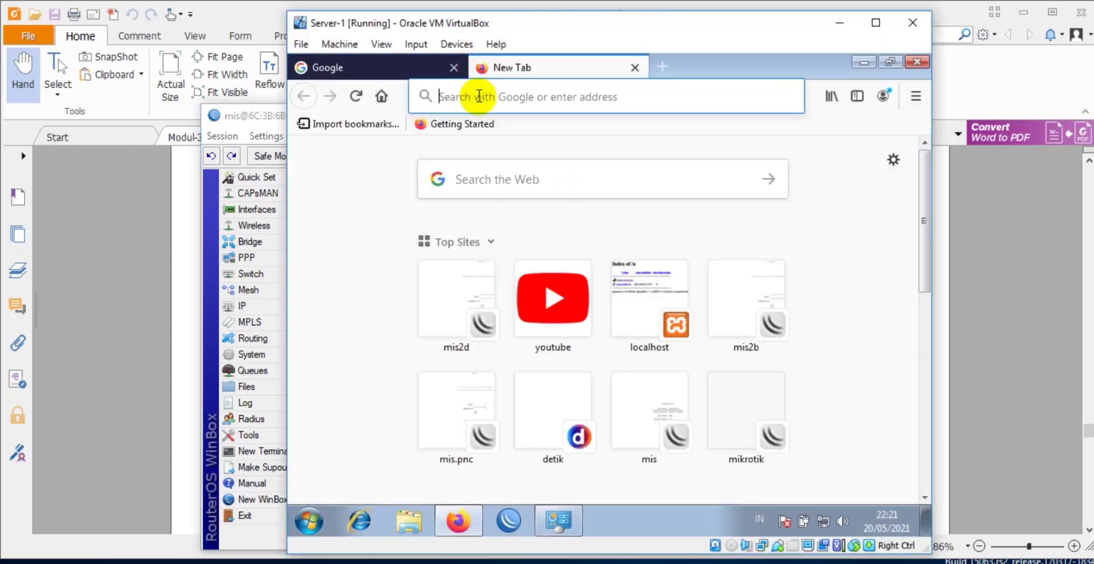
left_click(540, 294)
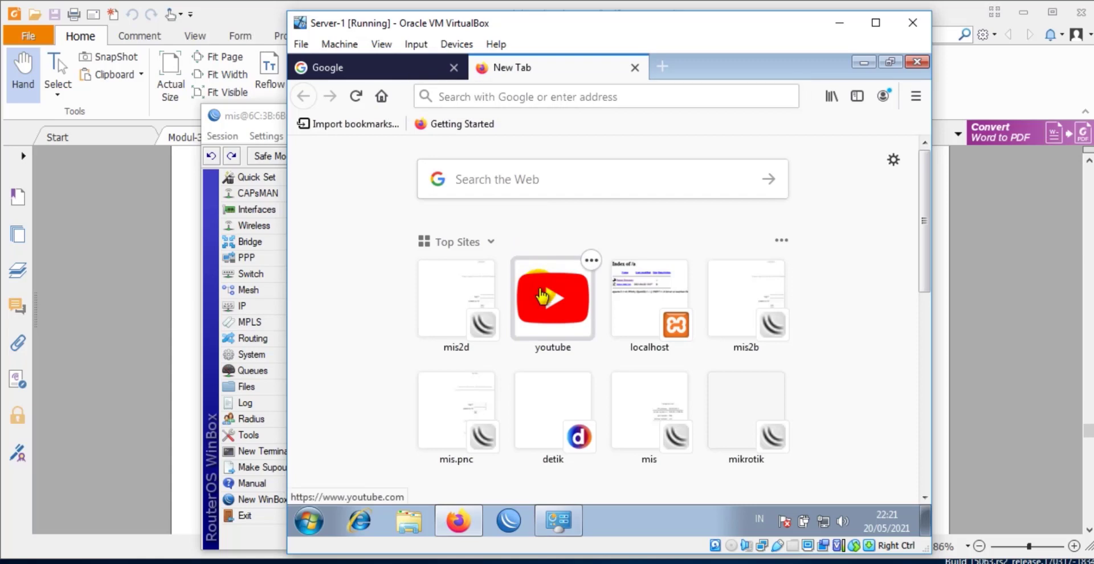
left_click(457, 92)
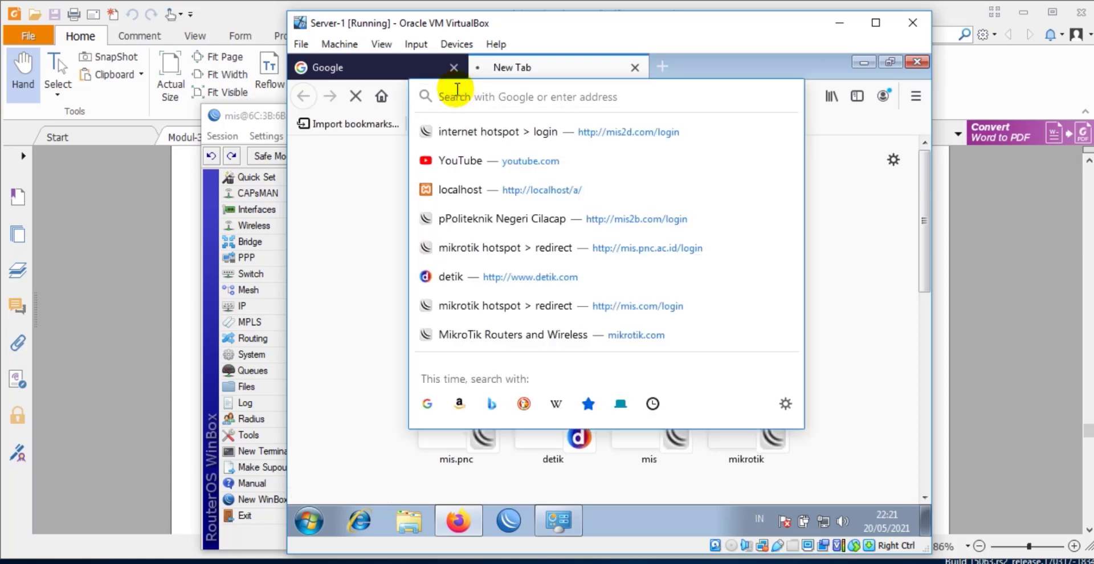
type("youtube.com/")
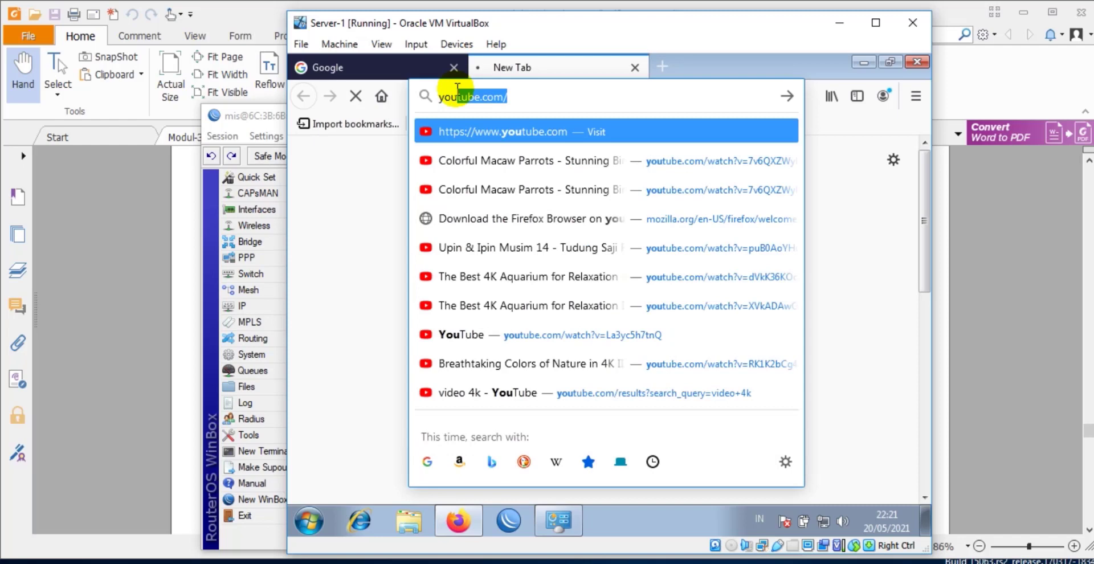
key("Return")
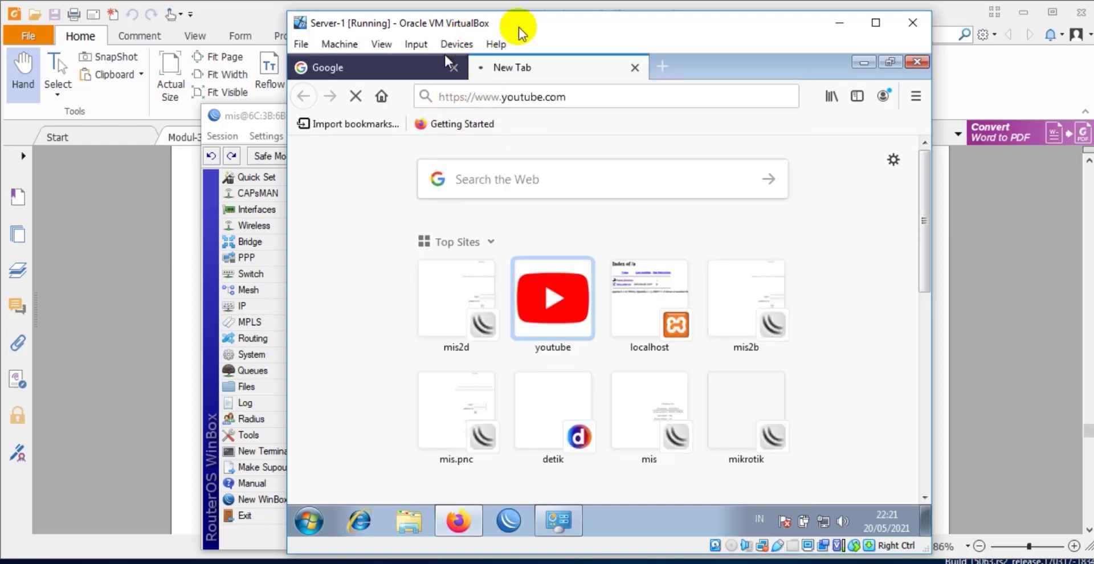
Step: Rearrange the Server-1 and WinBox windows and check the Bytes and Packets counters of the forward rule for 100.100.100.253
left_click_drag(519, 28, 353, 57)
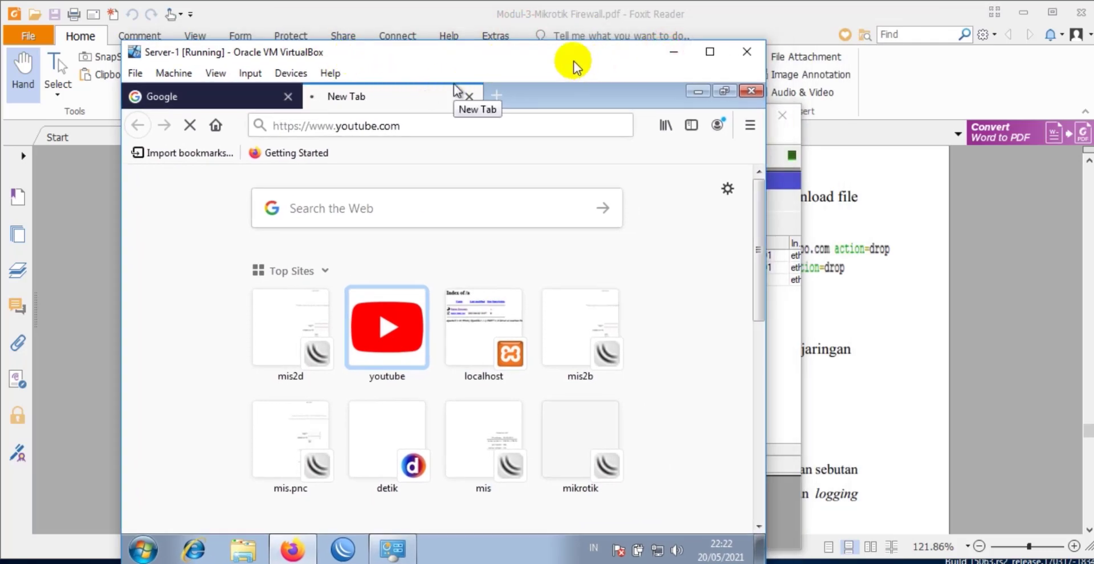
left_click_drag(562, 50, 391, 74)
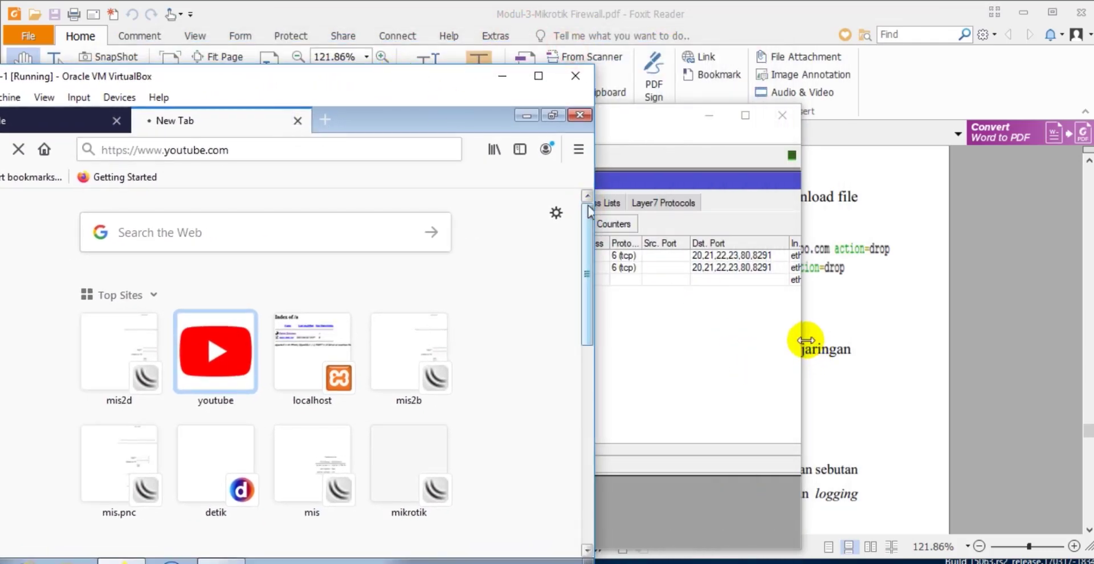
left_click_drag(801, 331, 976, 324)
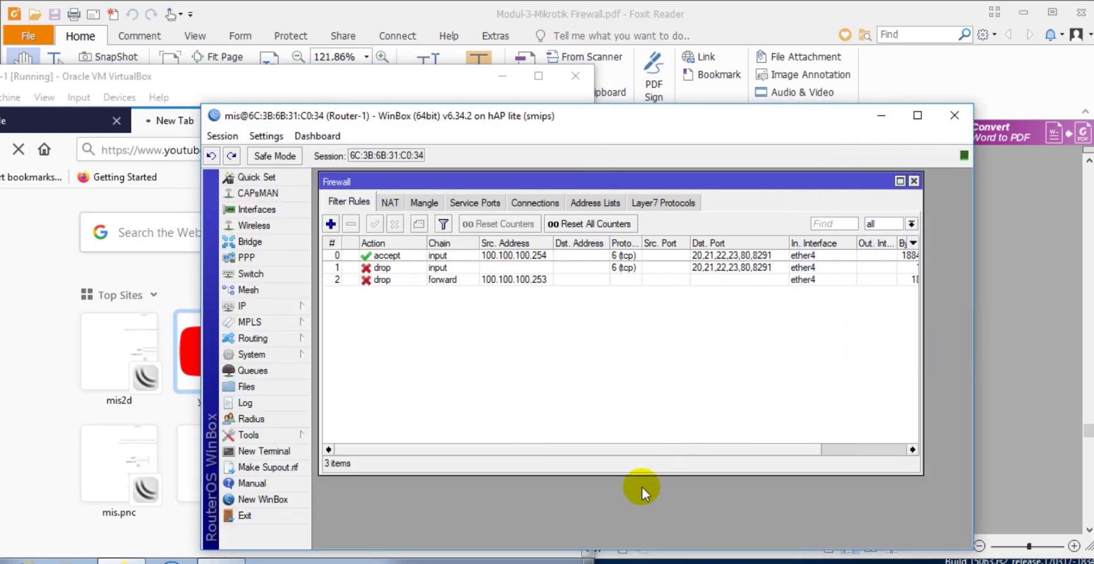
left_click_drag(643, 453, 717, 448)
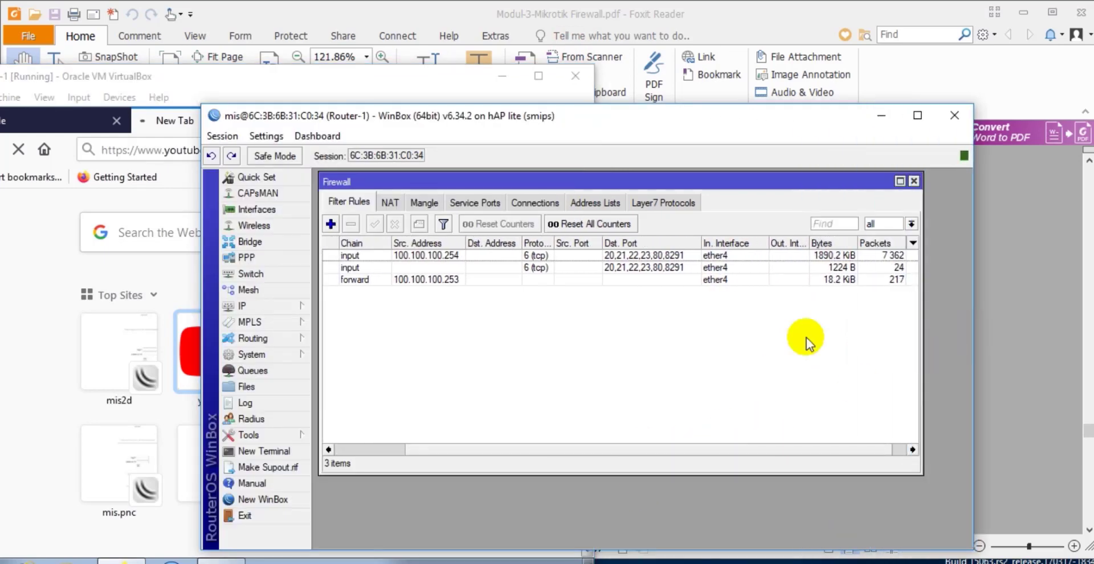
left_click(846, 280)
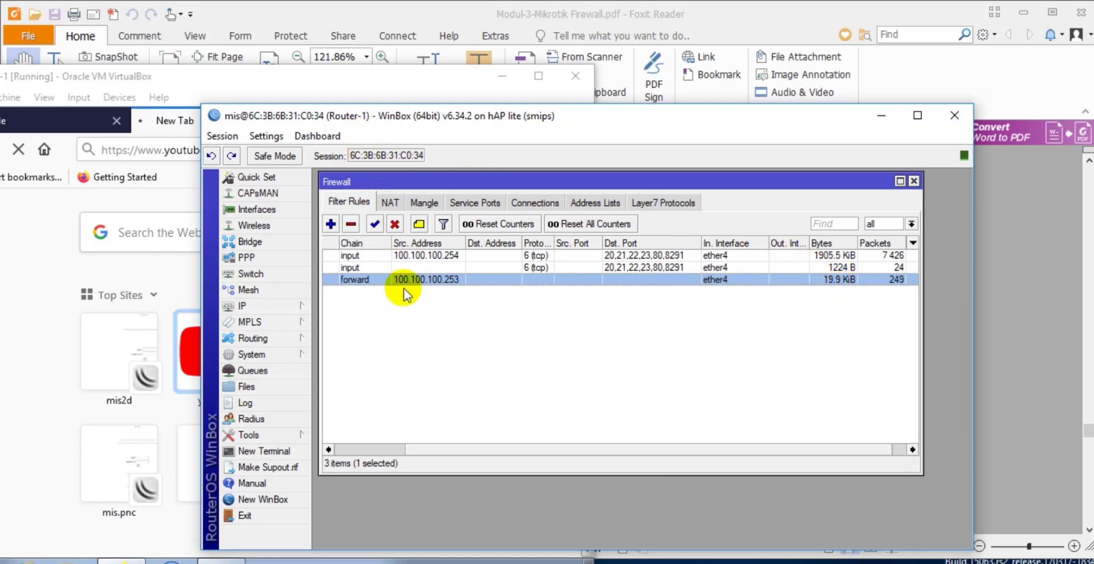
Step: Disable the forward drop rule for 100.100.100.253 and bring Server-1's browser forward to check YouTube
left_click(368, 282)
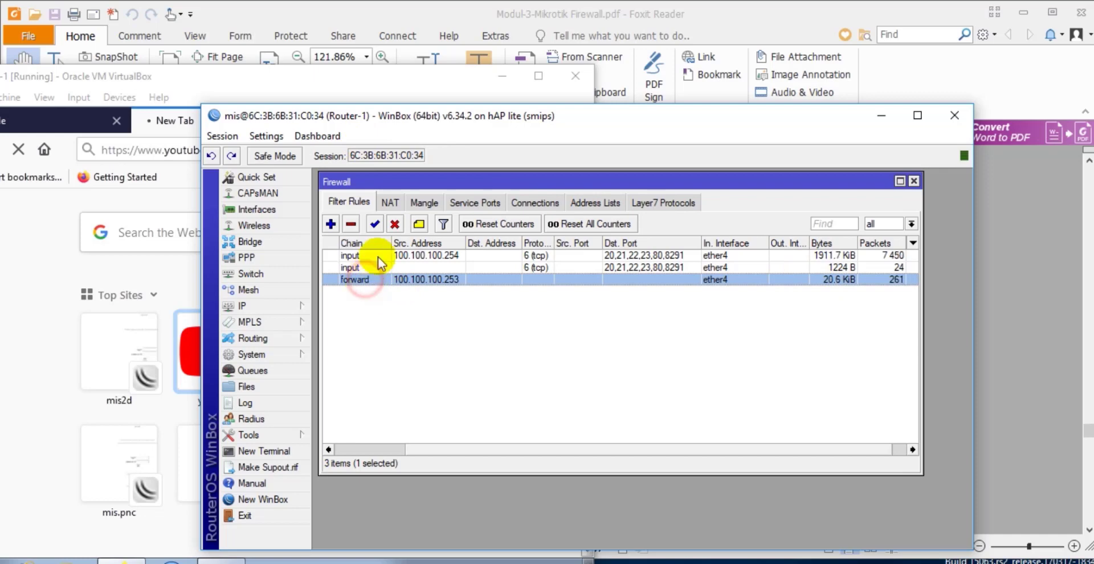
left_click(395, 224)
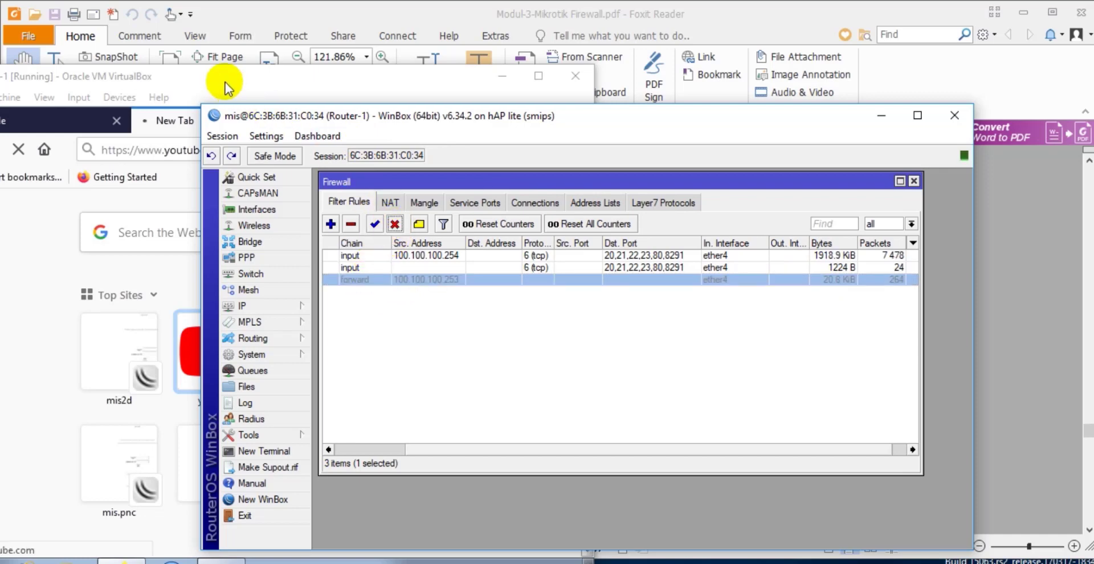
left_click_drag(225, 86, 436, 49)
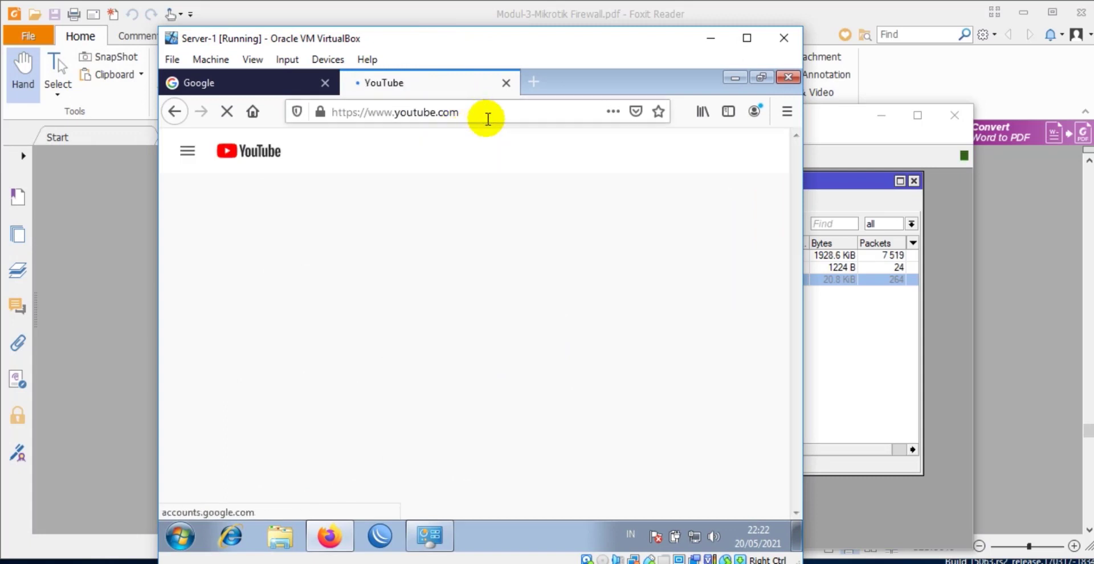
Step: Switch to WinBox and re-enable the forward-chain drop rule for 100.100.100.253
left_click(872, 323)
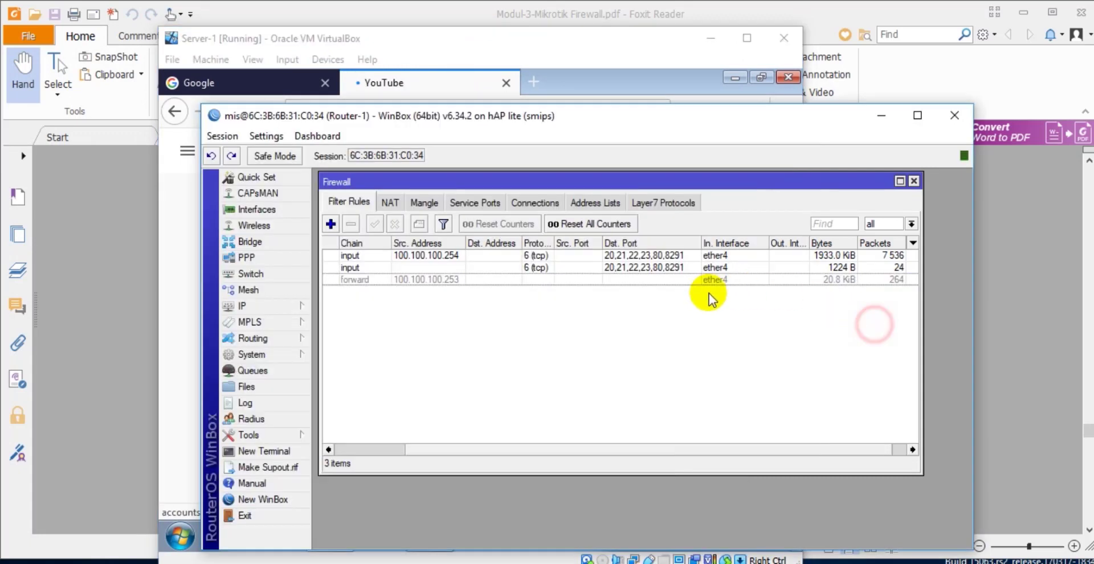
left_click(673, 279)
left_click(374, 223)
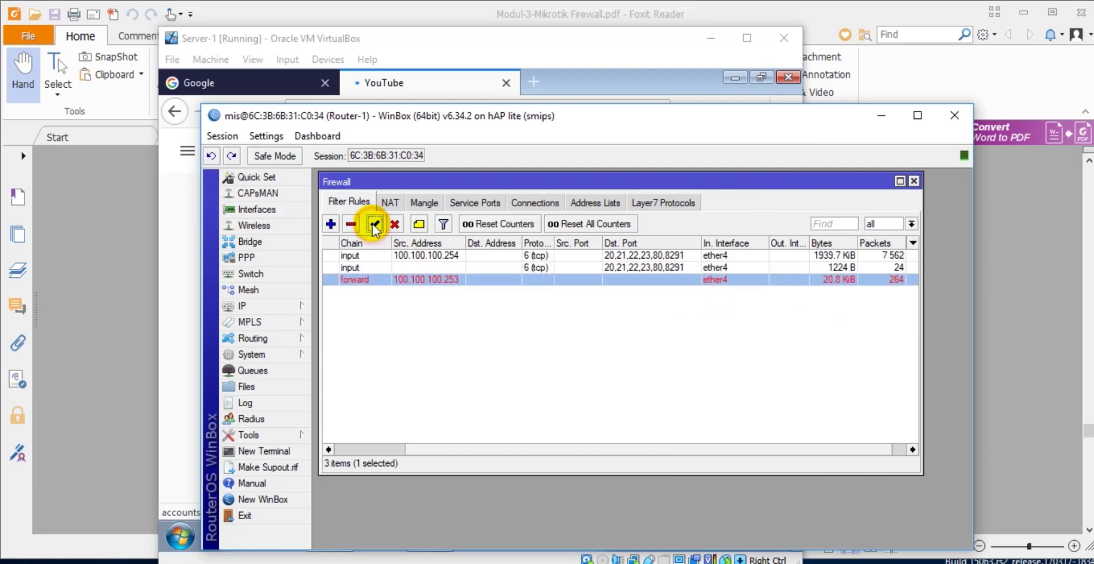
Step: Bring Server-1 forward, move its window aside, check how YouTube loads, and minimize the window
left_click_drag(409, 39, 330, 49)
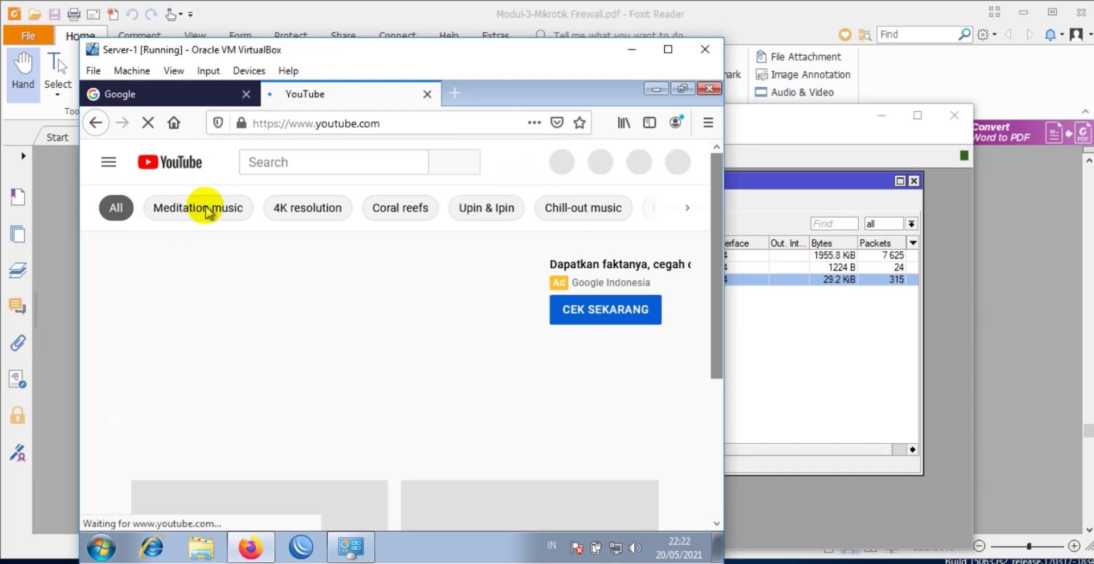
left_click(398, 123)
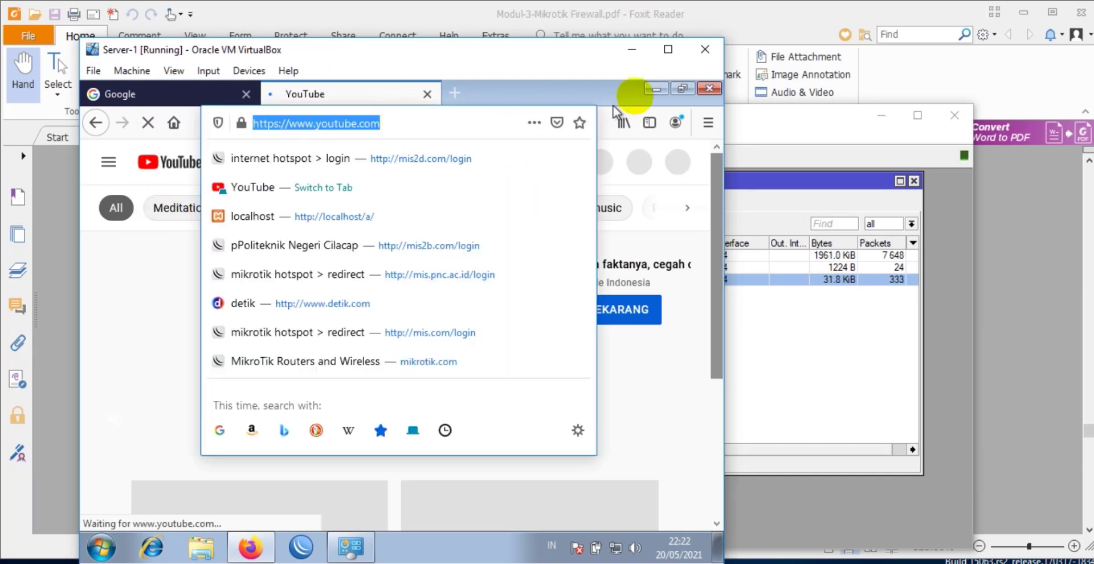
left_click(634, 49)
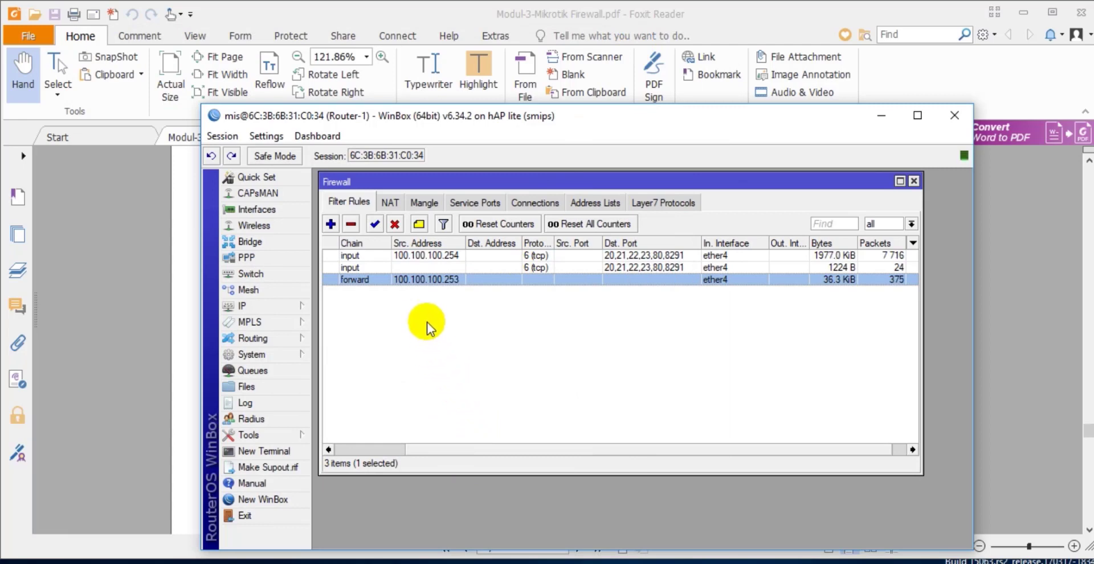
key("alt+Tab")
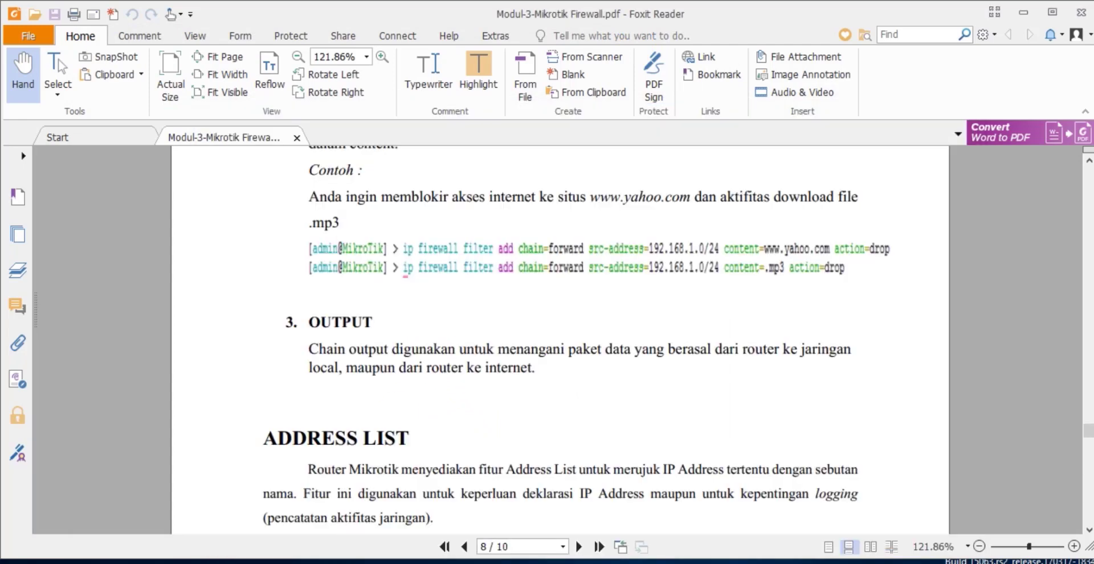
scroll(495, 342, "up", 3)
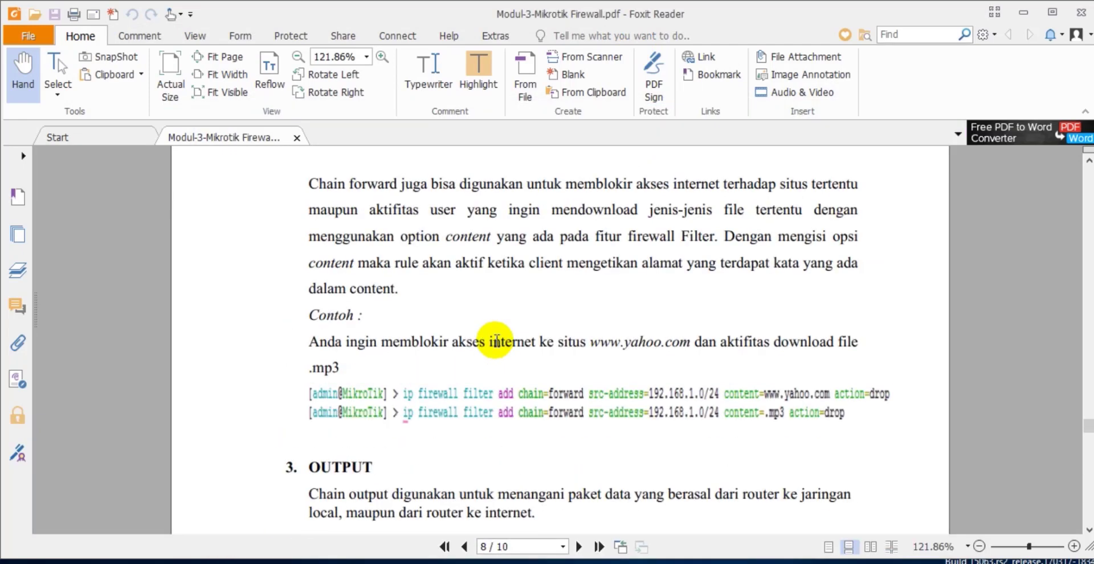
left_click(1024, 12)
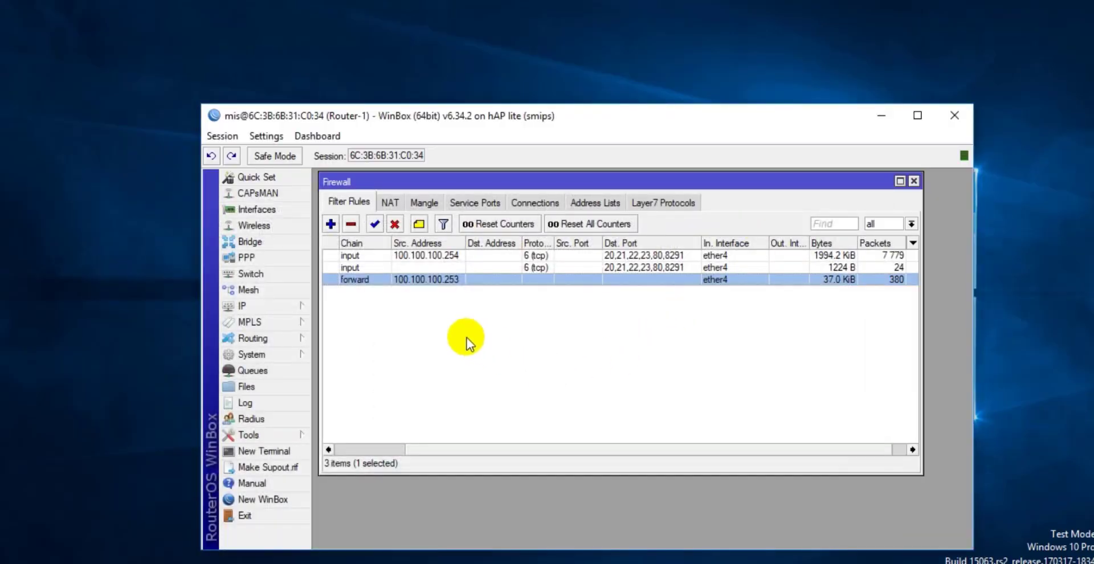
Step: Open the forward rule for 100.100.100.253 and inspect its action, general settings and advanced Content option, leaving Content unset
double_click(421, 280)
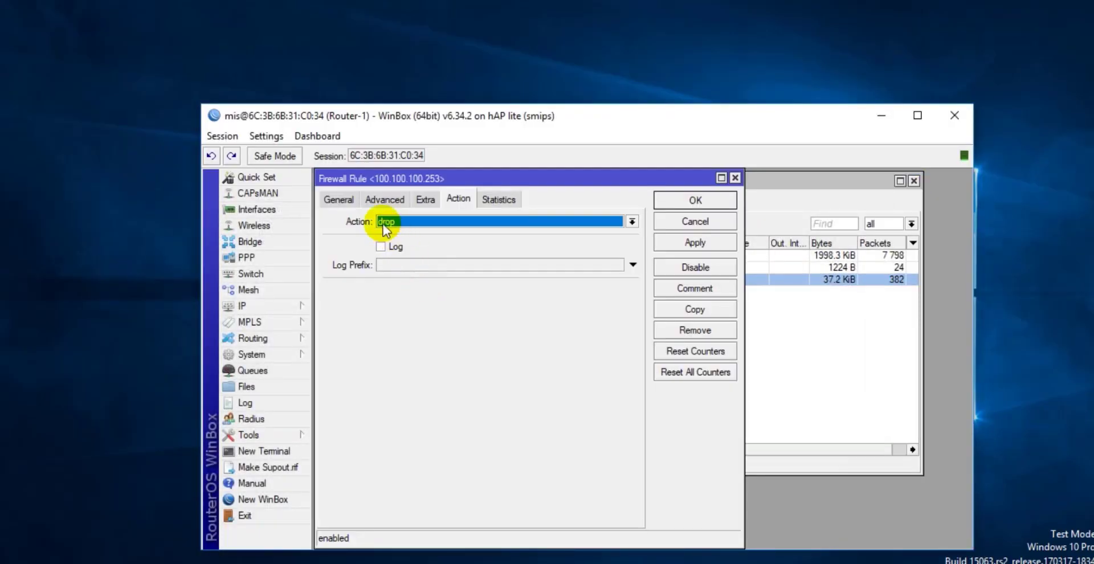
left_click(340, 200)
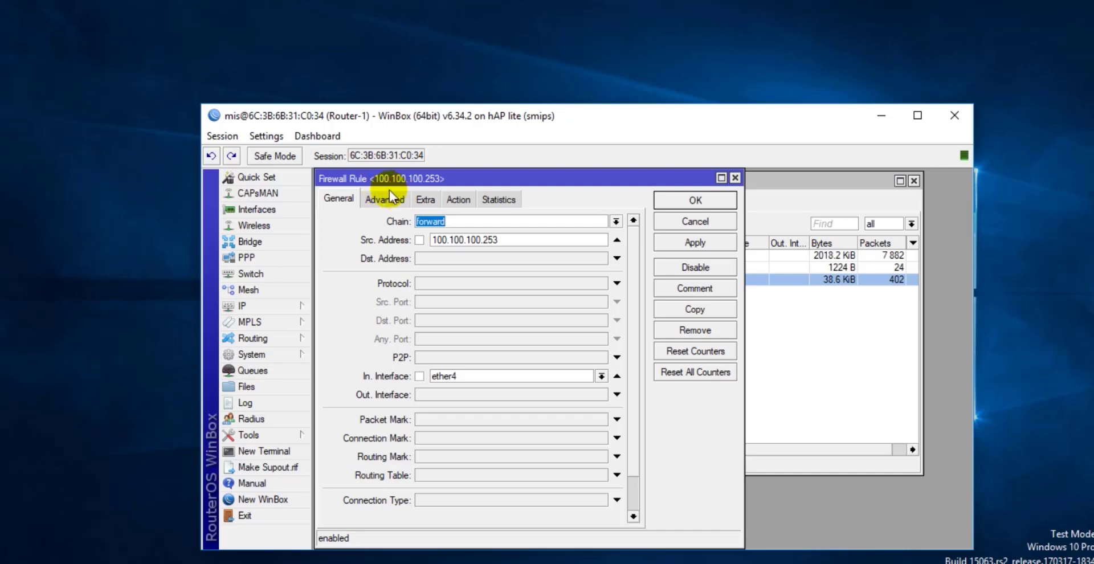
left_click(379, 199)
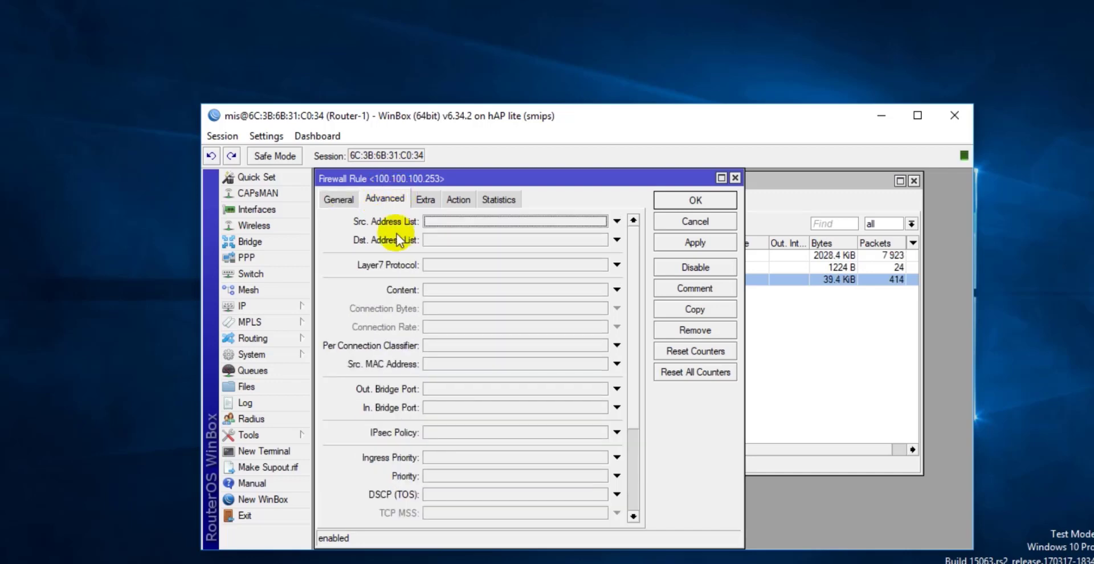
left_click(450, 289)
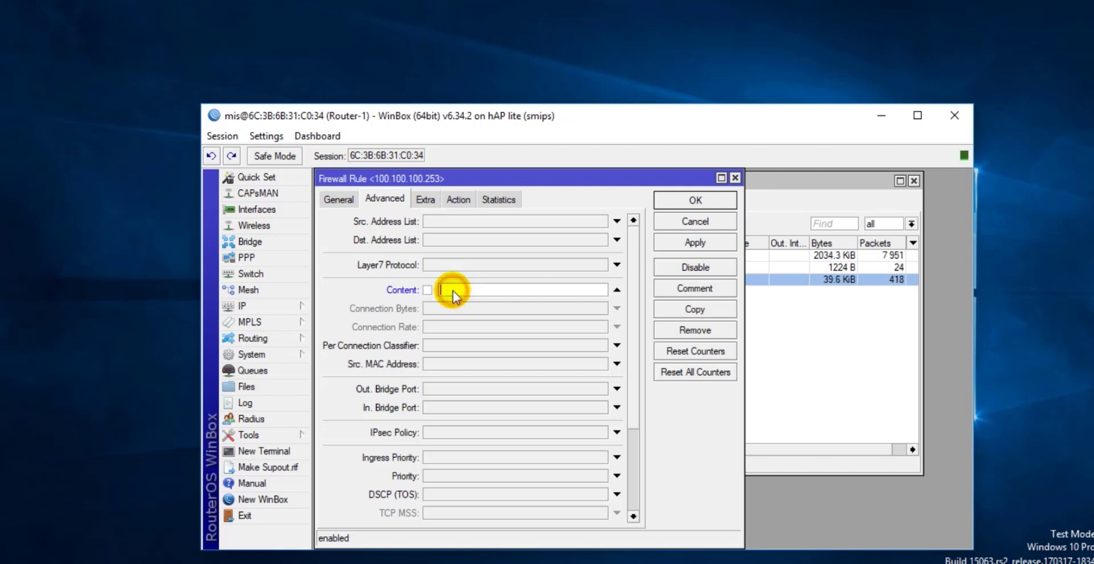
left_click(617, 290)
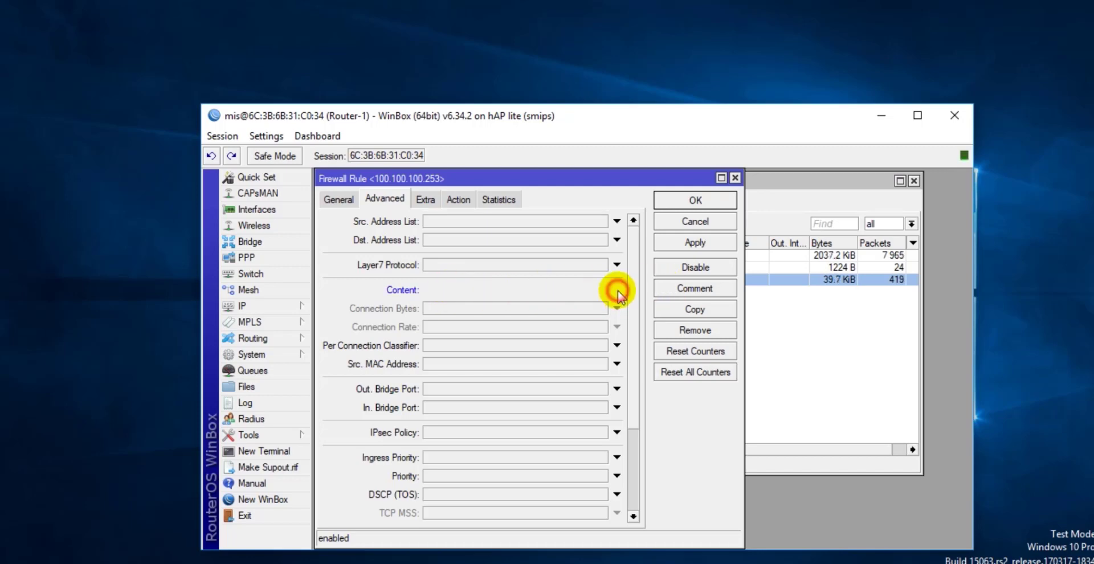
Step: Inspect the Time restriction among the forward rule's extra options, collapse it, and return to the general settings
left_click(424, 200)
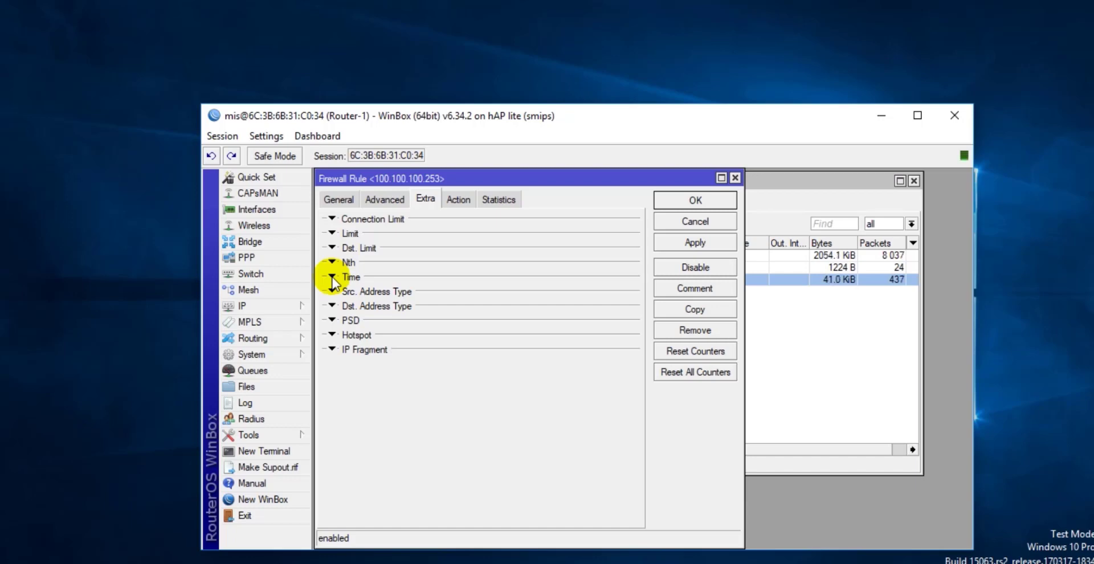
left_click(332, 277)
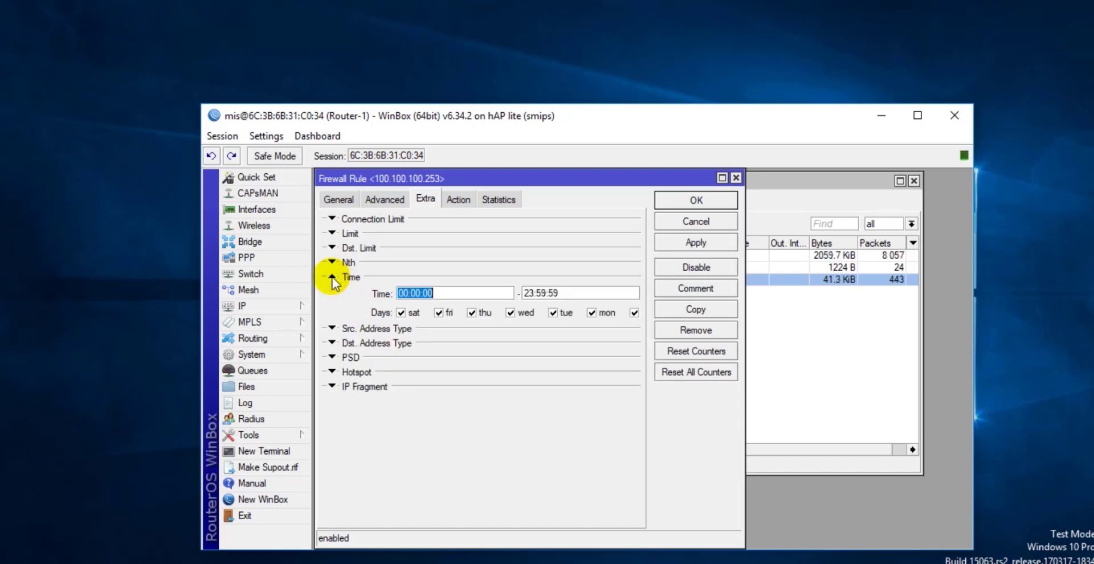
left_click(332, 278)
left_click(340, 199)
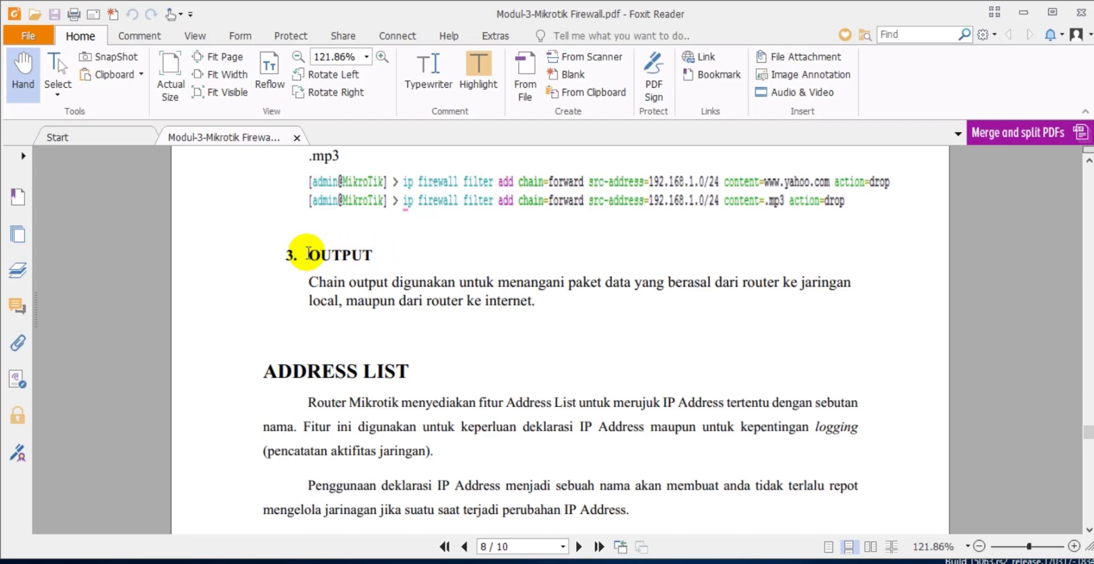
Step: Read the OUTPUT chain explanation in the firewall module PDF and return to the forward chain's content-blocking example above it
left_click_drag(290, 254, 390, 265)
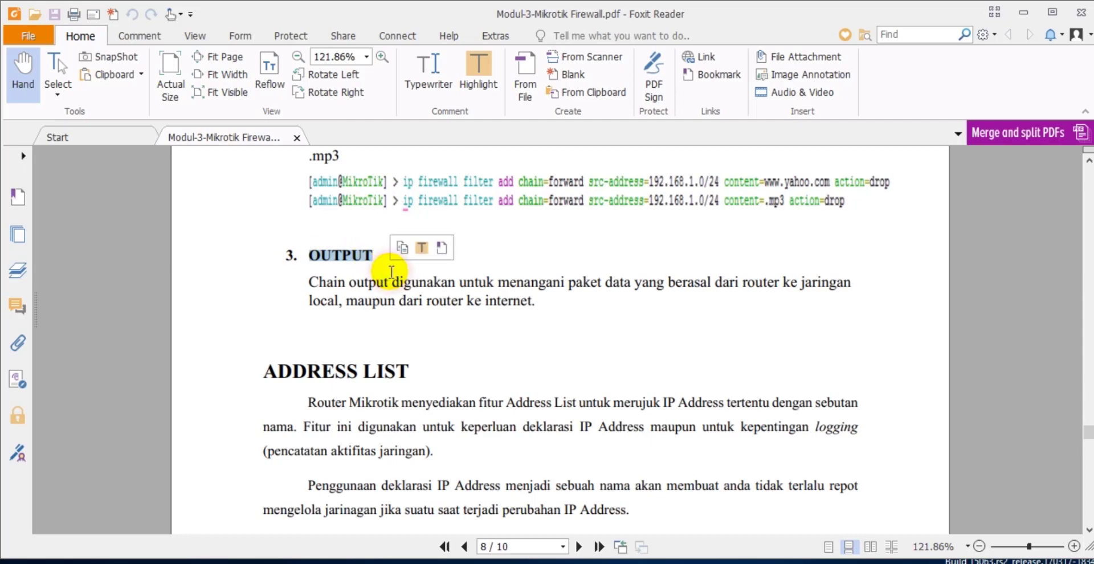
left_click(371, 258)
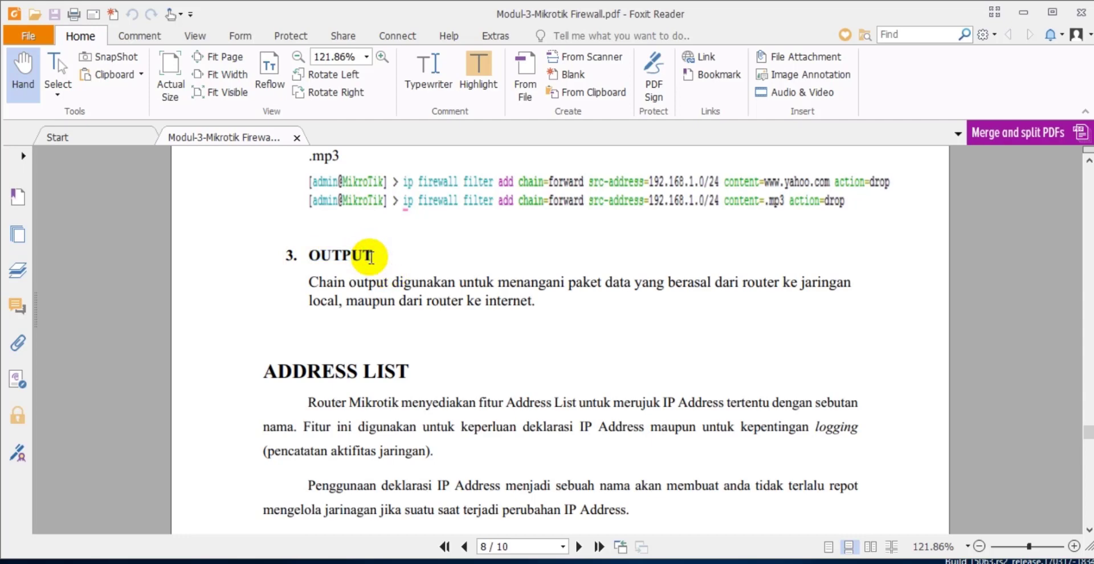
left_click_drag(370, 258, 296, 247)
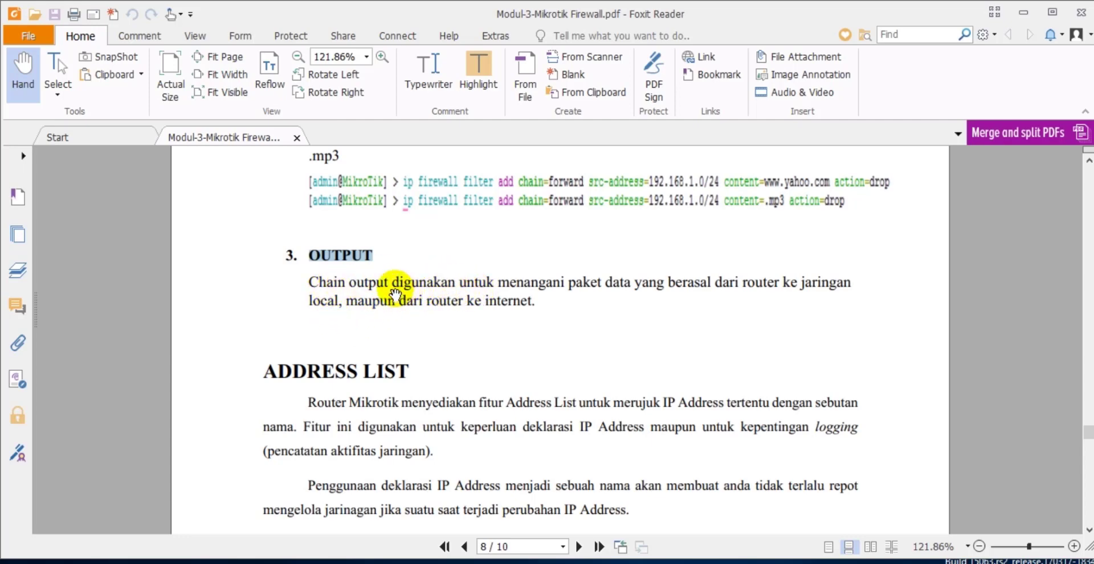
mouse_move(375, 254)
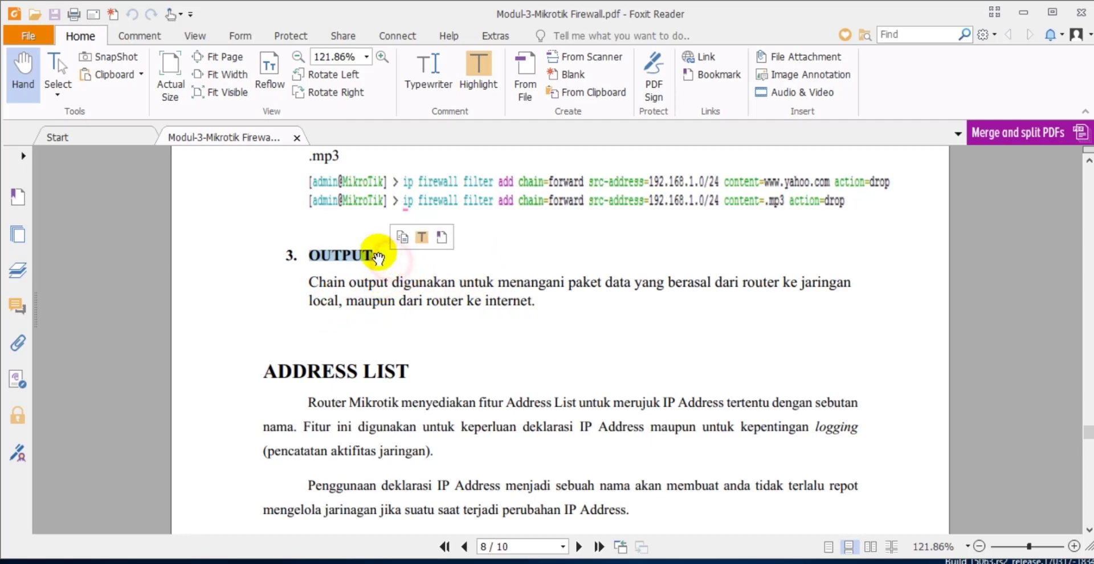
left_click_drag(374, 254, 318, 254)
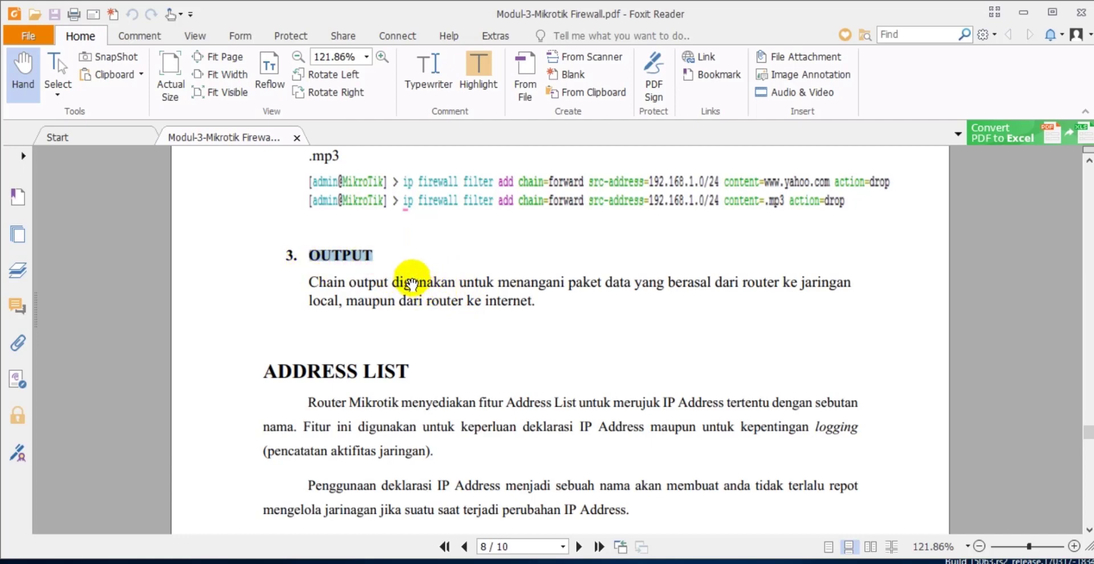
scroll(422, 285, "up", 1)
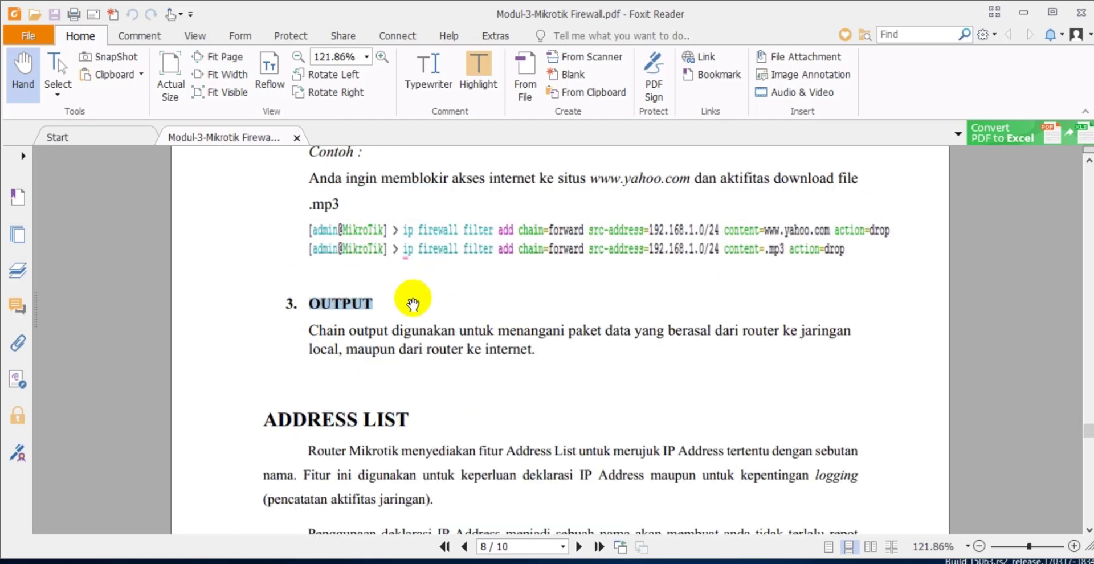
left_click(447, 307)
scroll(627, 336, "up", 1)
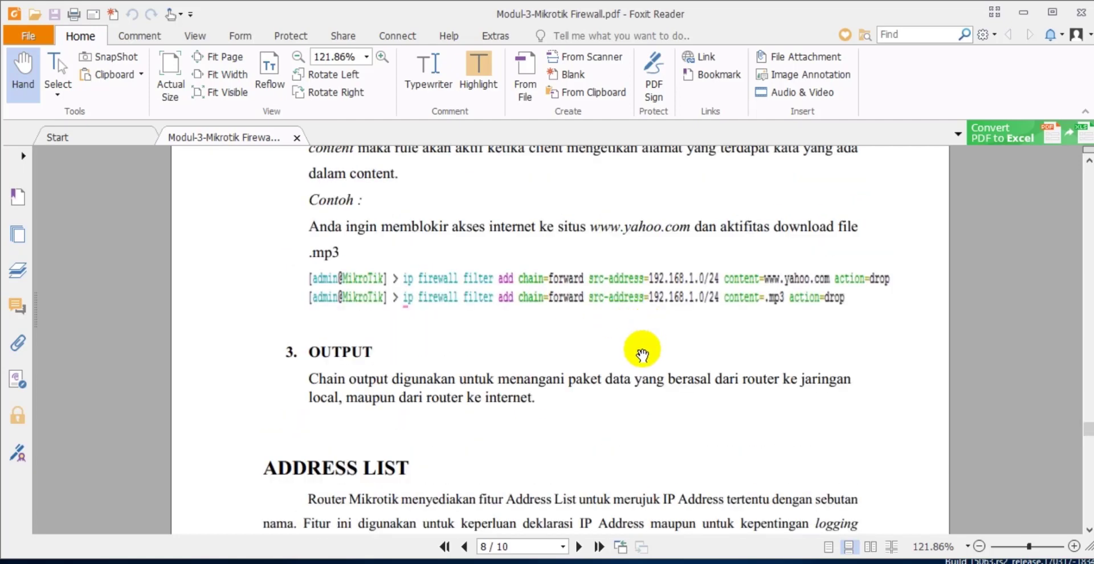
scroll(644, 356, "up", 1)
scroll(647, 360, "up", 1)
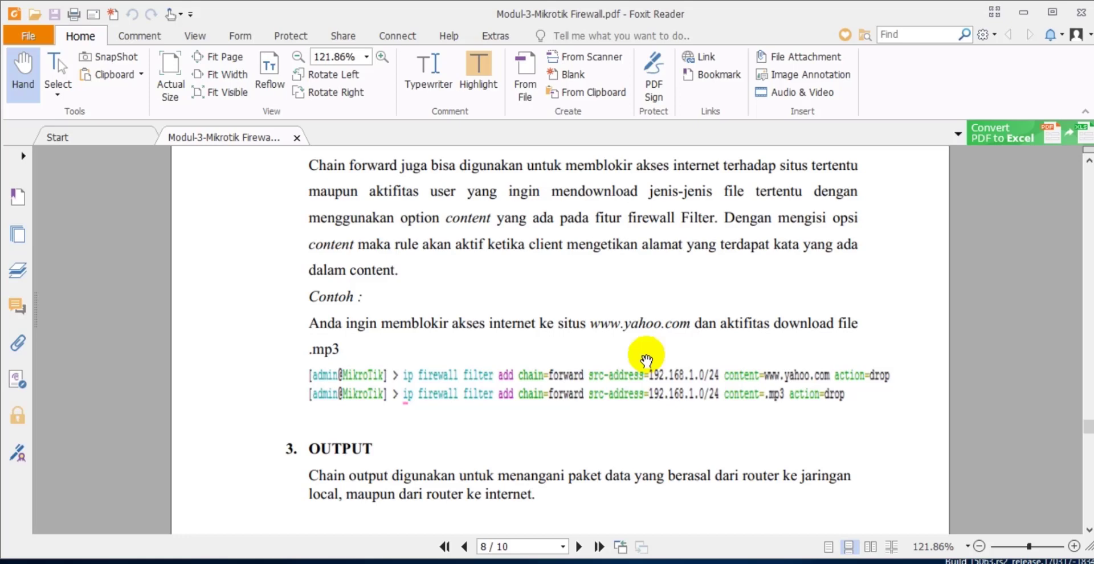